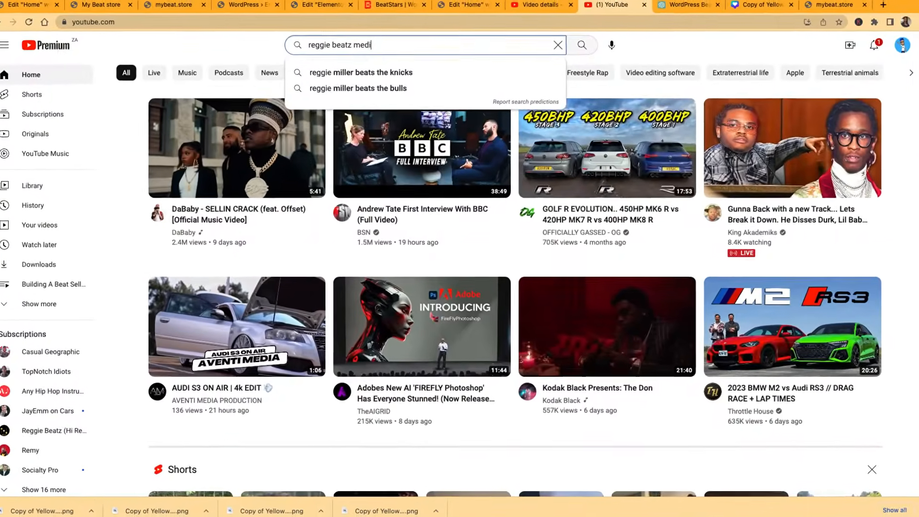
Search YouTube for "reggie beatz media" and look through the channel's video list
key(Return)
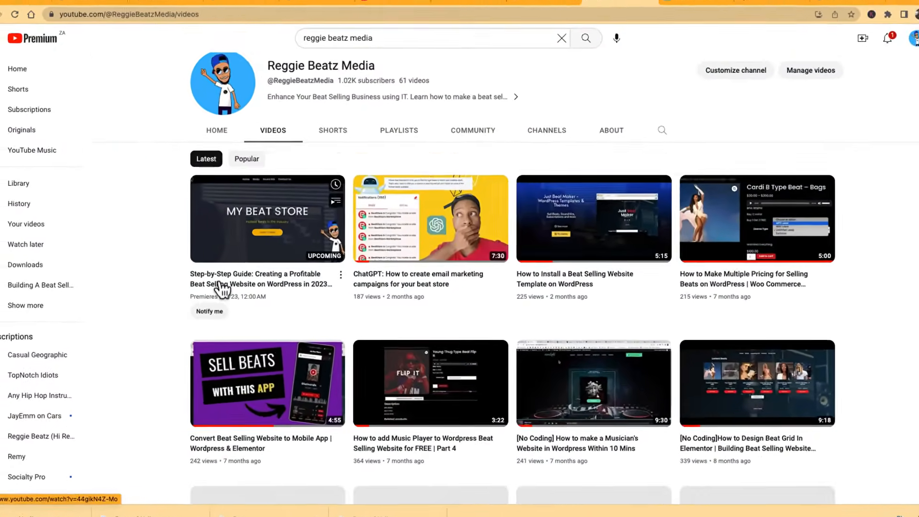
scroll(221, 289, down, 3)
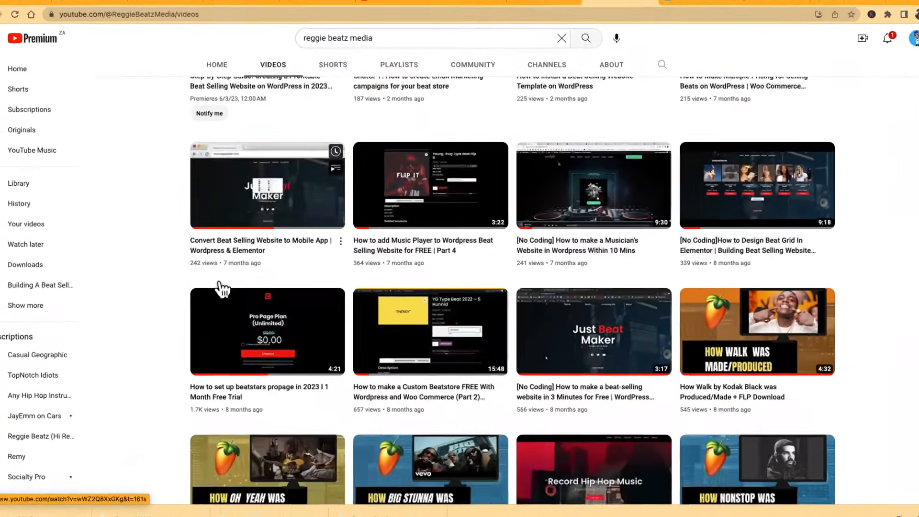
scroll(219, 282, up, 5)
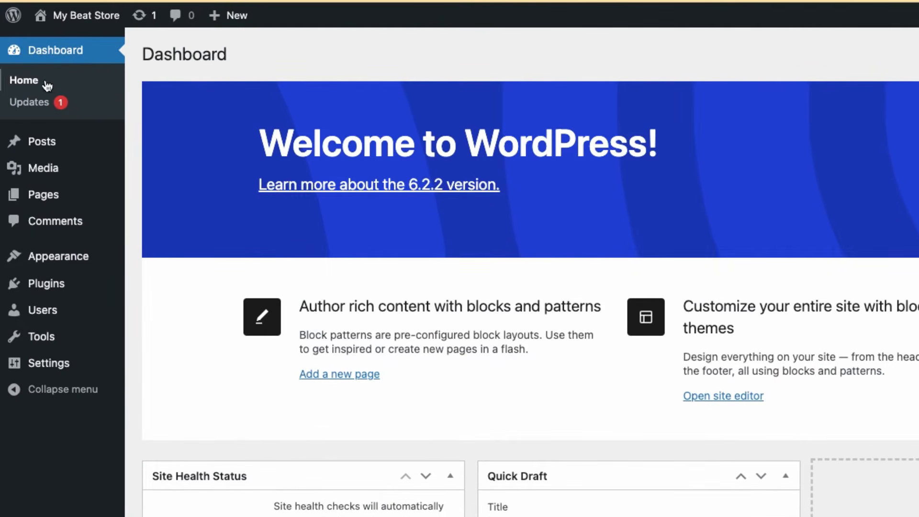
mouse_move(42, 149)
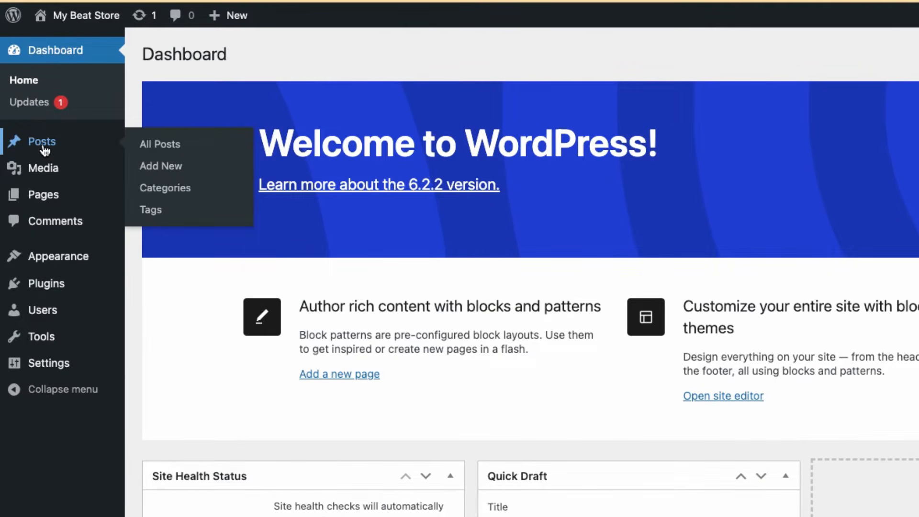
mouse_move(48, 170)
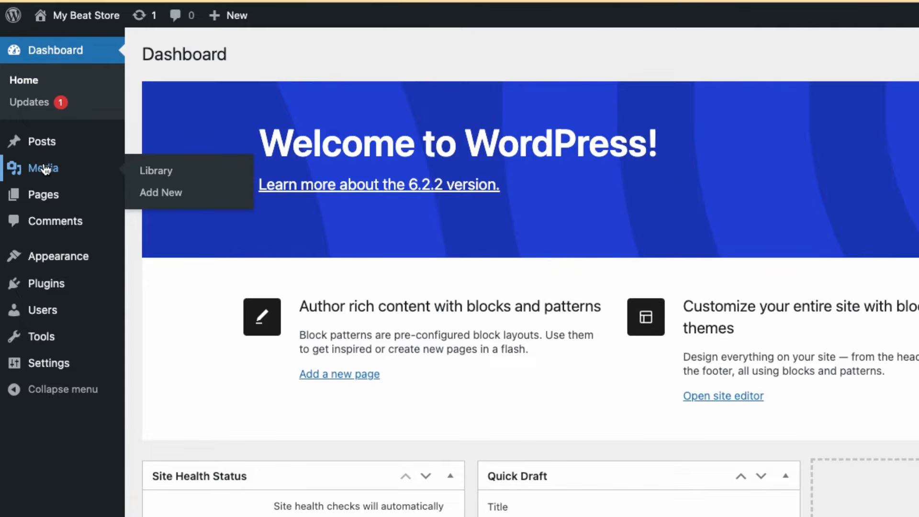
mouse_move(62, 195)
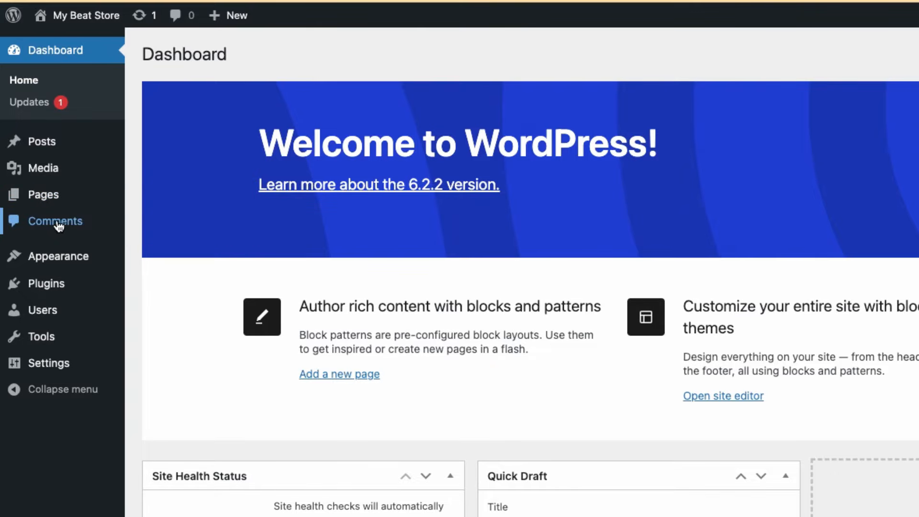
mouse_move(52, 258)
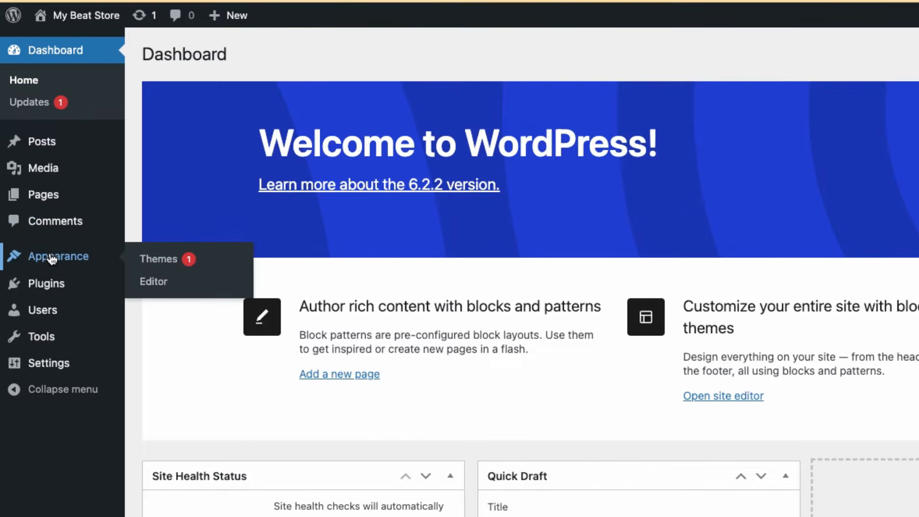
mouse_move(44, 285)
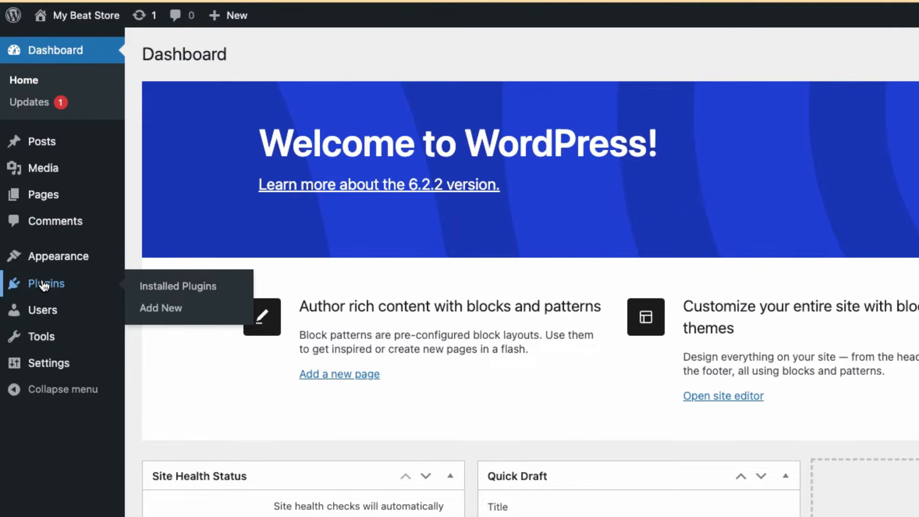
mouse_move(52, 310)
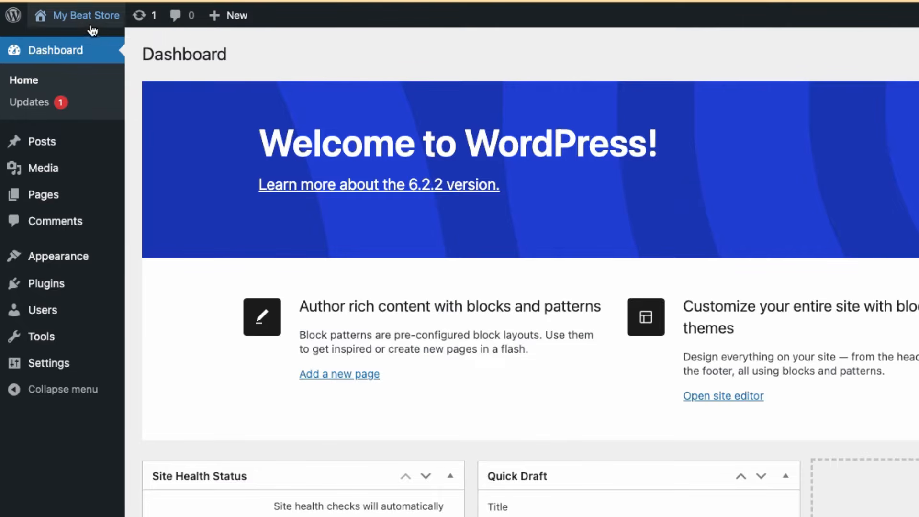
View the live My Beat Store home page from header to footer in a separate browser tab and close that tab
mouse_move(91, 27)
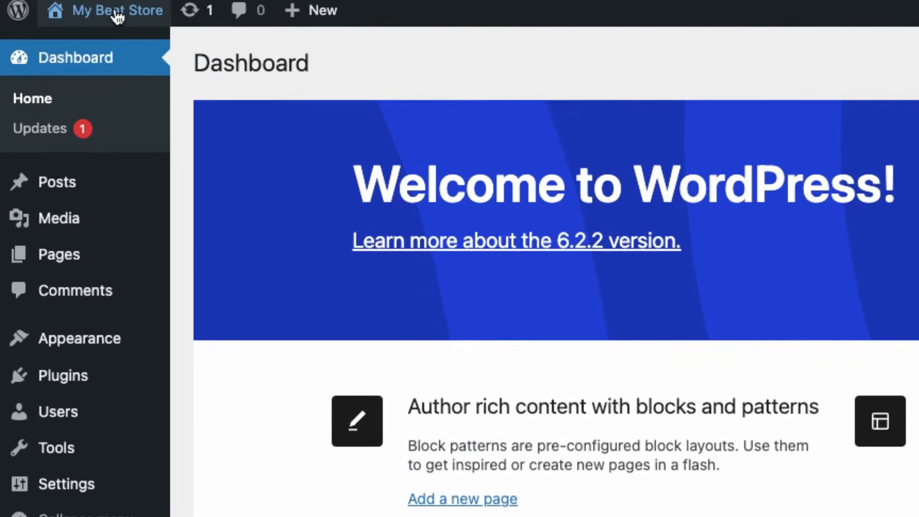
mouse_move(109, 15)
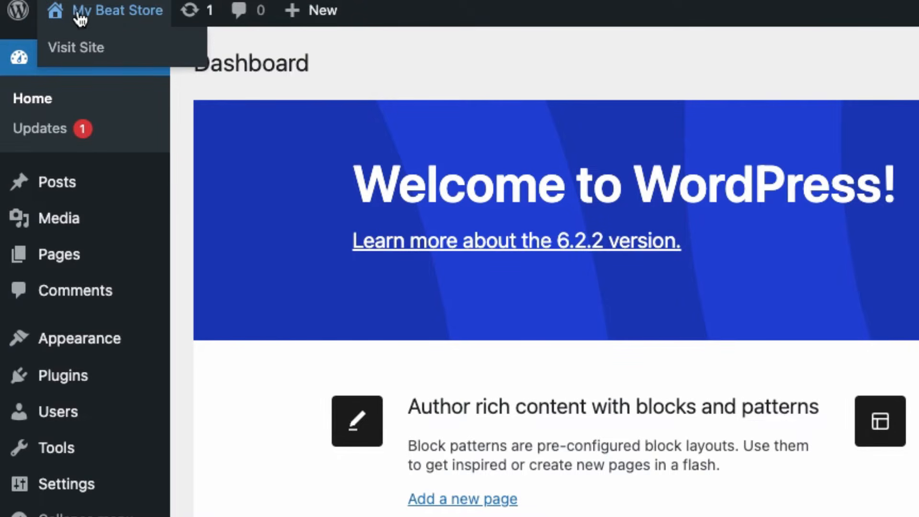
right_click(114, 49)
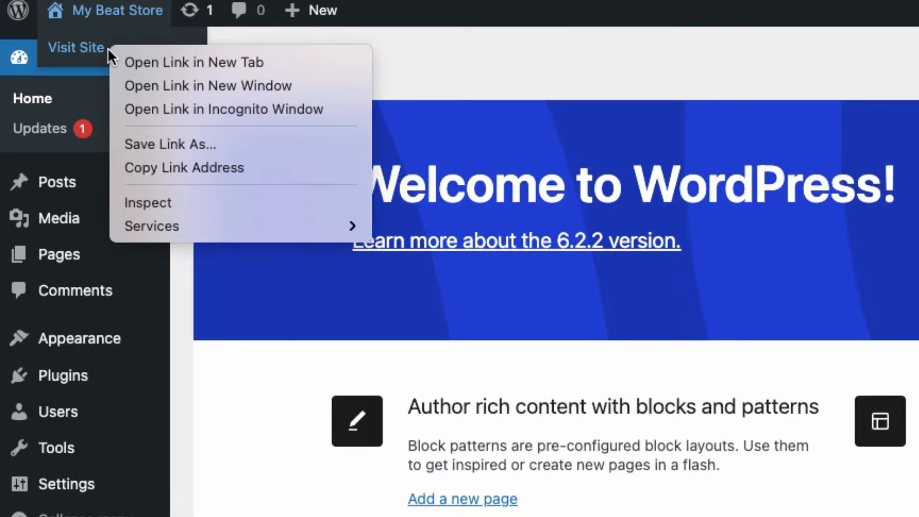
click(183, 55)
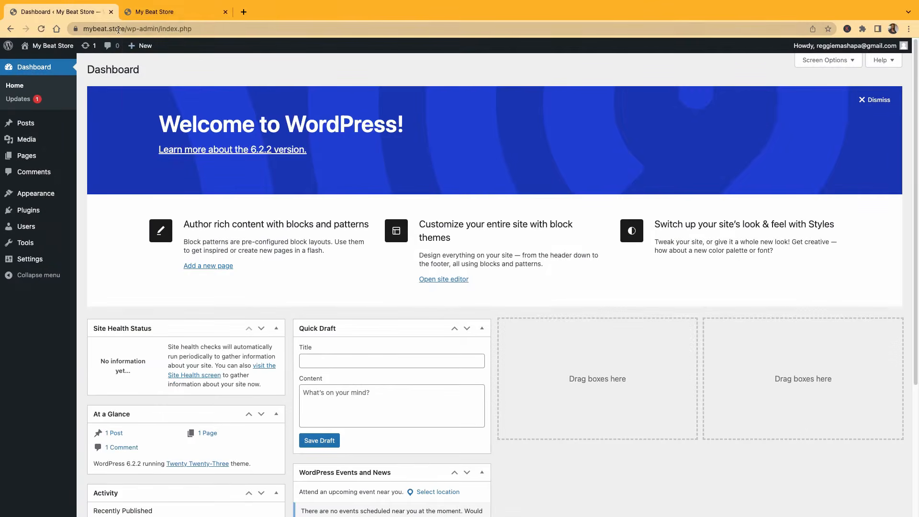
click(179, 14)
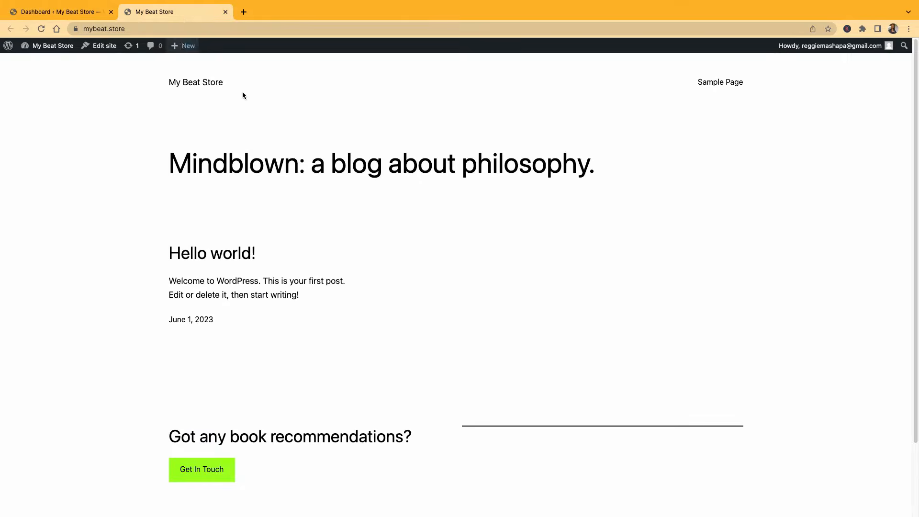
scroll(350, 254, down, 2)
scroll(351, 254, up, 2)
scroll(378, 299, down, 2)
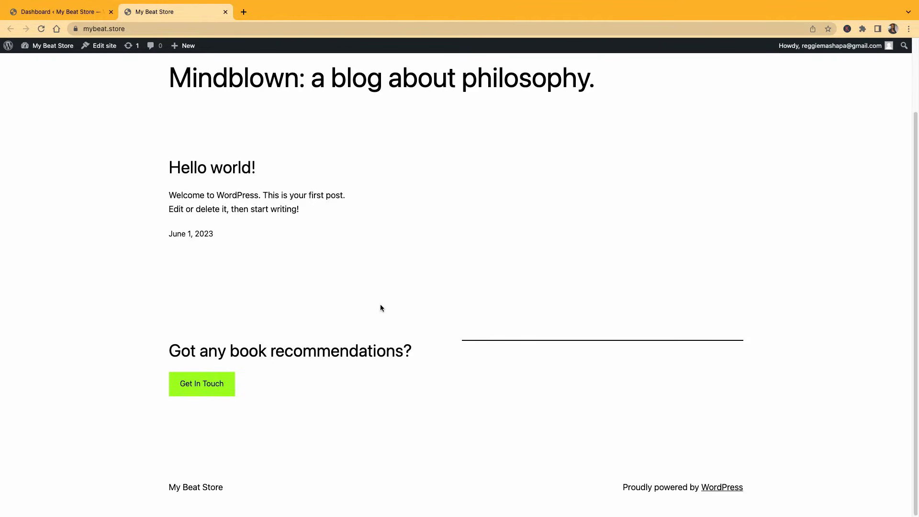
scroll(407, 302, up, 1)
scroll(433, 298, down, 1)
scroll(444, 297, up, 2)
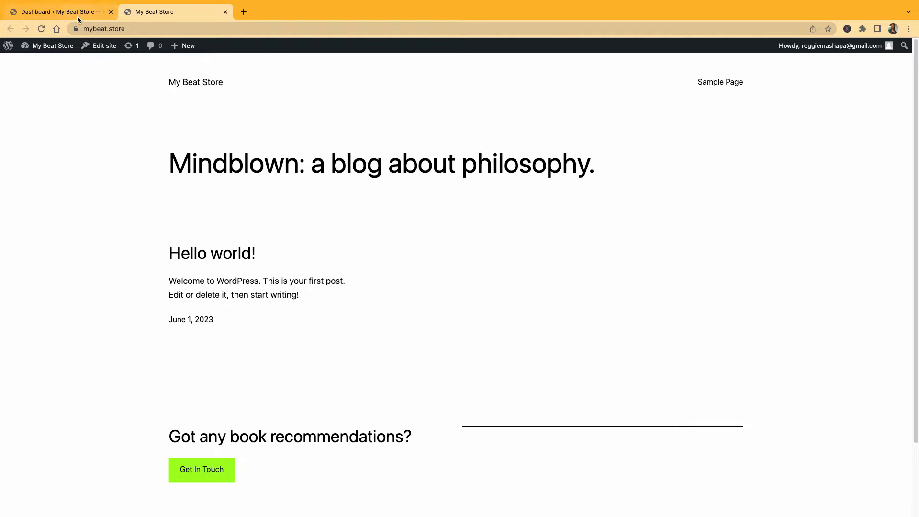
click(225, 12)
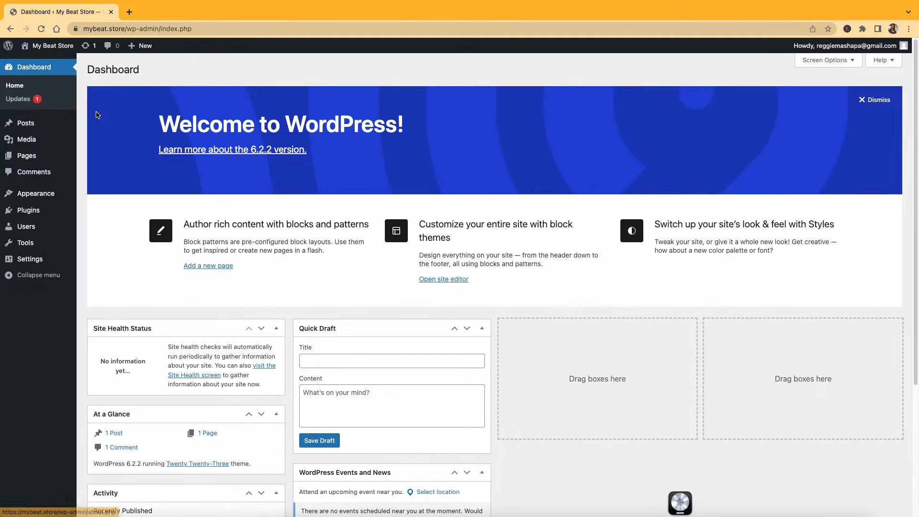
Open the live My Beat Store site in a new browser tab, keeping the dashboard open
mouse_move(50, 45)
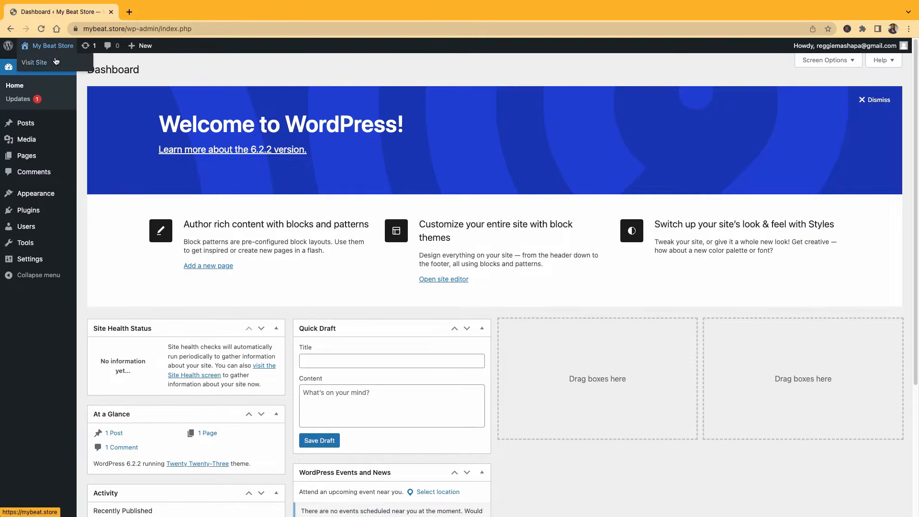
right_click(55, 61)
click(84, 66)
click(145, 15)
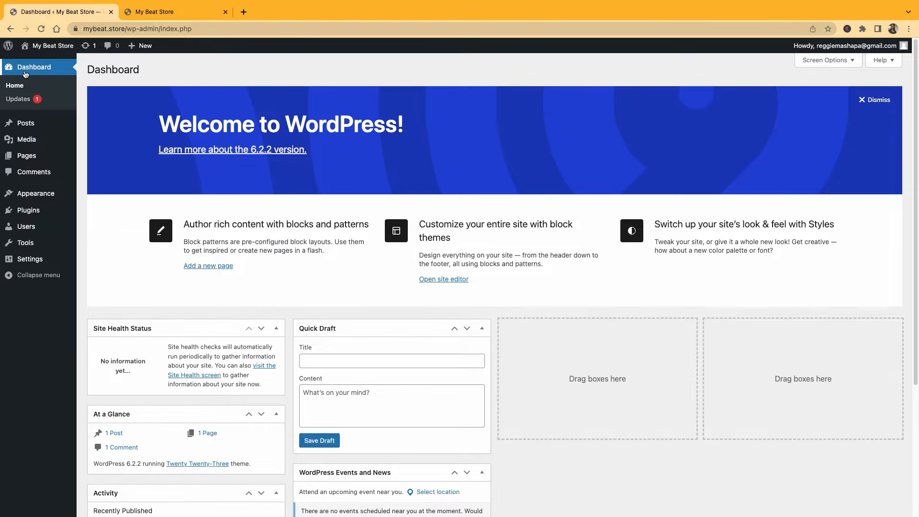
Install the Hello Elementor theme from the popular themes on the WordPress dashboard and activate it
mouse_move(38, 193)
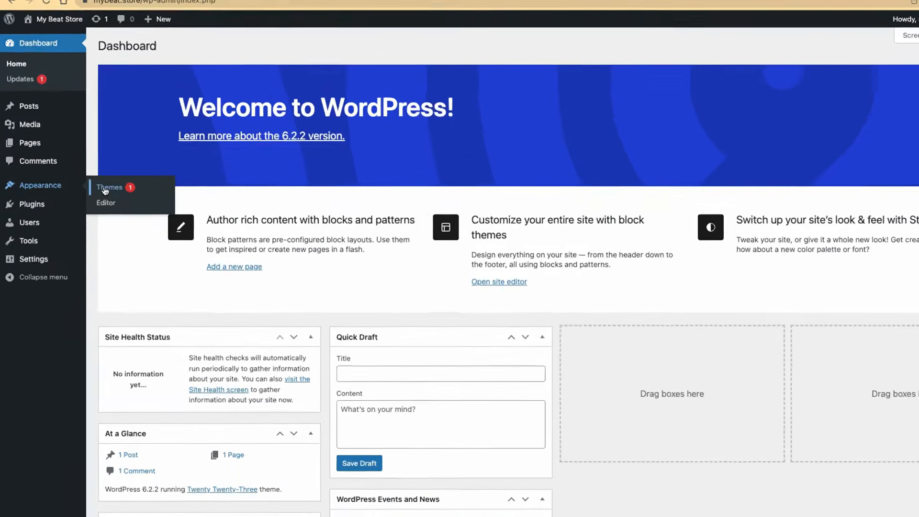
click(106, 190)
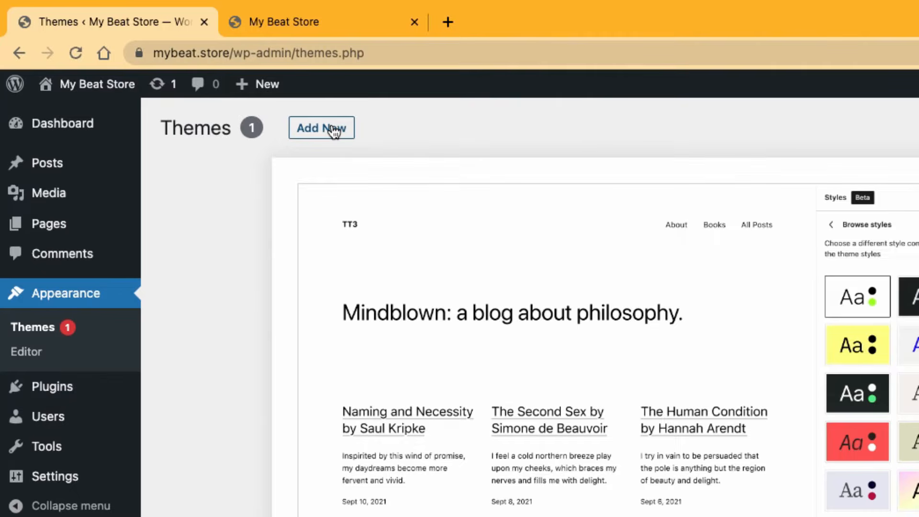
click(330, 128)
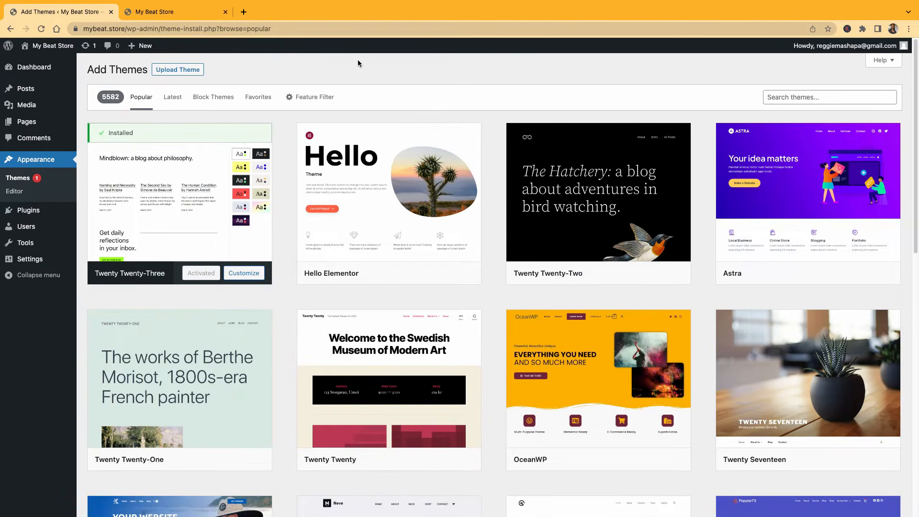
mouse_move(378, 239)
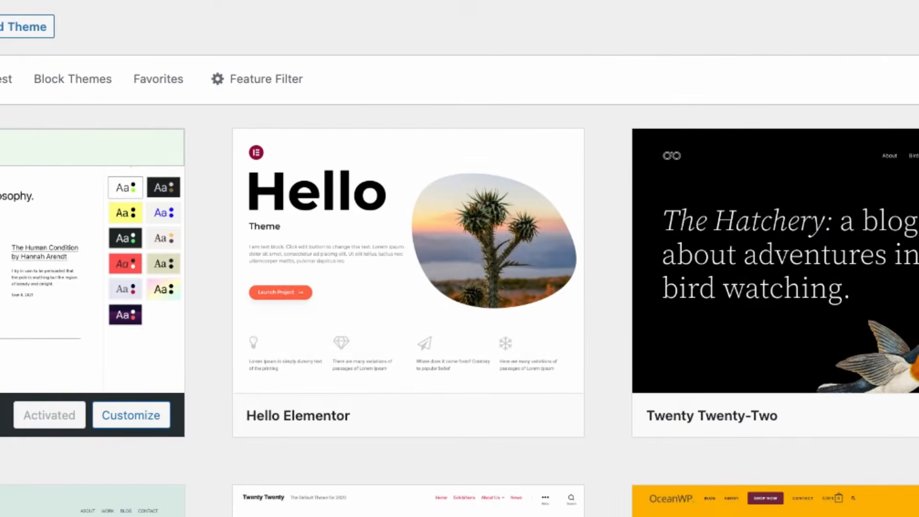
mouse_move(424, 380)
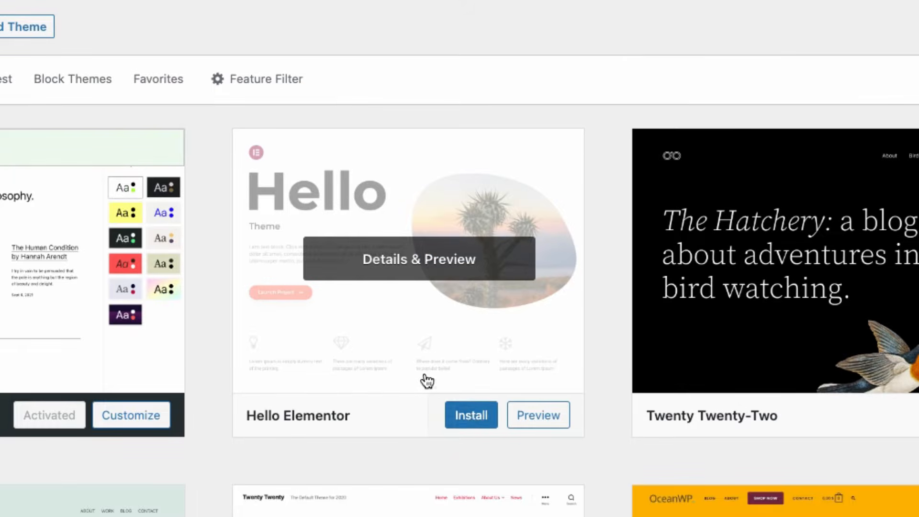
click(471, 415)
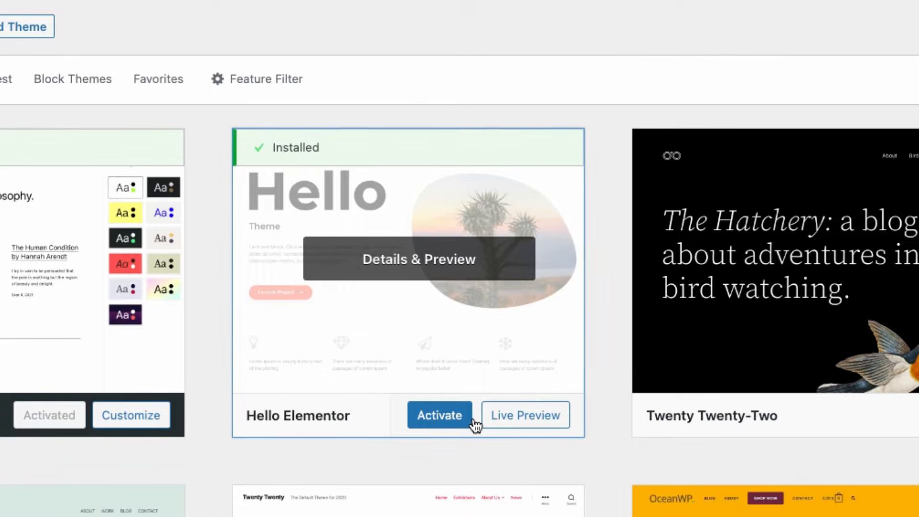
click(439, 426)
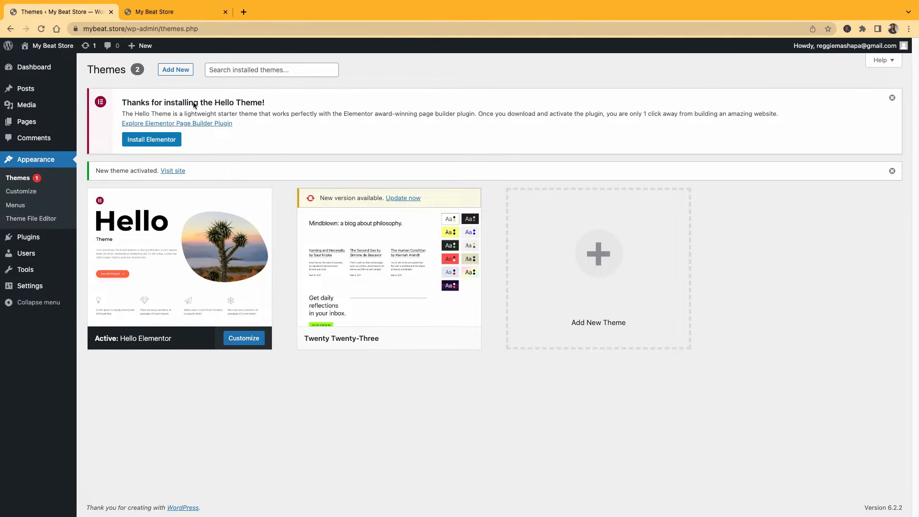
Install and activate the Elementor plugin, and connect the site to the existing Elementor account
click(163, 141)
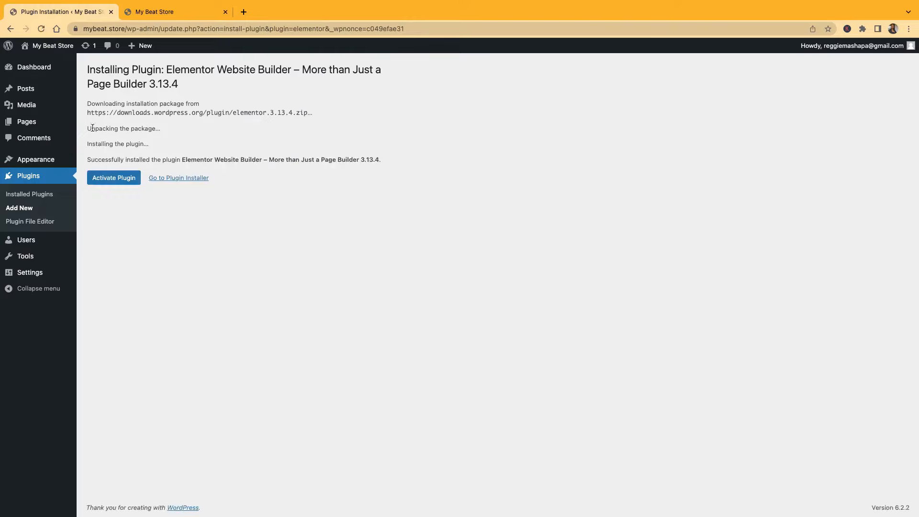
click(119, 180)
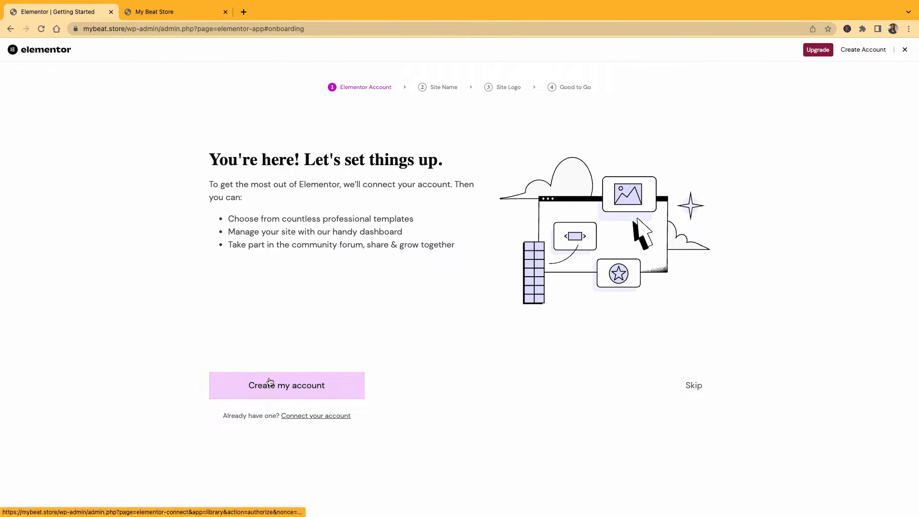
click(316, 416)
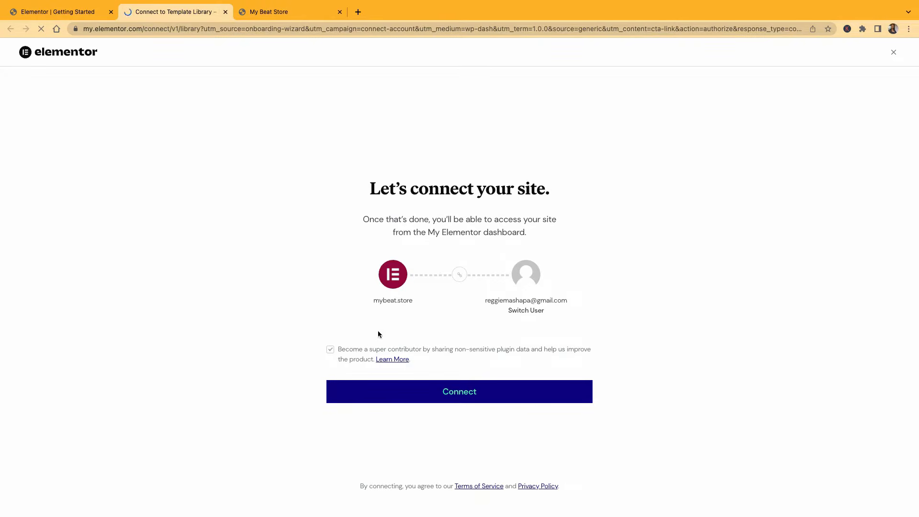
click(464, 394)
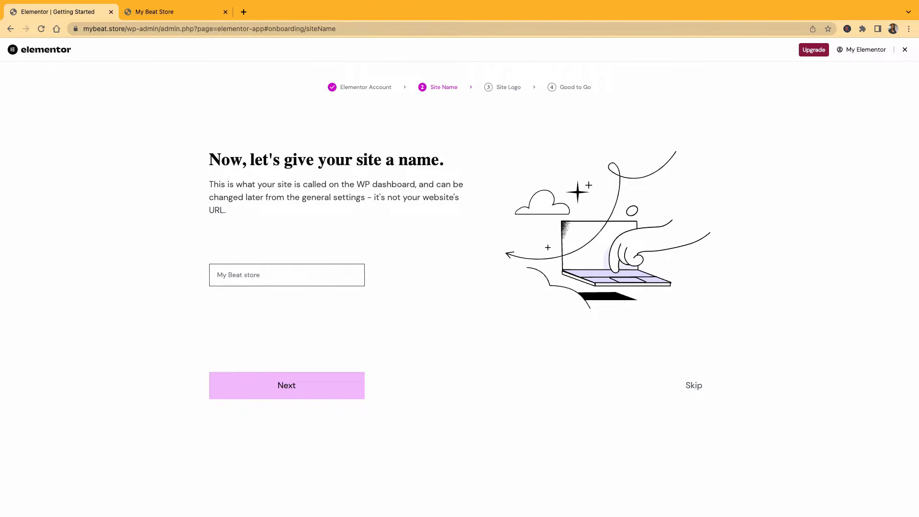
Accept "My Beat store" as the site name in the Elementor setup and skip adding a logo
click(410, 326)
click(293, 392)
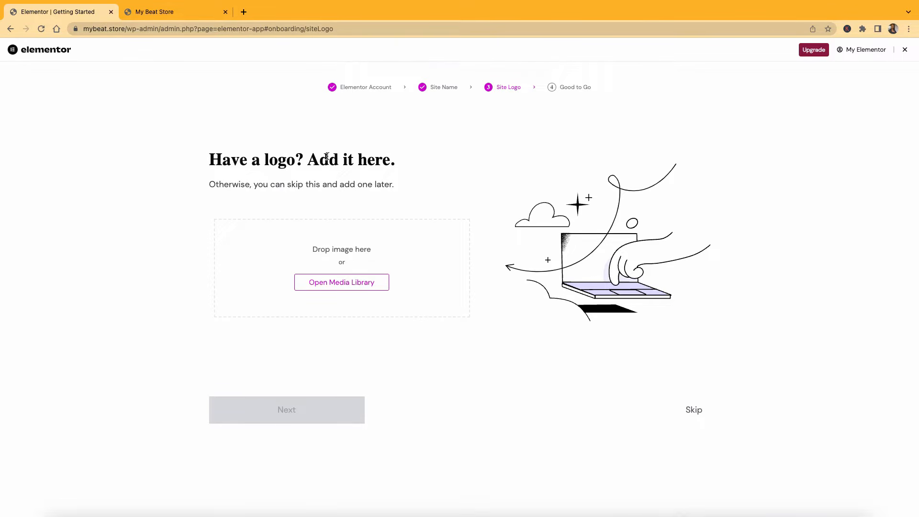
click(695, 411)
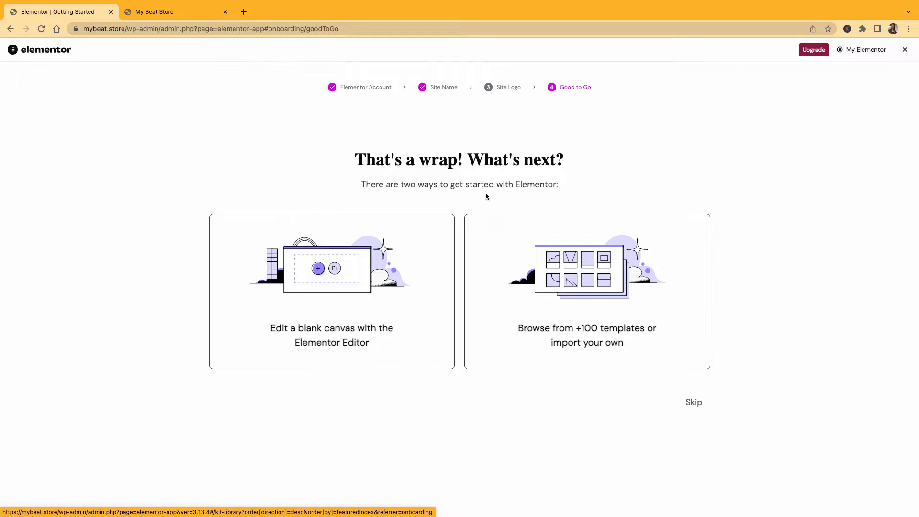
Open Elementor's template kit library and look through the featured website kits
click(617, 283)
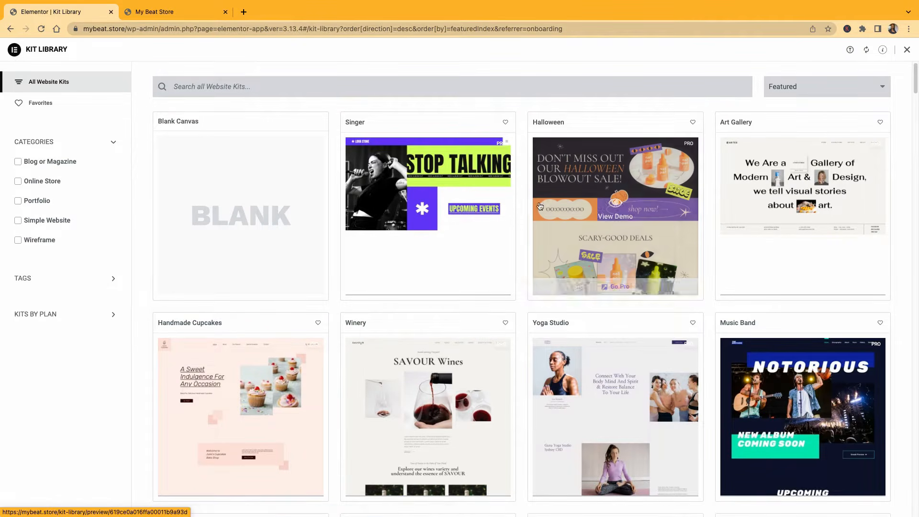
scroll(562, 254, down, 3)
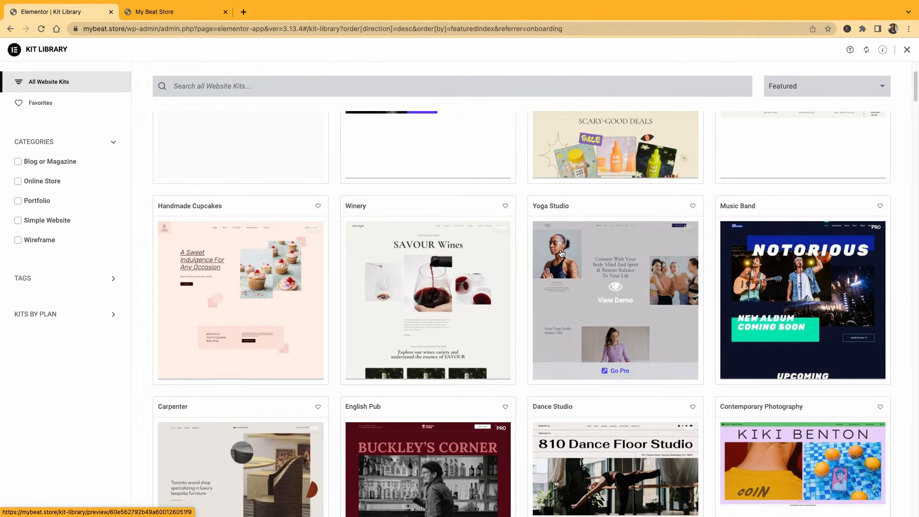
scroll(561, 253, down, 10)
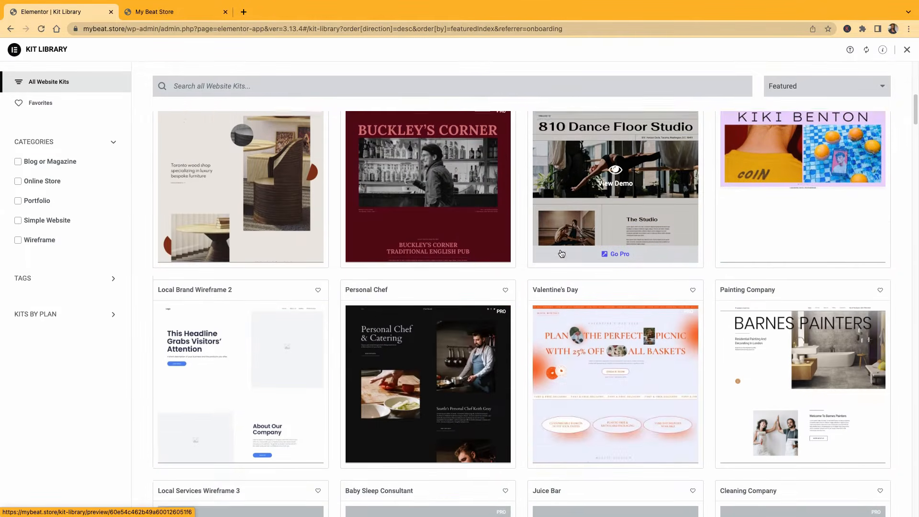
Browse further through the featured website kits and compare the plain wireframe layouts as a base for the store
scroll(562, 253, down, 2)
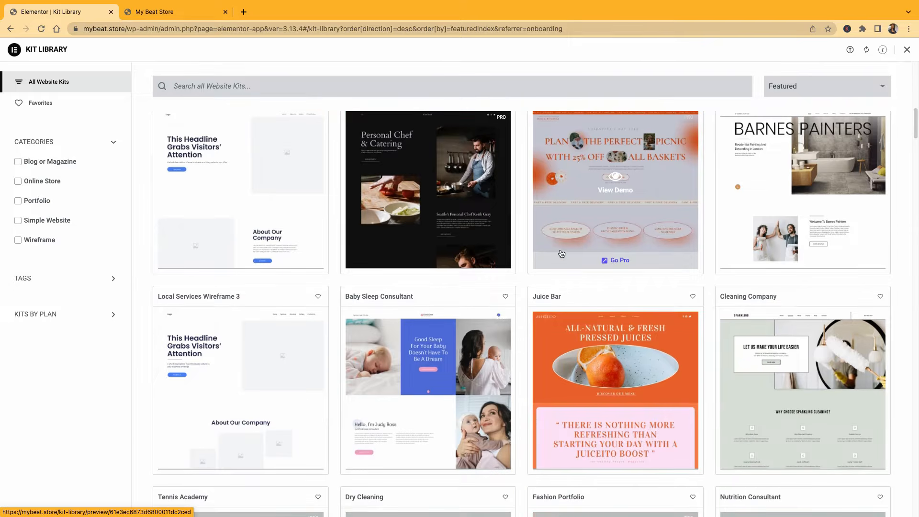
scroll(583, 257, down, 10)
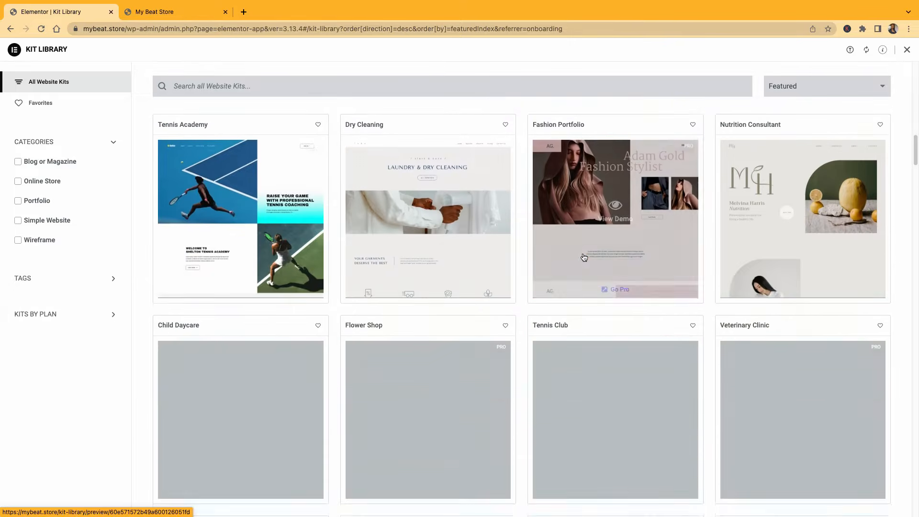
scroll(584, 257, down, 8)
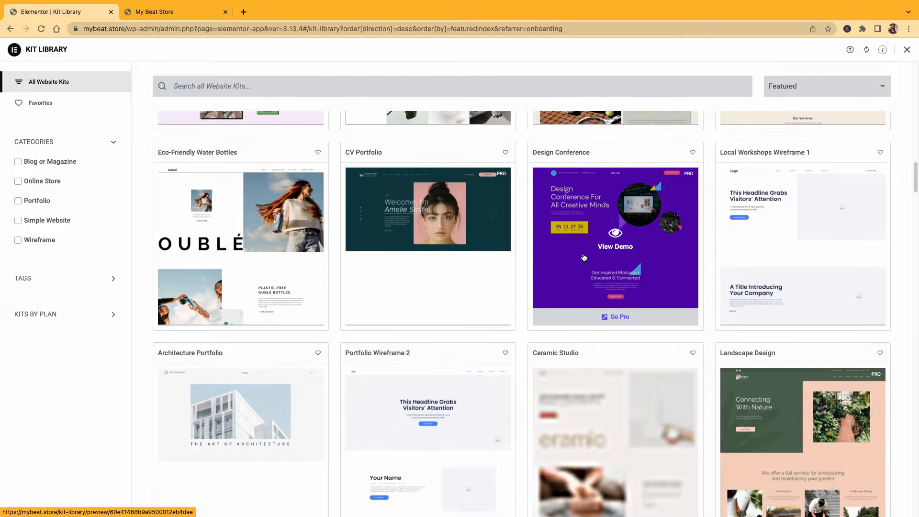
scroll(584, 257, down, 3)
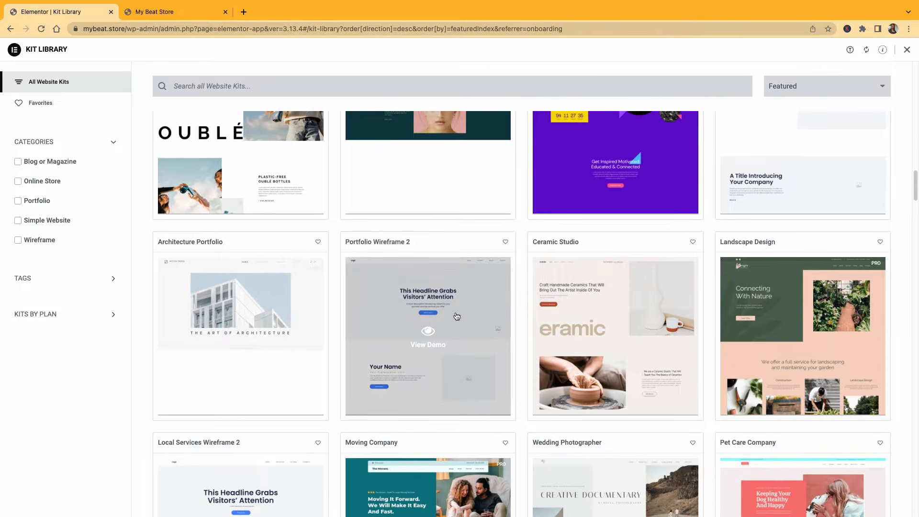
scroll(363, 347, down, 1)
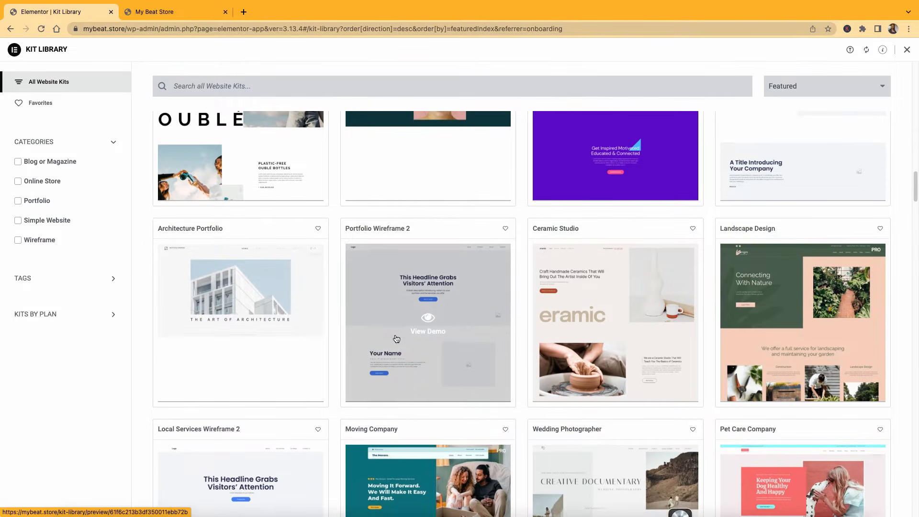
mouse_move(356, 288)
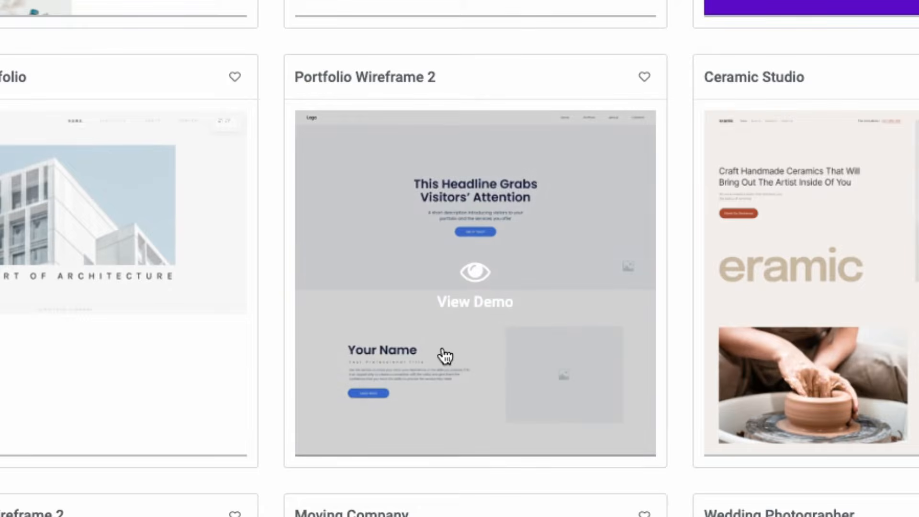
scroll(443, 355, down, 5)
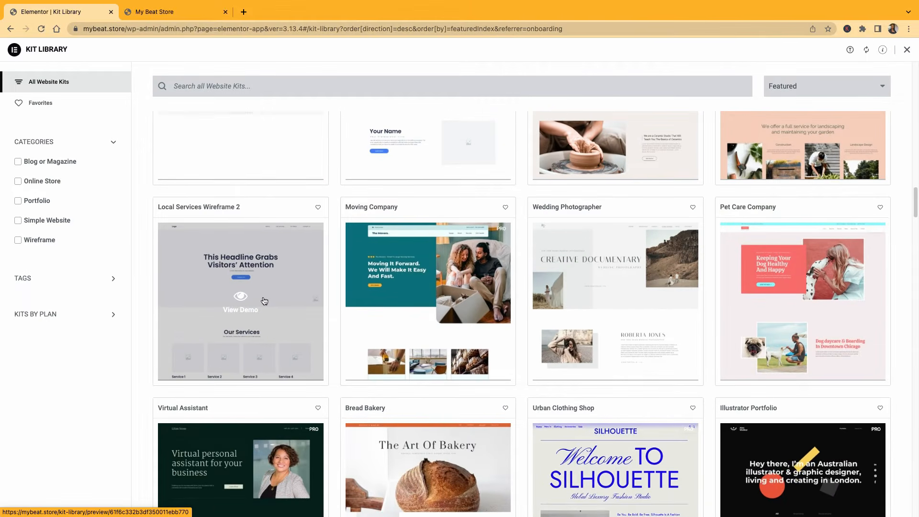
scroll(228, 404, up, 2)
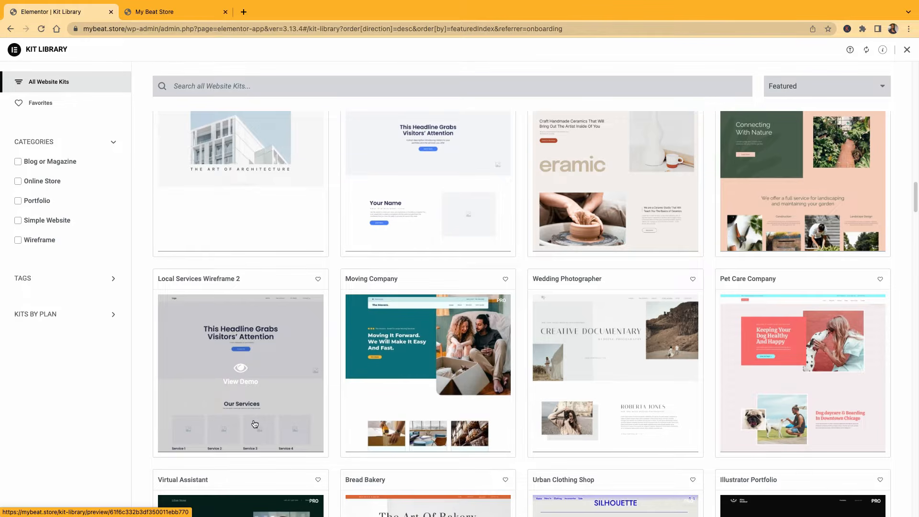
scroll(338, 274, up, 1)
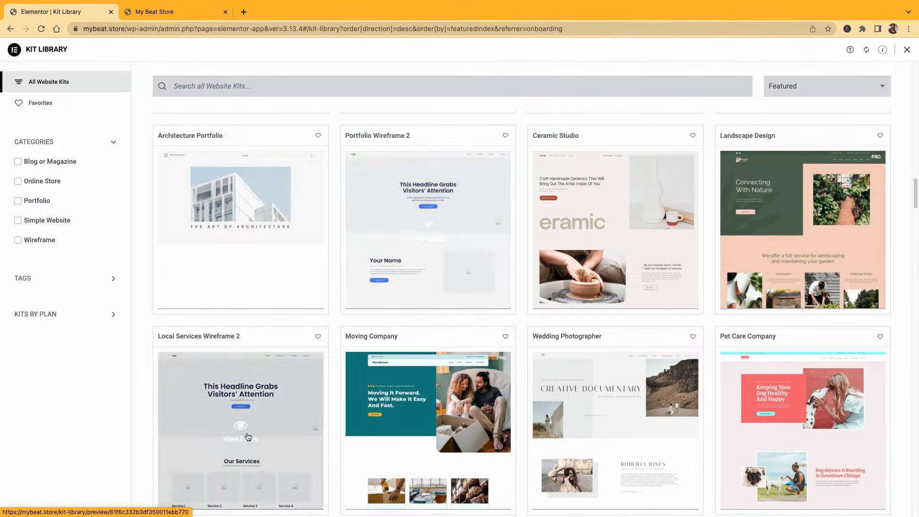
scroll(242, 409, down, 2)
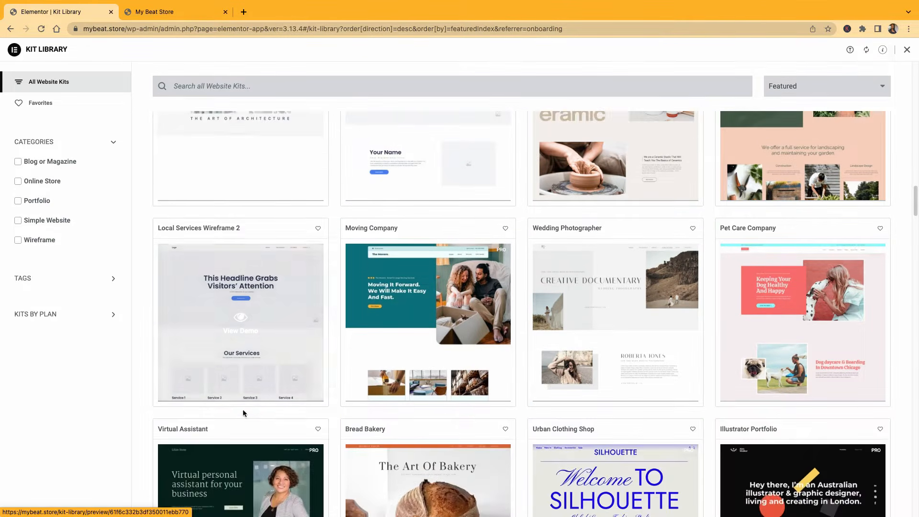
scroll(248, 325, down, 5)
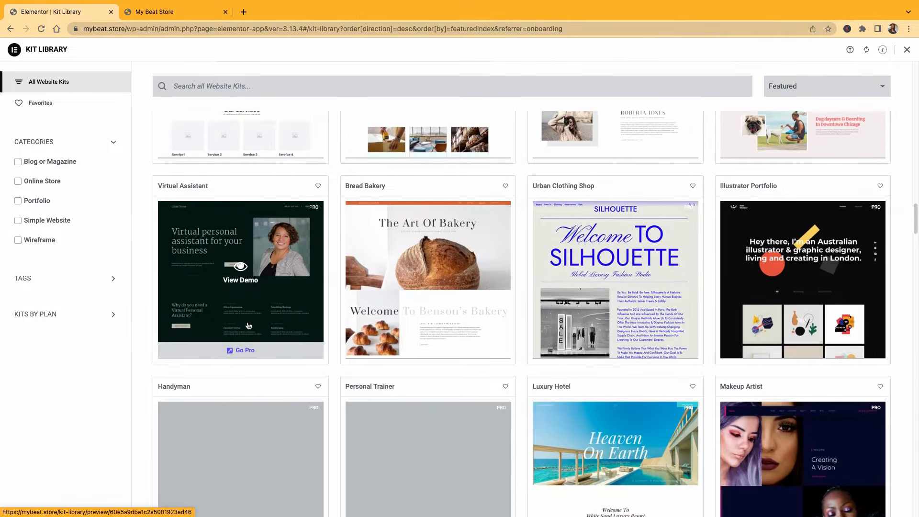
scroll(248, 326, down, 6)
scroll(249, 326, up, 10)
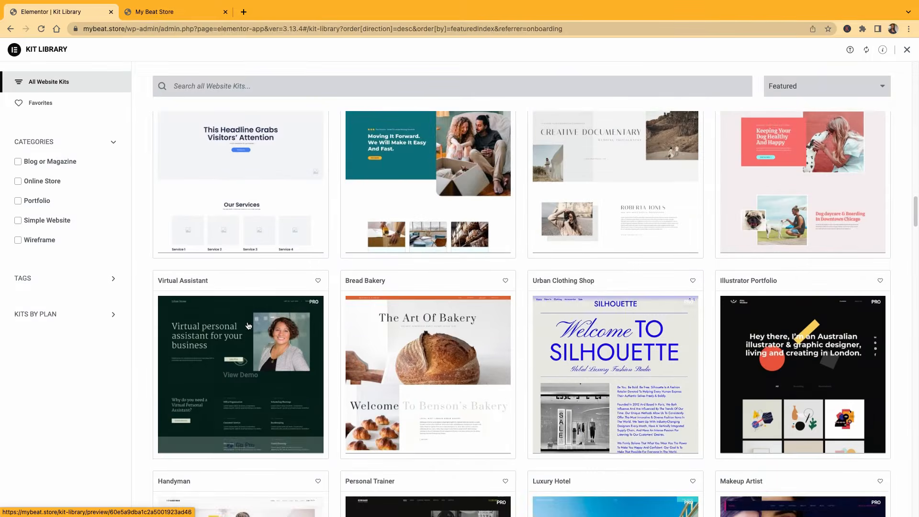
scroll(266, 252, up, 1)
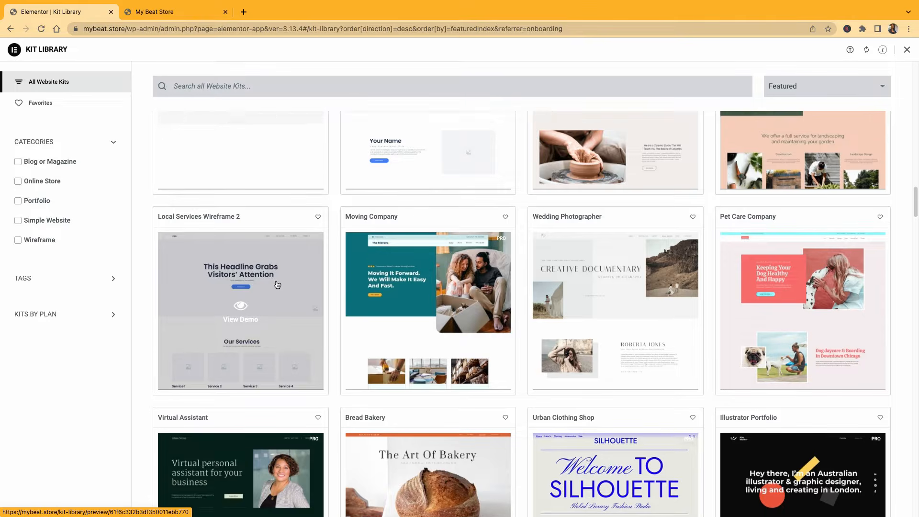
Open the demo of the Local Services Wireframe 2 kit and look through its whole home page
mouse_move(236, 333)
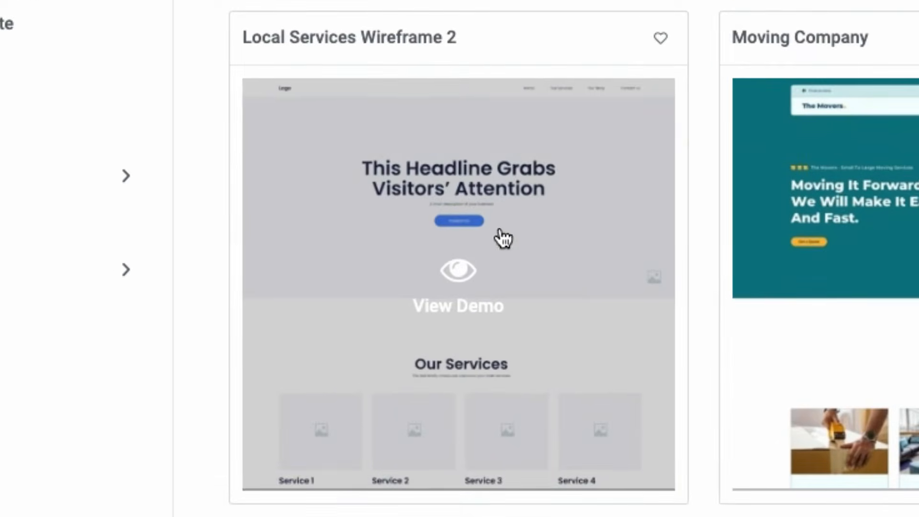
click(520, 212)
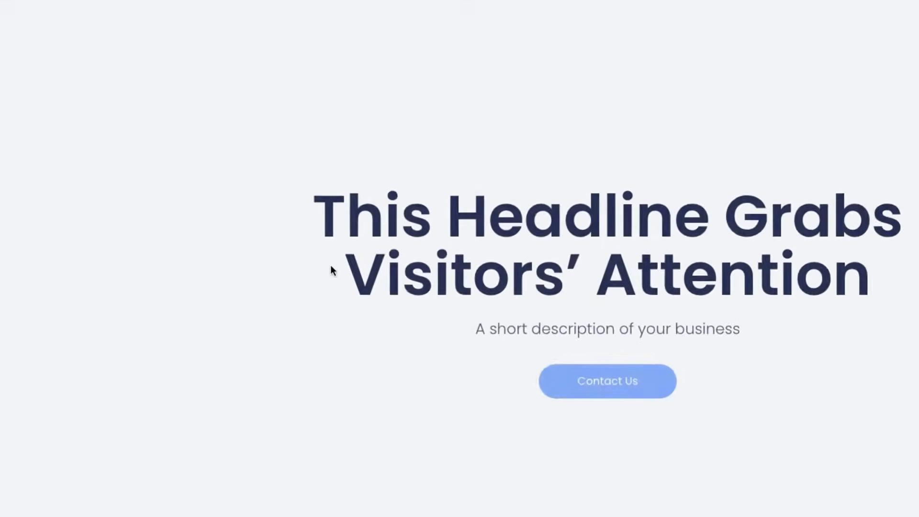
scroll(306, 274, down, 5)
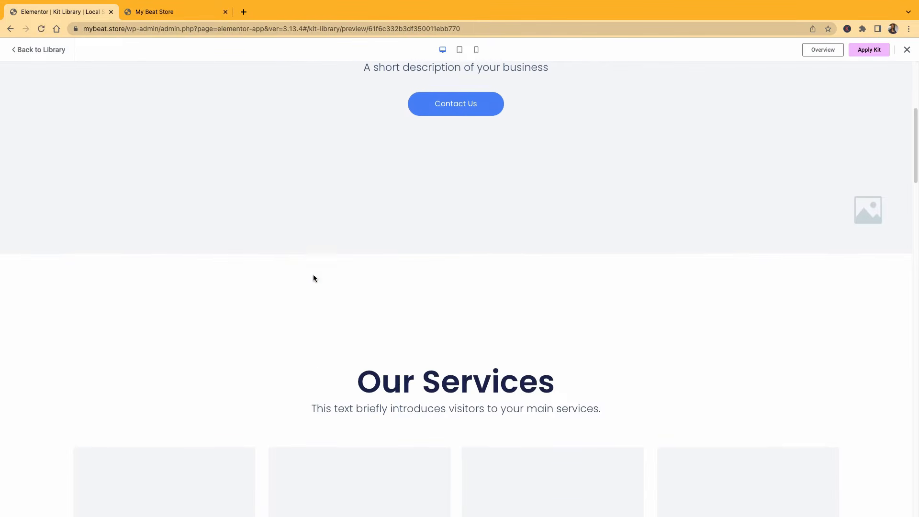
scroll(313, 274, up, 2)
scroll(313, 275, down, 15)
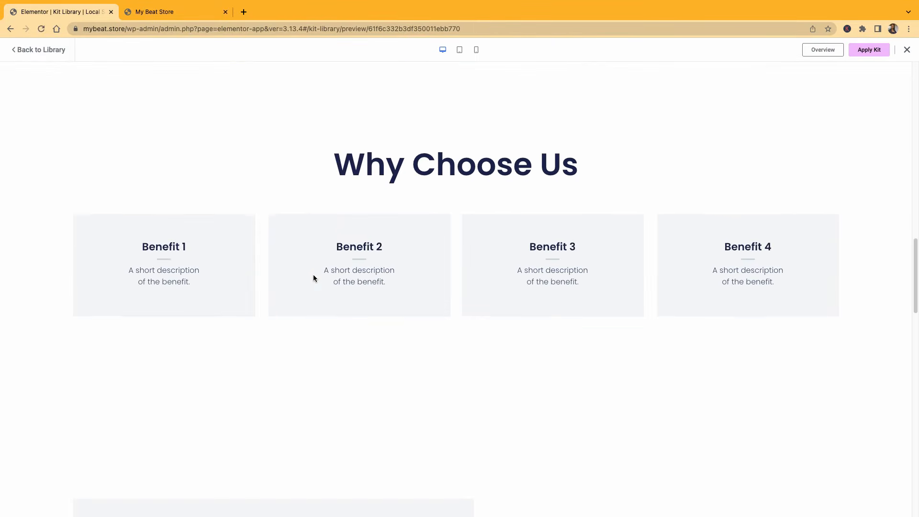
scroll(313, 277, down, 10)
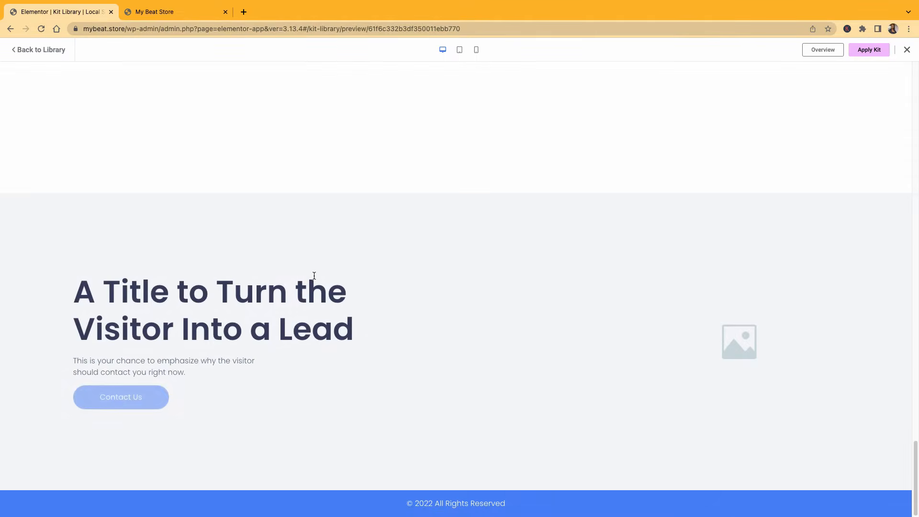
scroll(316, 276, up, 10)
scroll(322, 273, up, 15)
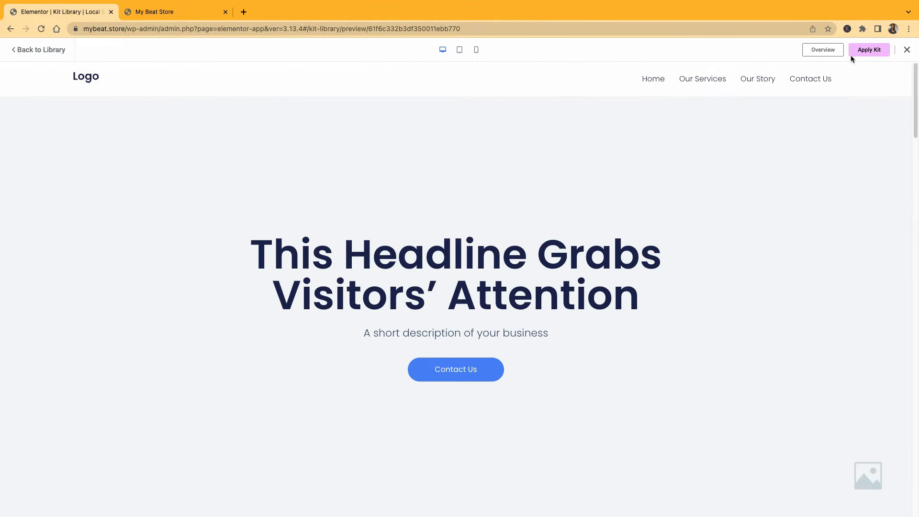
Apply the entire Local Services Wireframe 2 kit to the site, enabling unfiltered file uploads for the import
click(861, 55)
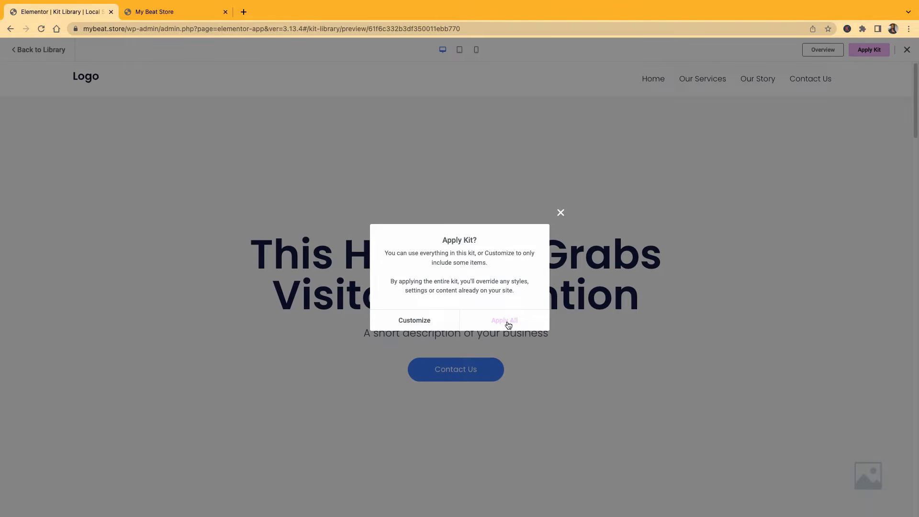
click(509, 322)
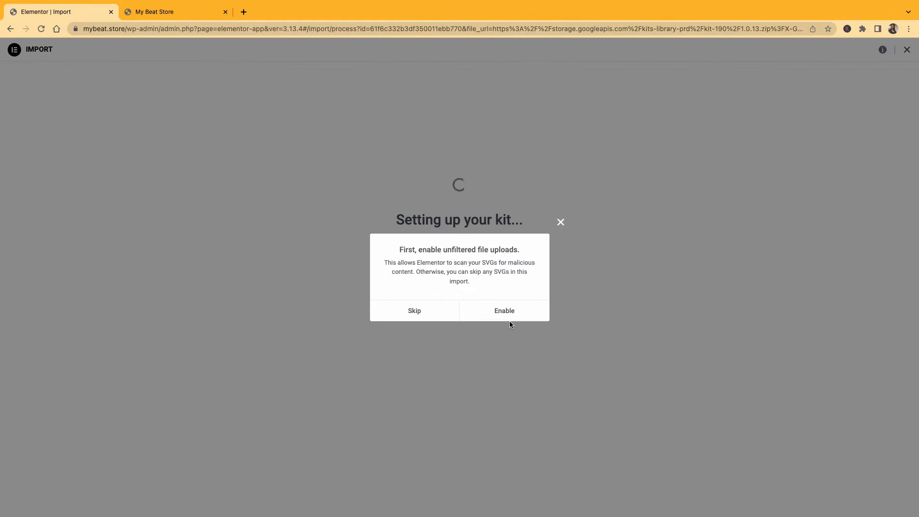
click(510, 314)
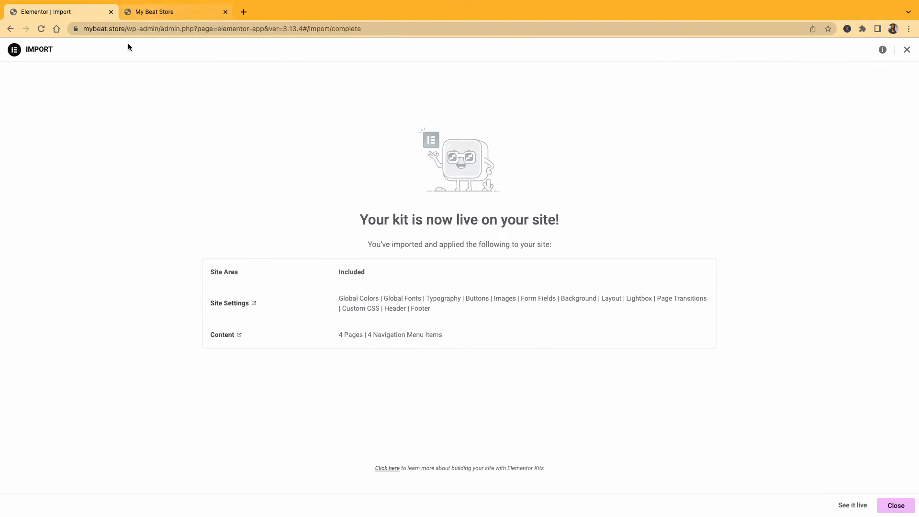
Reload the live My Beat Store site and examine the home page with the applied kit
click(172, 16)
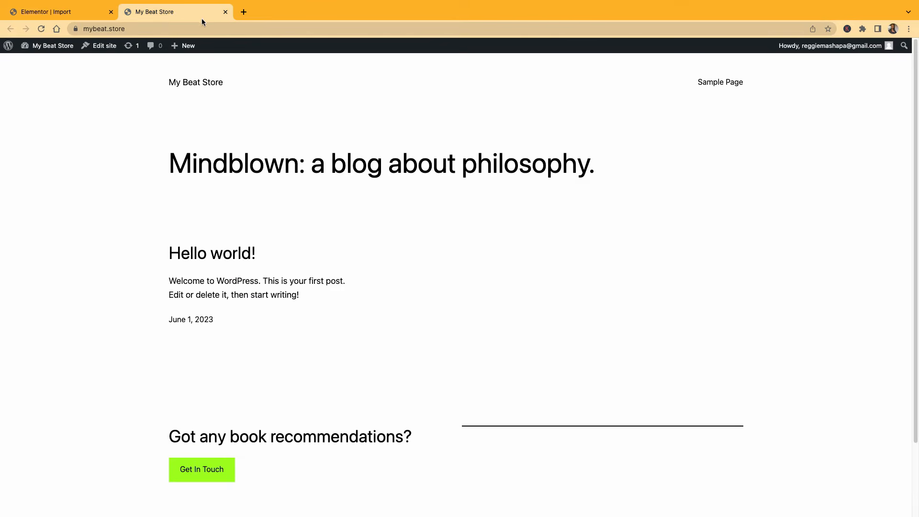
click(46, 28)
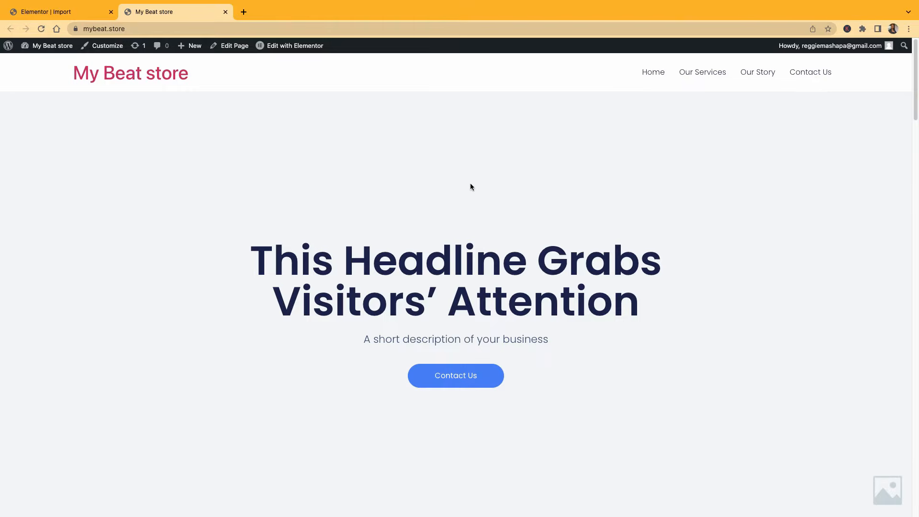
scroll(470, 184, down, 20)
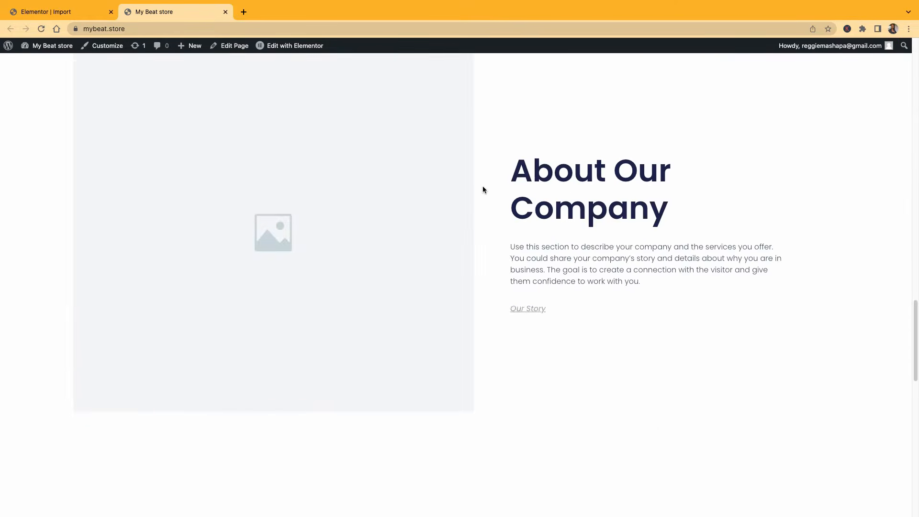
scroll(574, 225, up, 20)
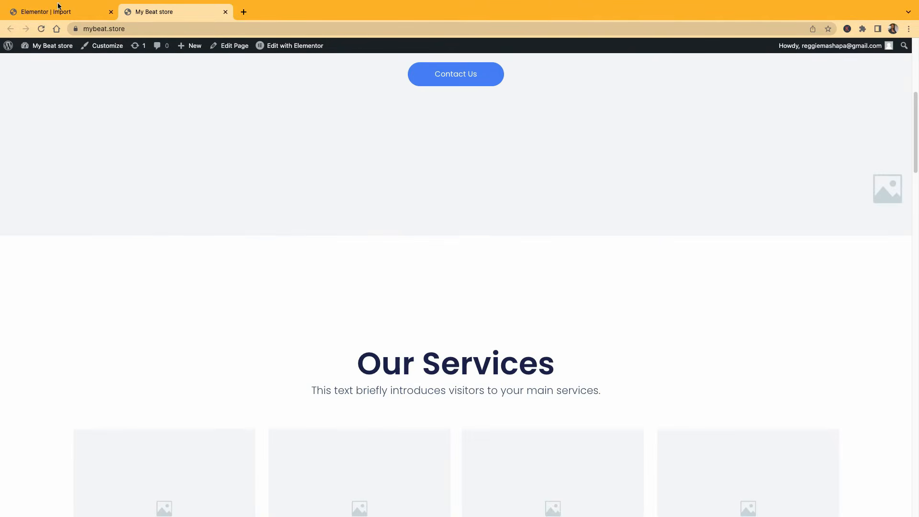
Close the kit import summary and open the list of all pages in the WordPress dashboard
click(58, 6)
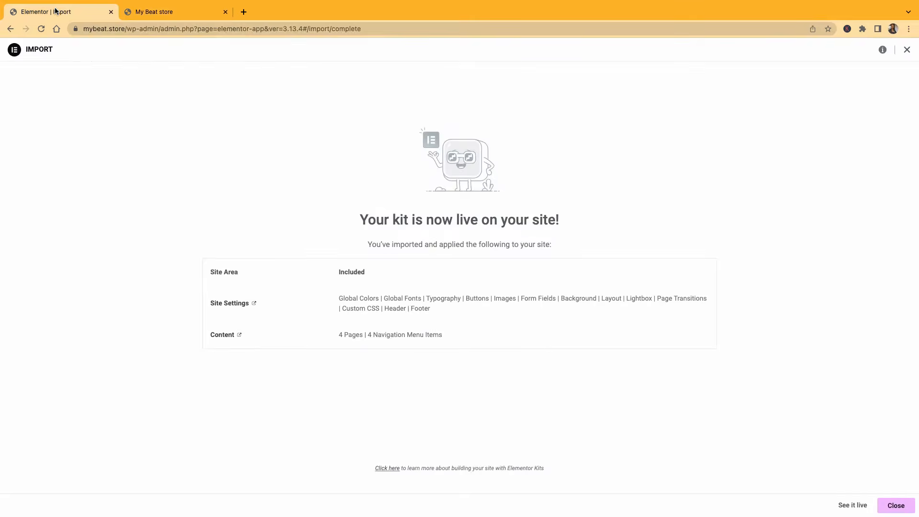
click(899, 506)
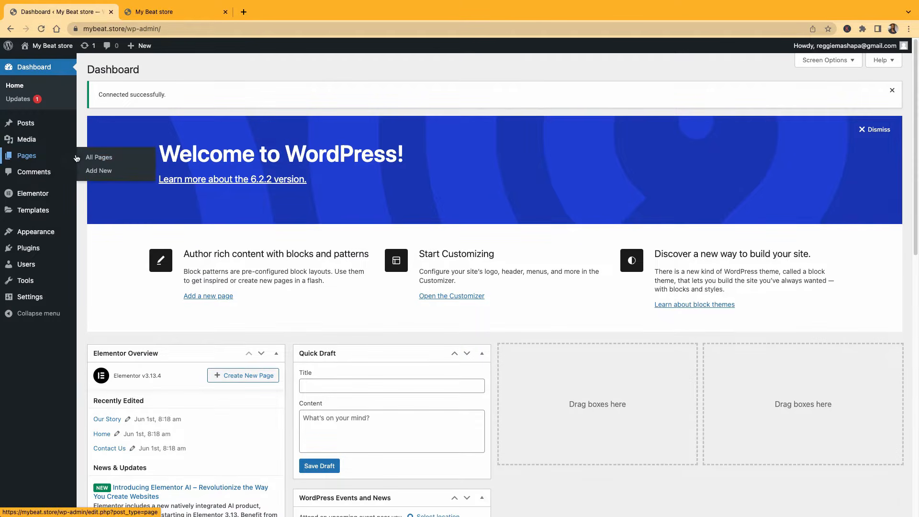
click(96, 158)
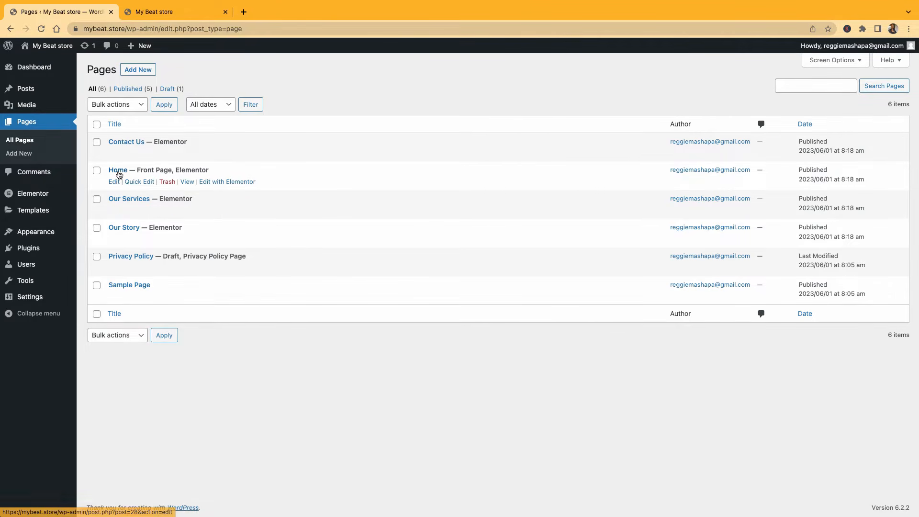
View the Home page, open it for editing with Elementor and dismiss the What's New announcement
click(188, 184)
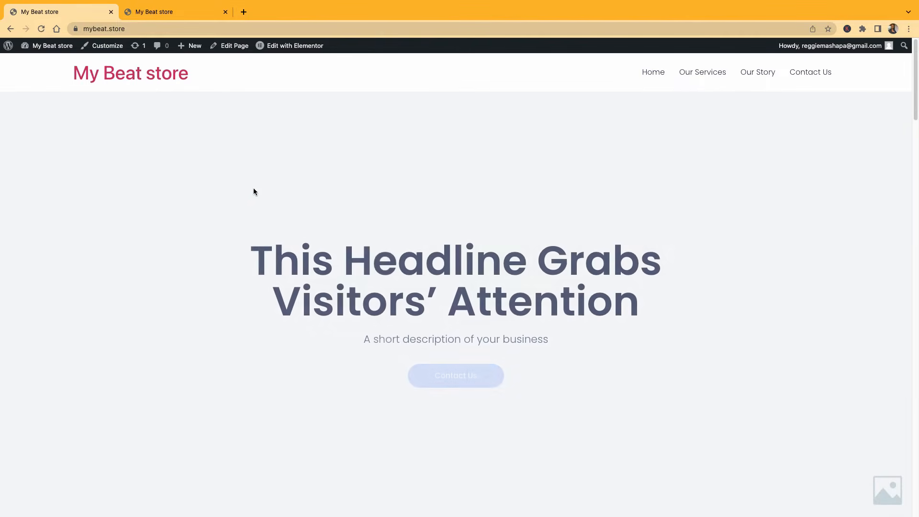
scroll(492, 304, down, 10)
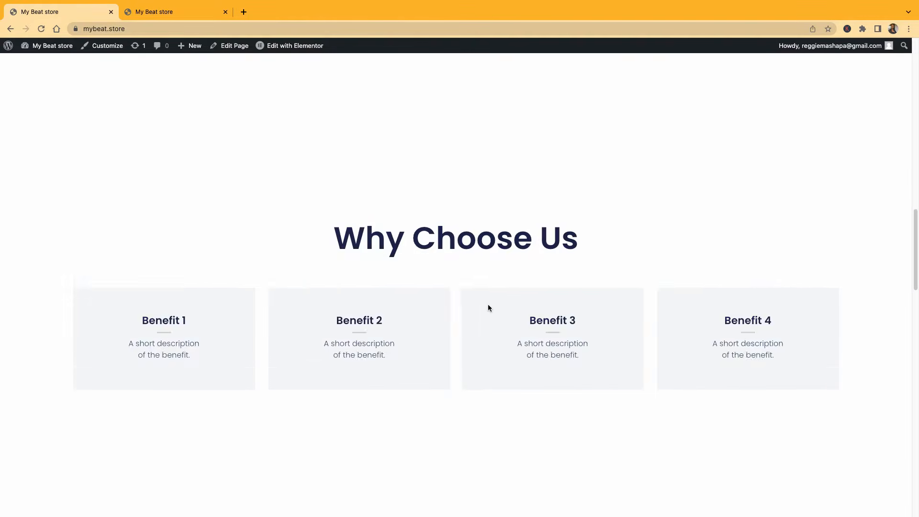
scroll(488, 304, up, 10)
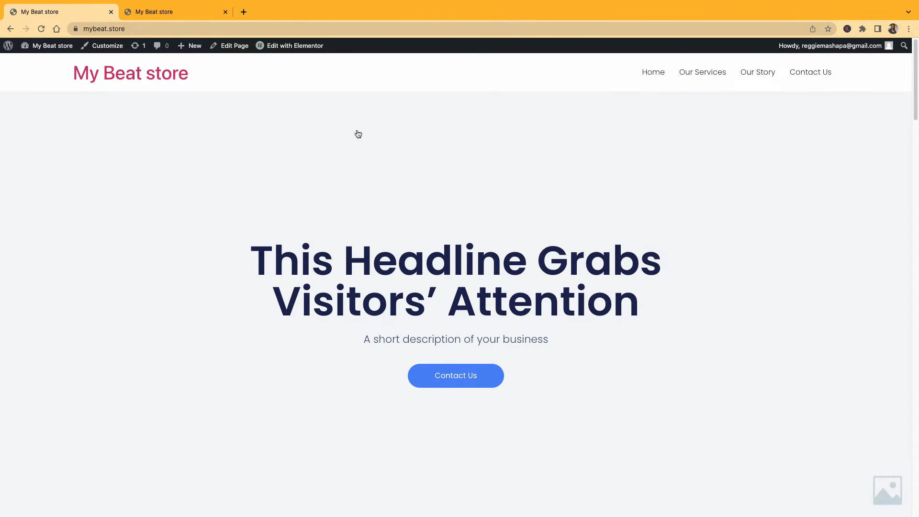
click(298, 46)
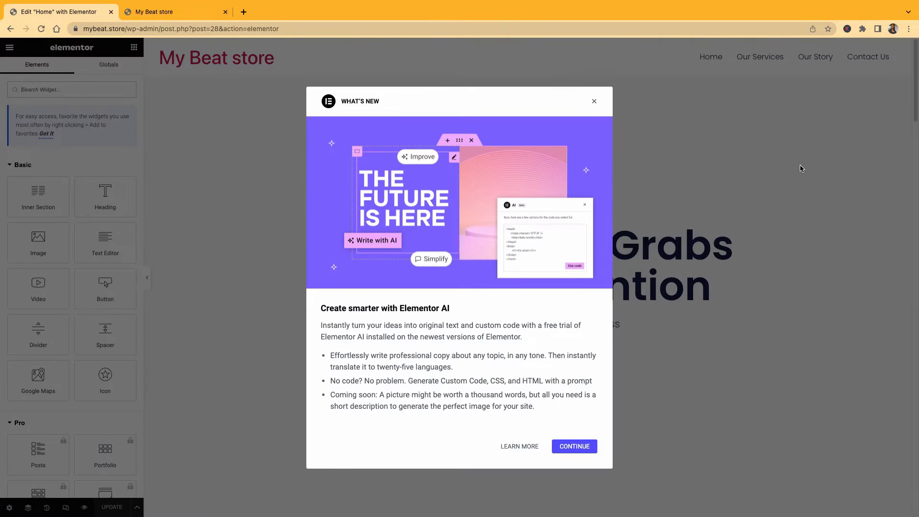
click(587, 446)
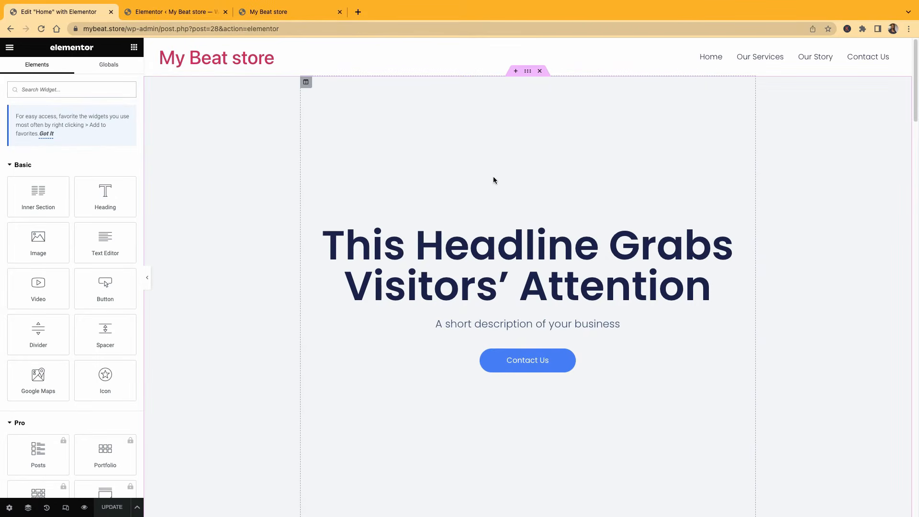
scroll(857, 286, down, 3)
scroll(867, 287, up, 3)
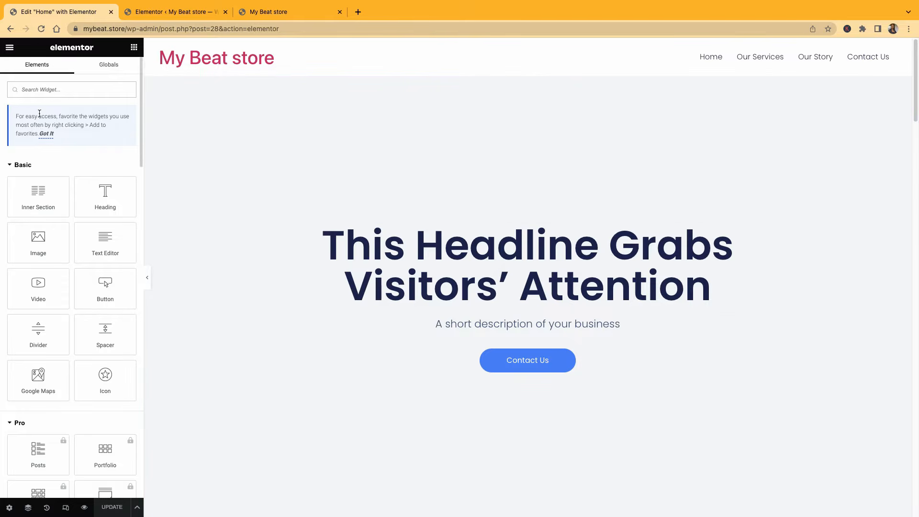
Look through the available Elementor widgets and examine the hero section of the Home page
scroll(58, 307, down, 7)
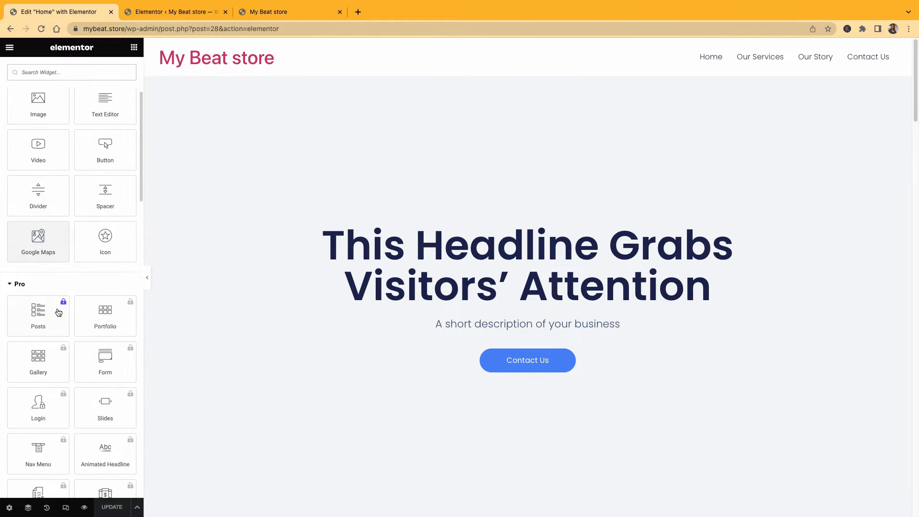
scroll(57, 309, up, 7)
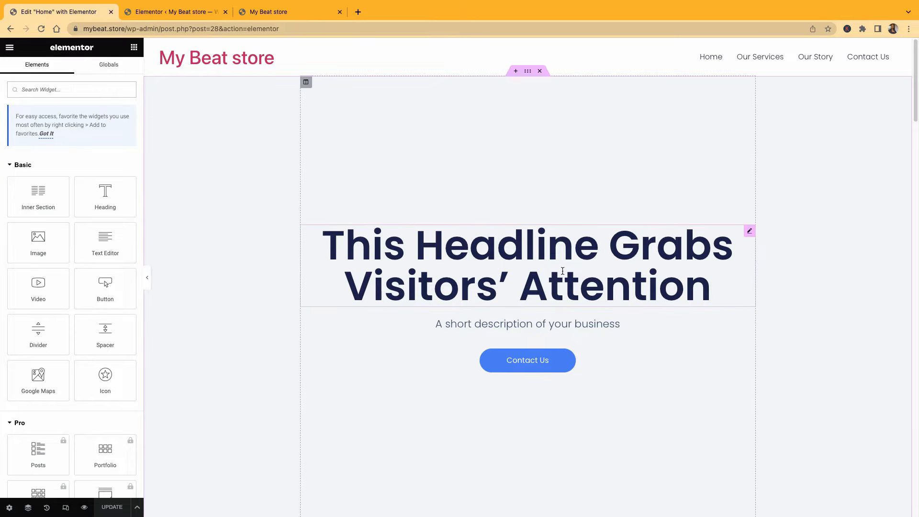
scroll(543, 359, down, 1)
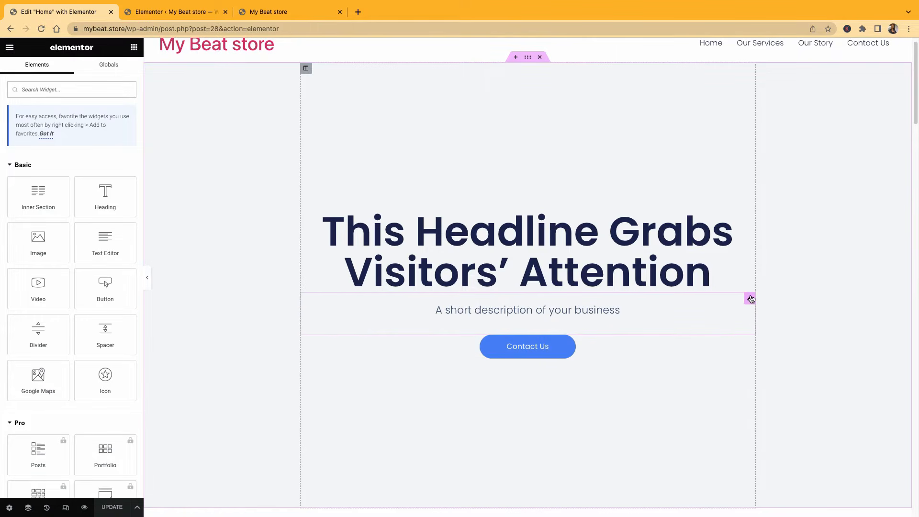
scroll(749, 219, up, 1)
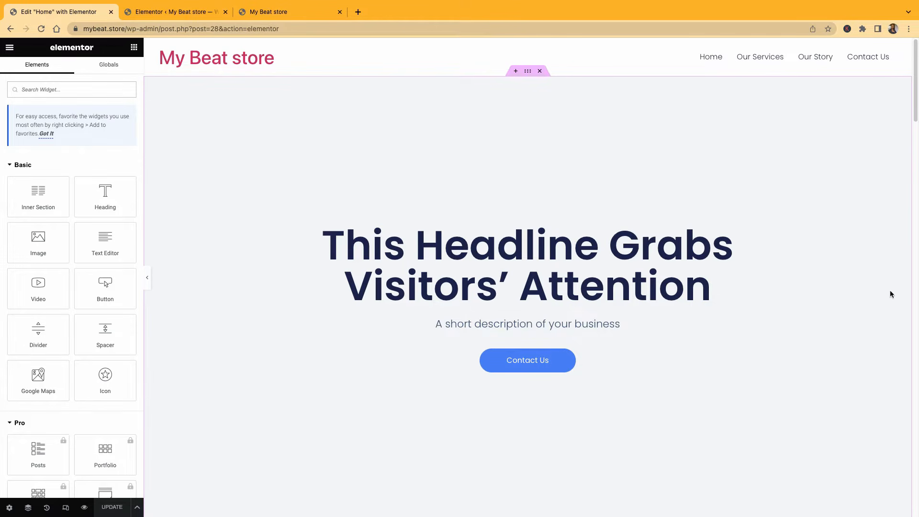
scroll(880, 302, down, 5)
scroll(263, 211, up, 5)
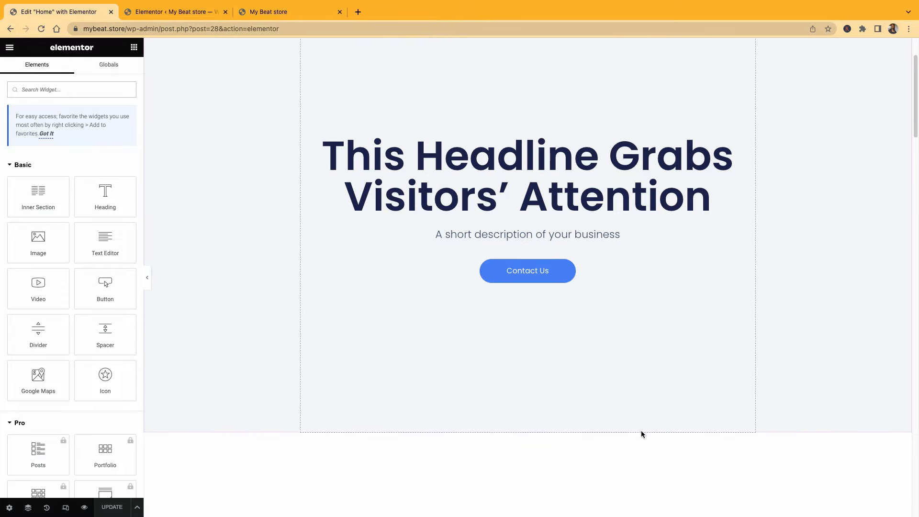
scroll(849, 423, up, 2)
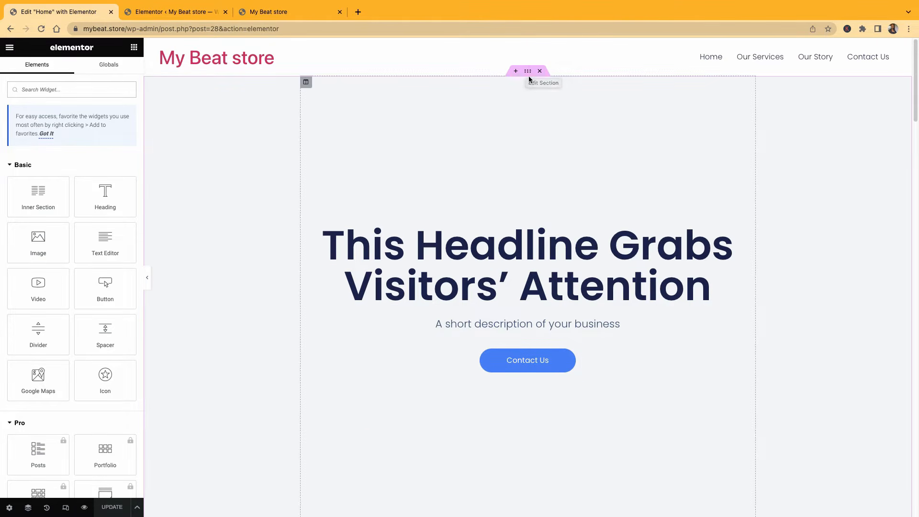
Open the hero section's background style settings and browse the media library for its background image
click(528, 72)
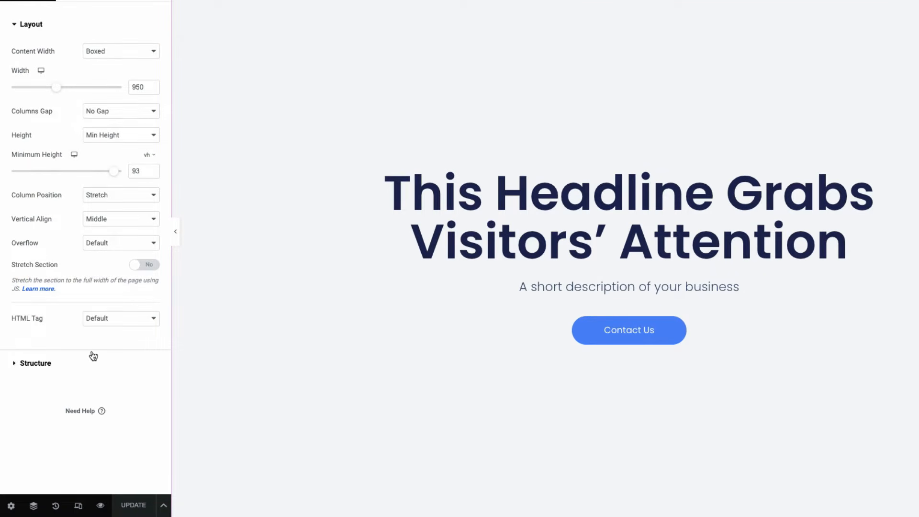
click(86, 6)
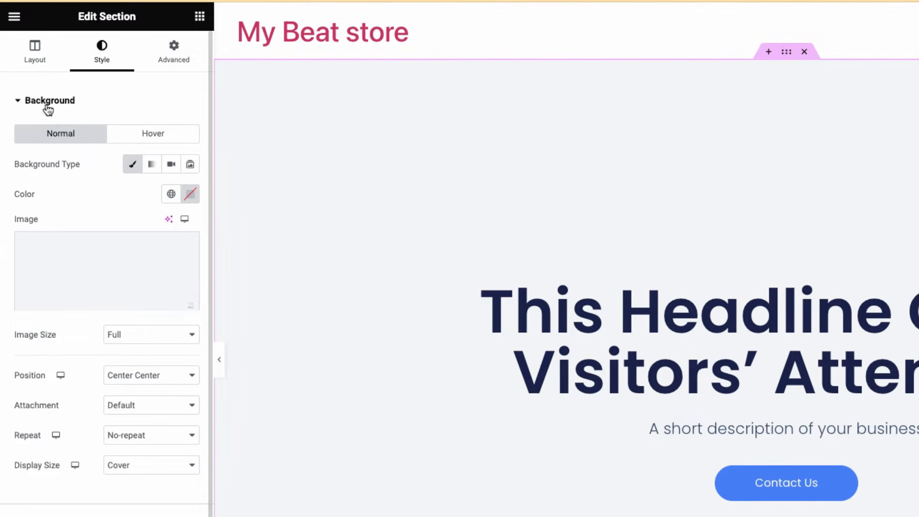
mouse_move(119, 265)
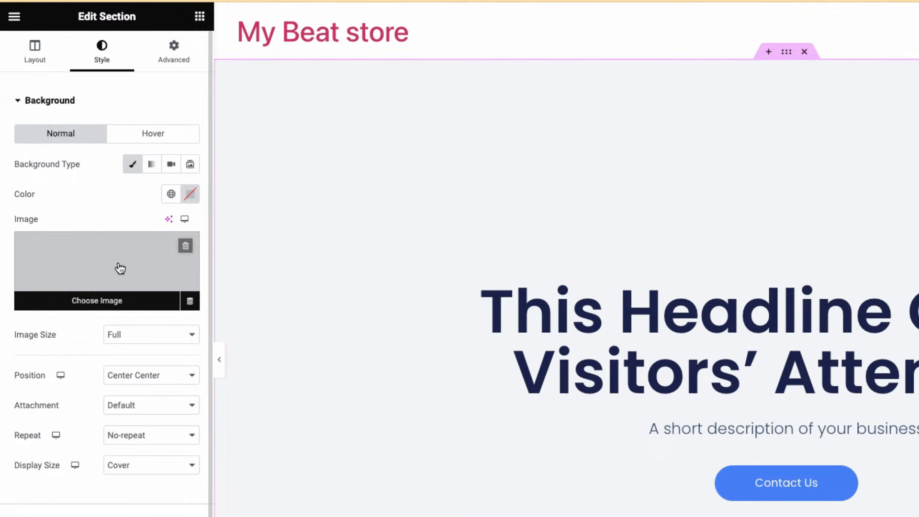
click(119, 268)
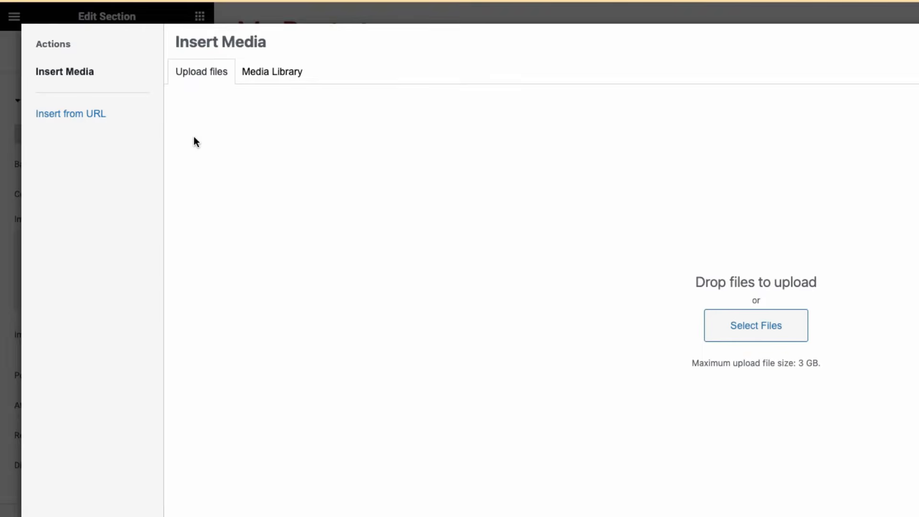
click(273, 83)
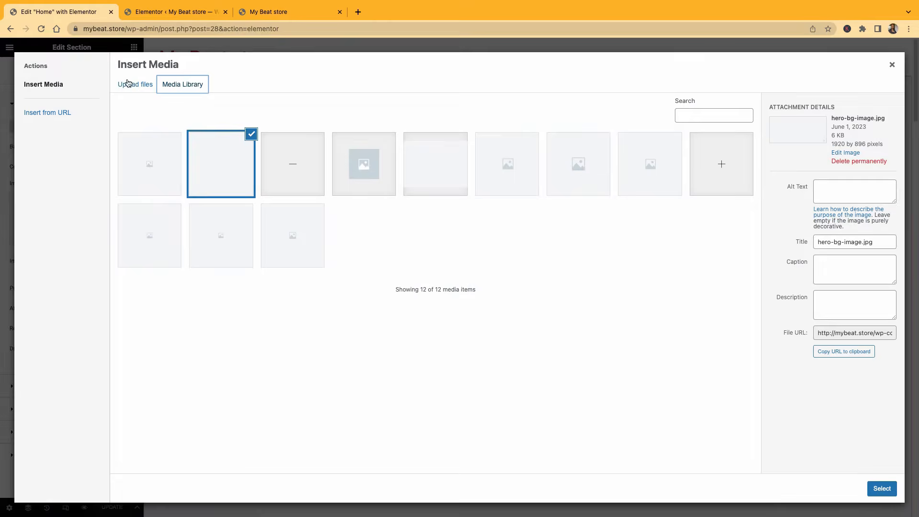
Upload DSC_0009-scaled.jpeg from Downloads, set it as the hero section's background image and review the result
click(129, 84)
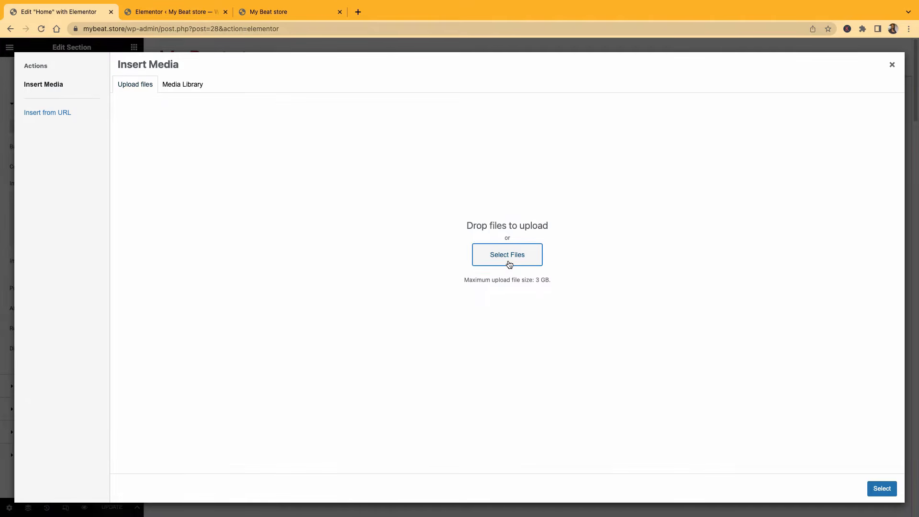
click(509, 264)
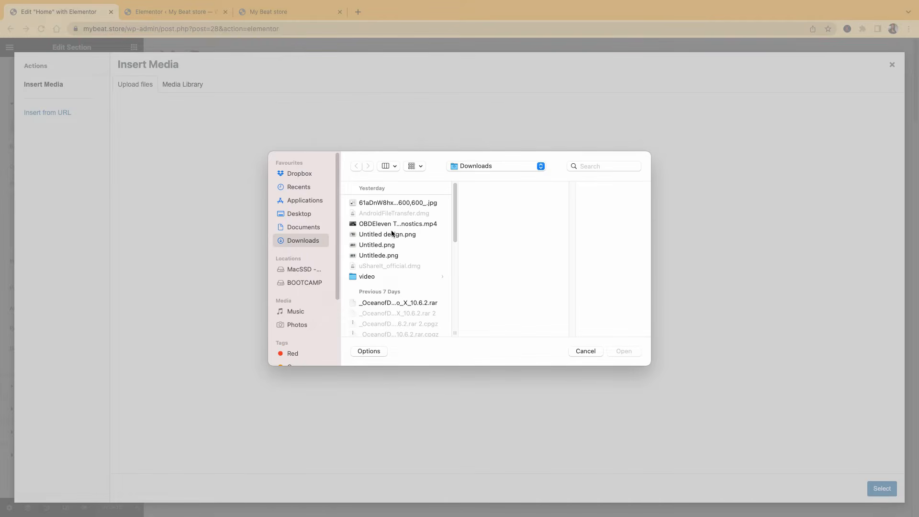
scroll(390, 243, down, 5)
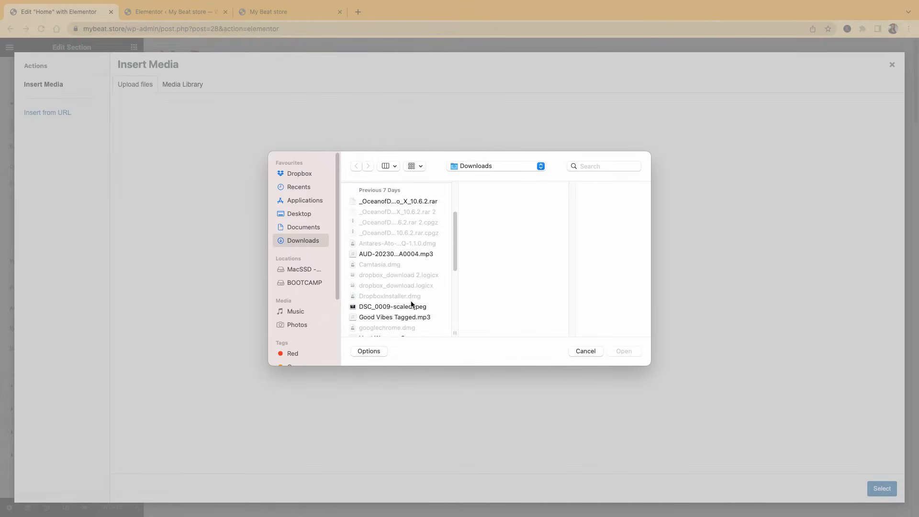
click(393, 307)
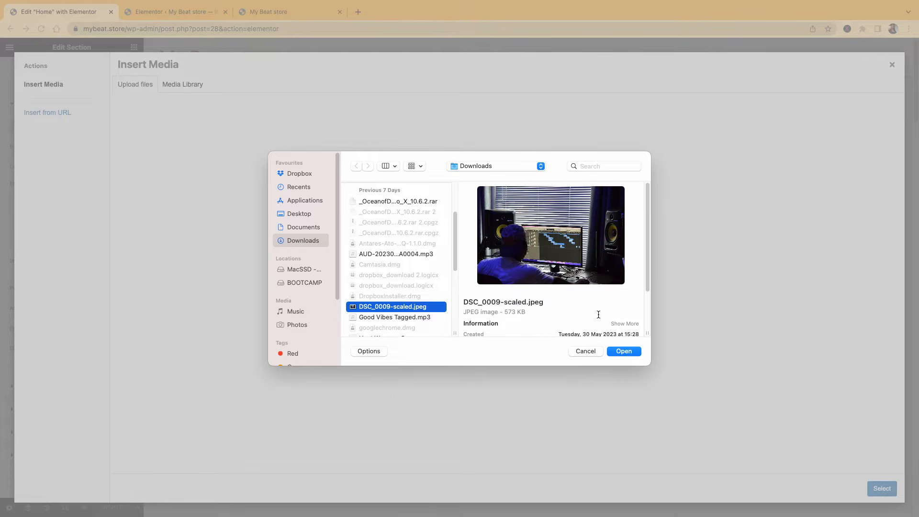
click(625, 353)
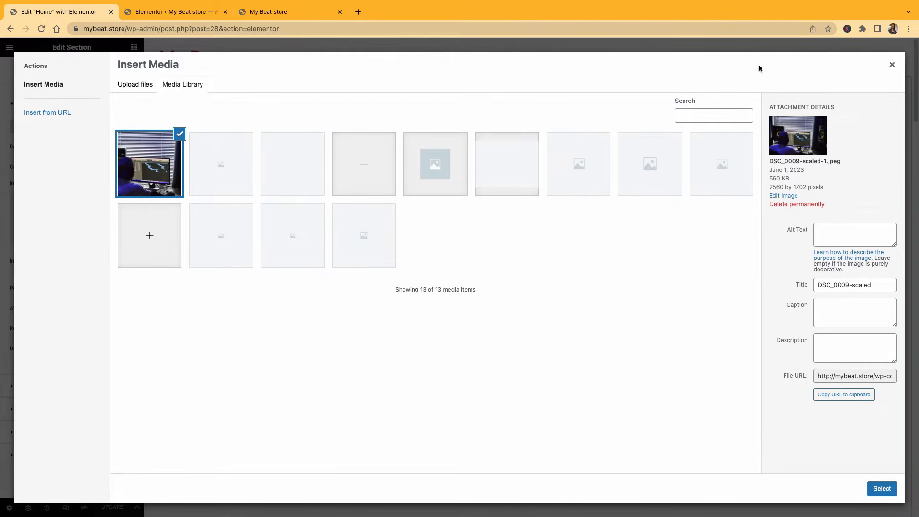
click(882, 488)
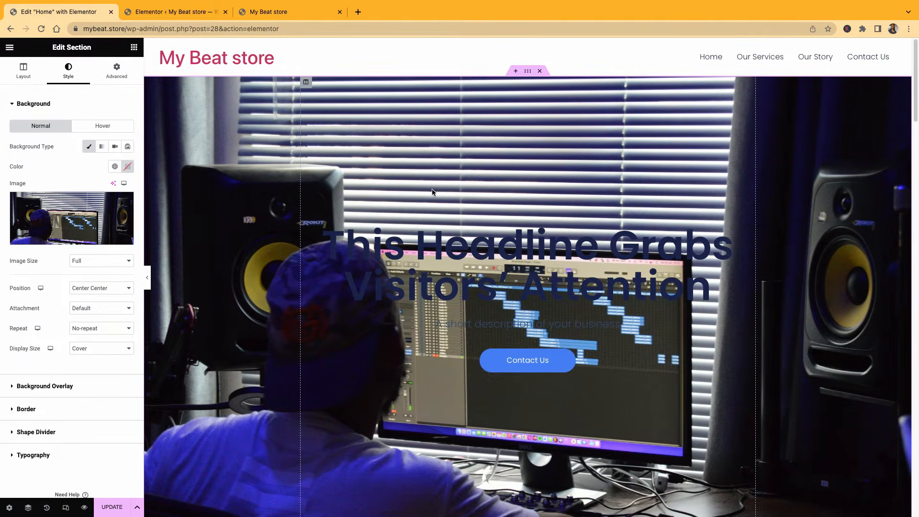
scroll(223, 318, down, 5)
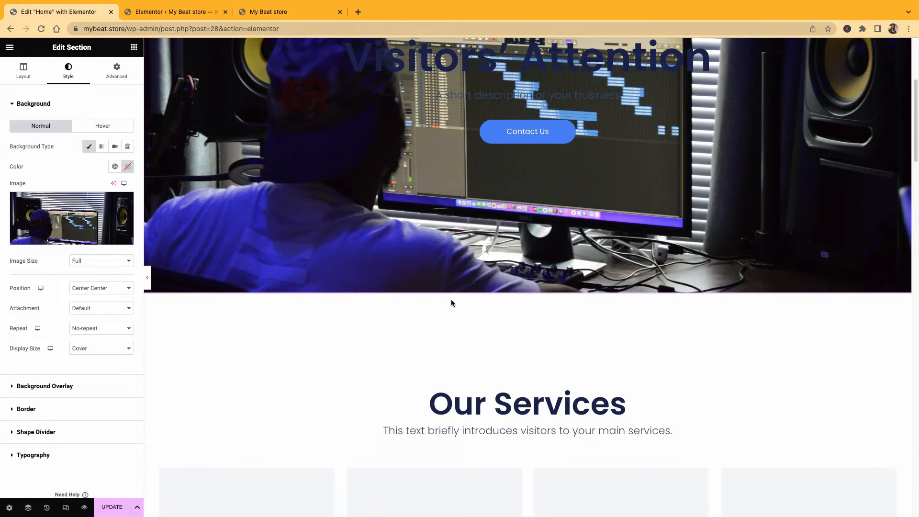
scroll(451, 300, up, 5)
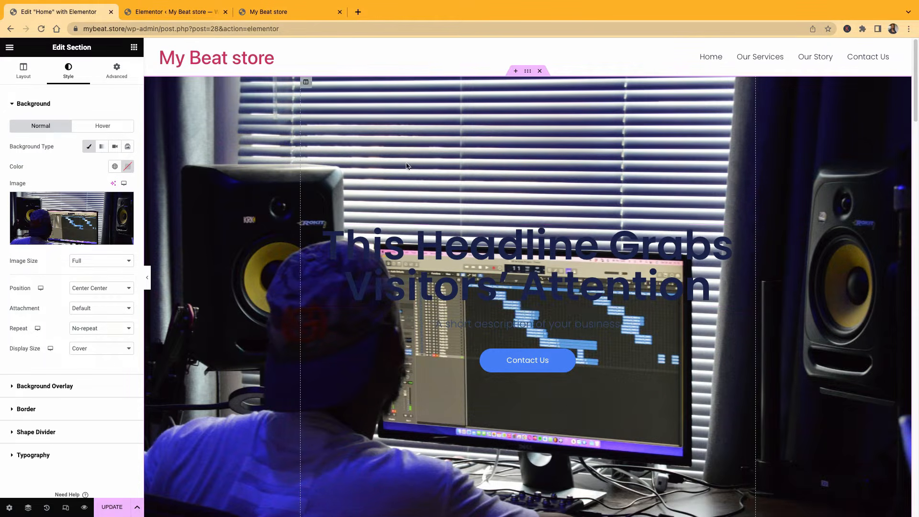
Add a classic background overlay to the hero section and open its custom colour for editing
click(32, 105)
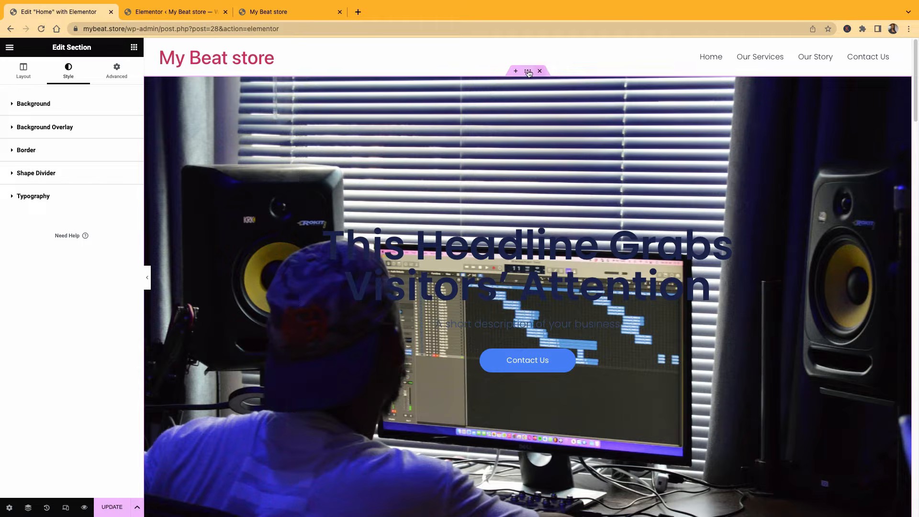
click(40, 131)
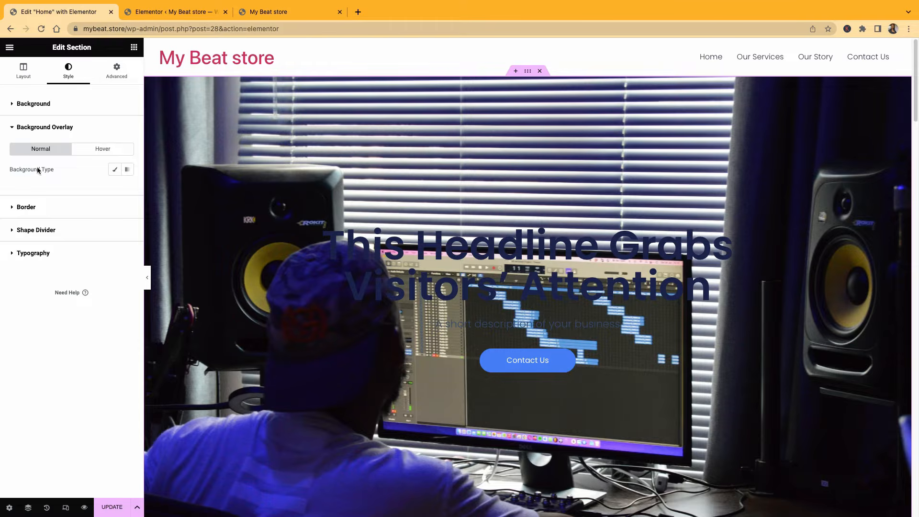
click(115, 171)
click(117, 191)
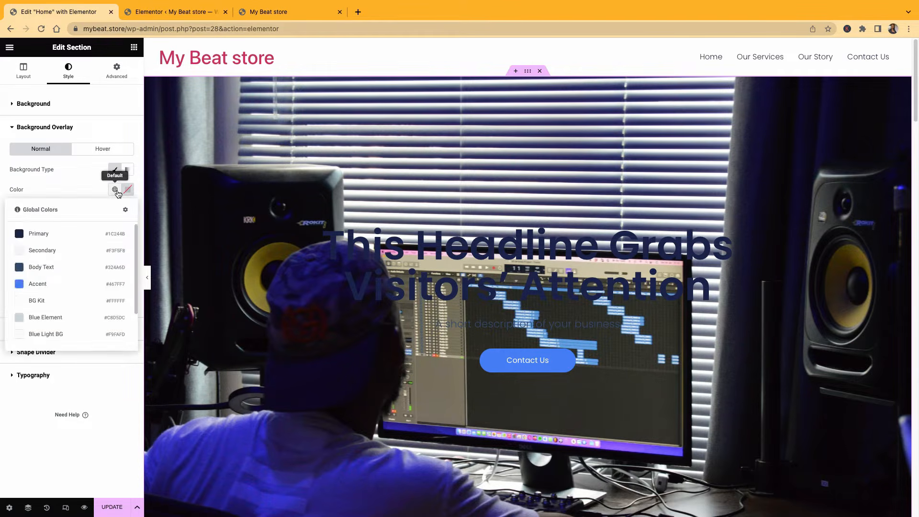
click(92, 186)
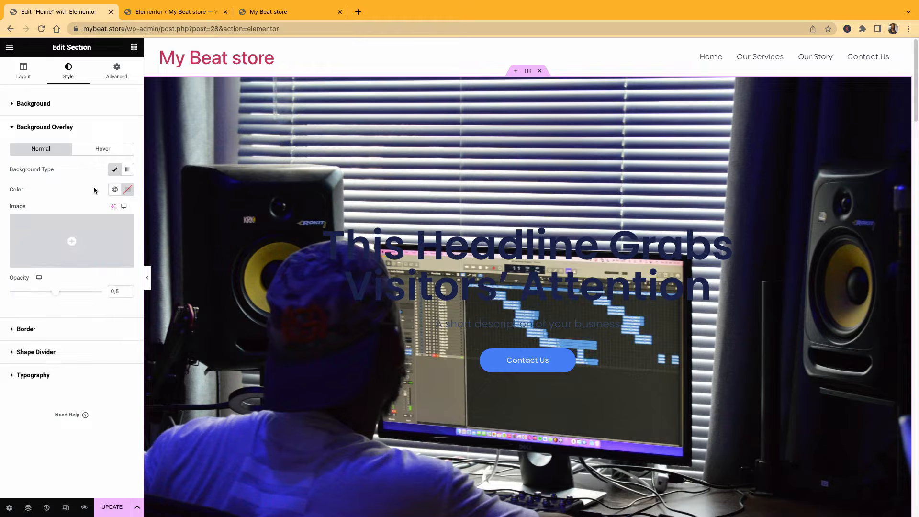
click(128, 190)
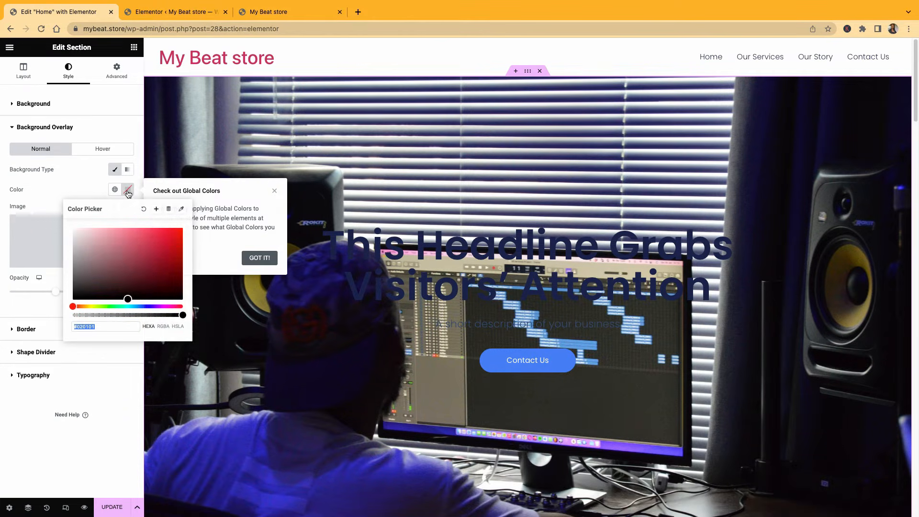
Try green and blue shades for the hero section's background overlay, ending on bright blue #00A5FF
click(113, 260)
drag(112, 260, 115, 306)
click(119, 250)
drag(134, 250, 183, 228)
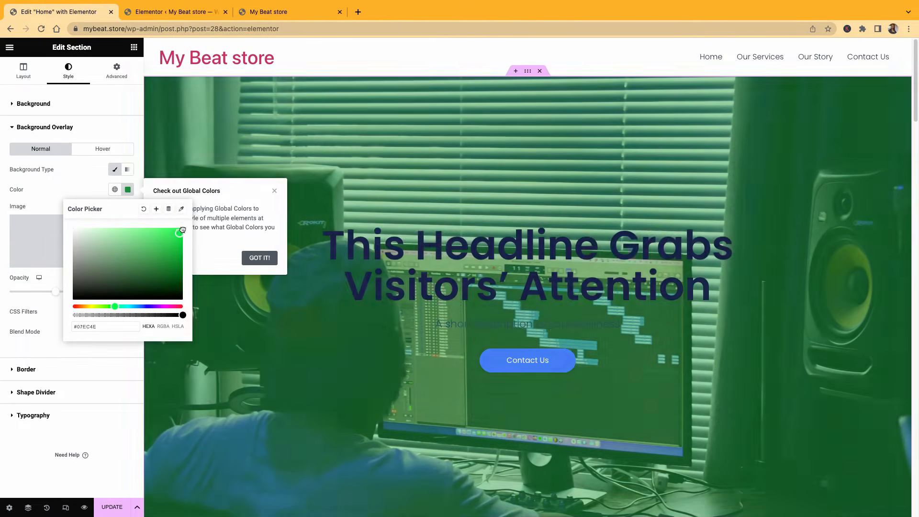
drag(118, 307, 132, 306)
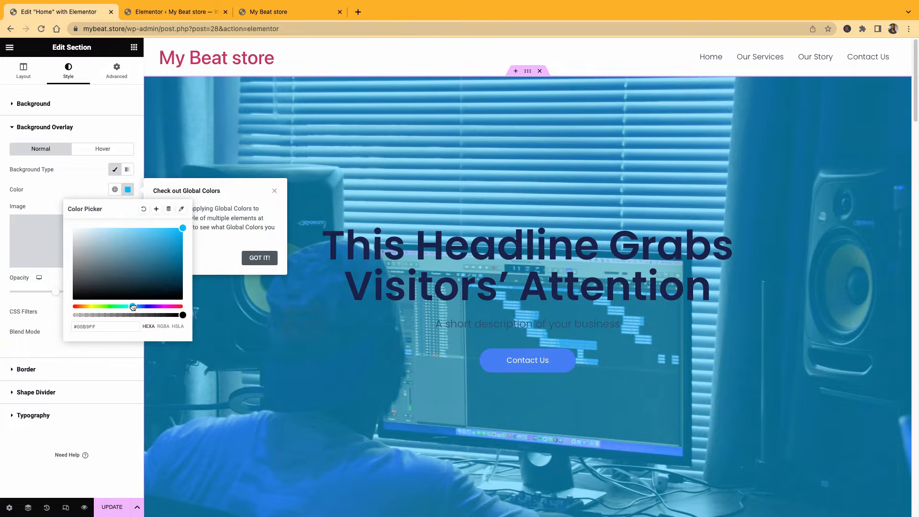
mouse_move(133, 307)
mouse_down()
mouse_move(159, 306)
mouse_move(134, 309)
mouse_up()
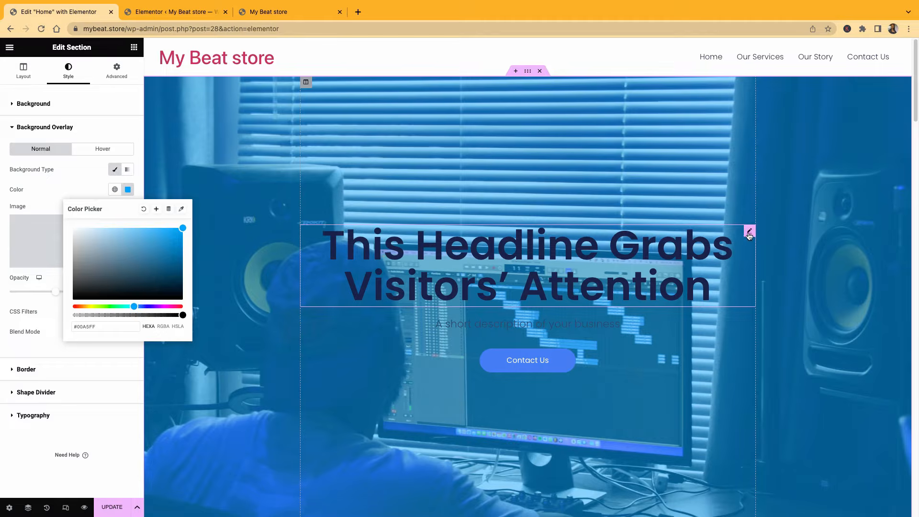
Change the hero section's background overlay colour to purple #8C338F
click(750, 233)
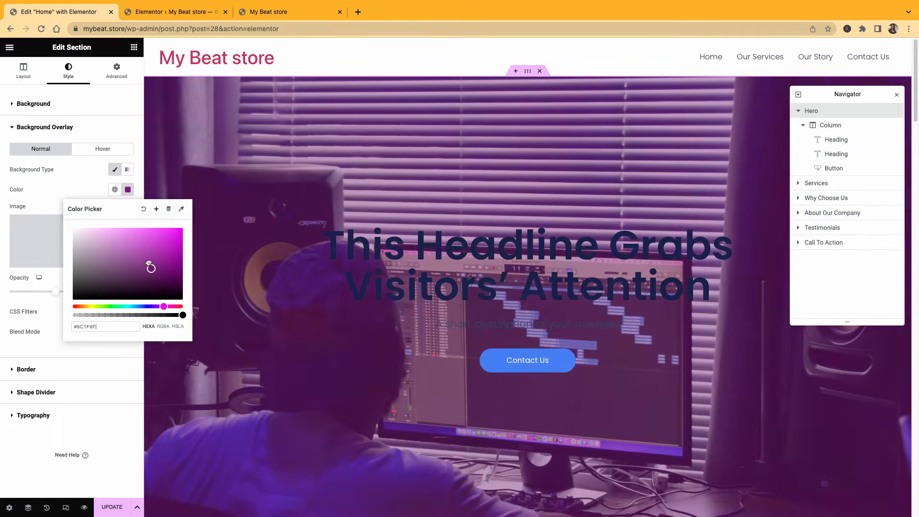
drag(148, 262, 144, 259)
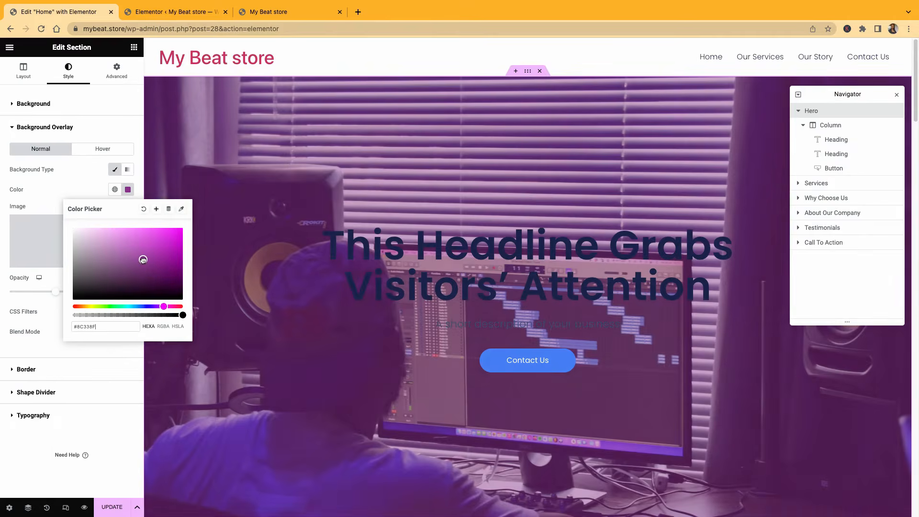
click(88, 177)
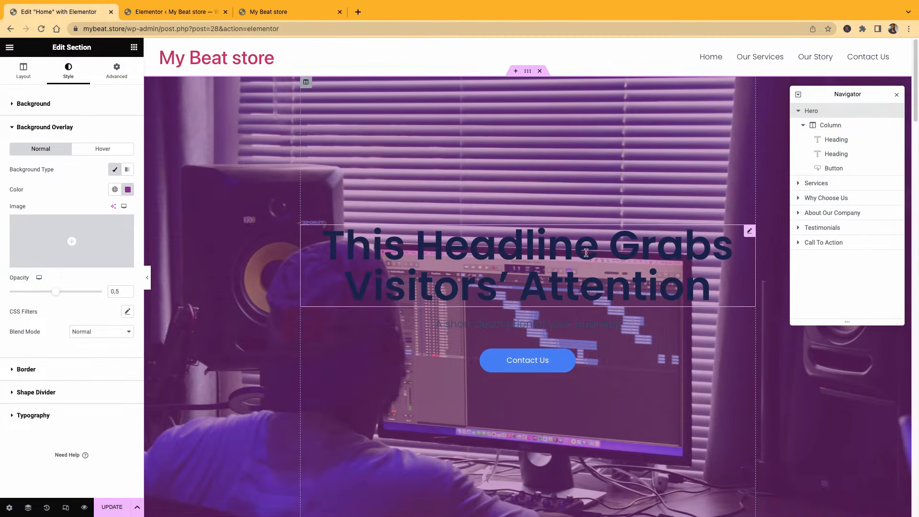
Set the text colour of the main hero headline to the Secondary global colour
click(749, 233)
click(115, 126)
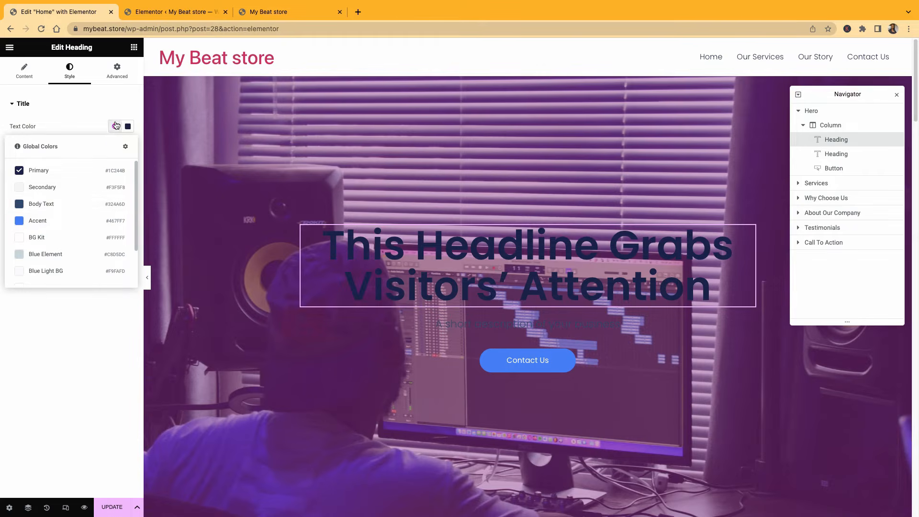
click(47, 185)
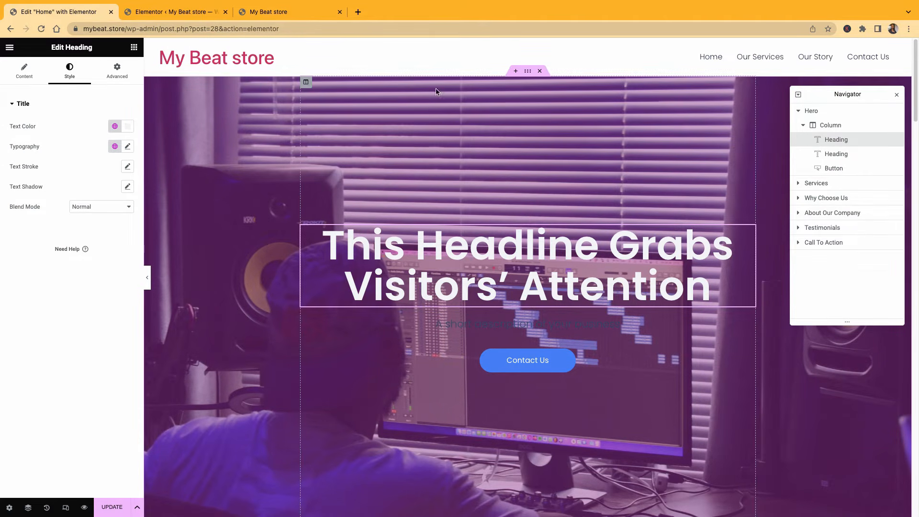
Raise the opacity of the hero section's background overlay to 0.87
click(527, 71)
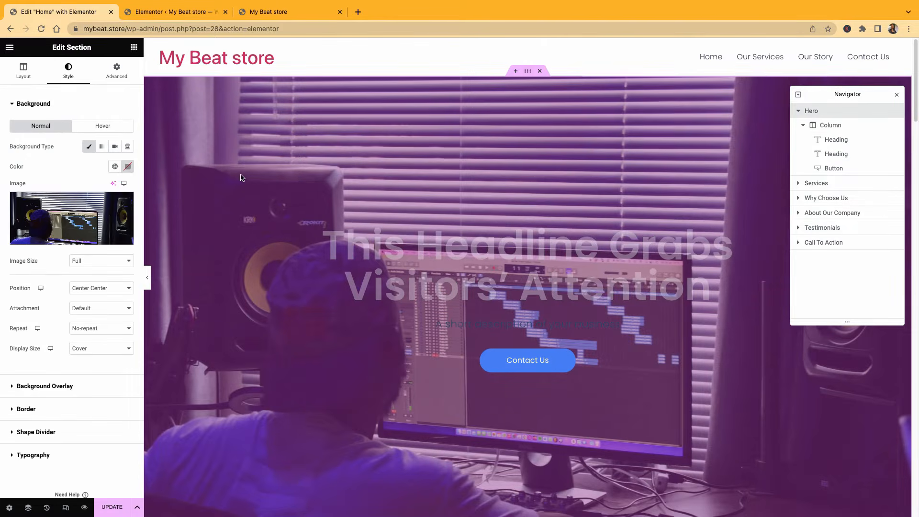
click(57, 386)
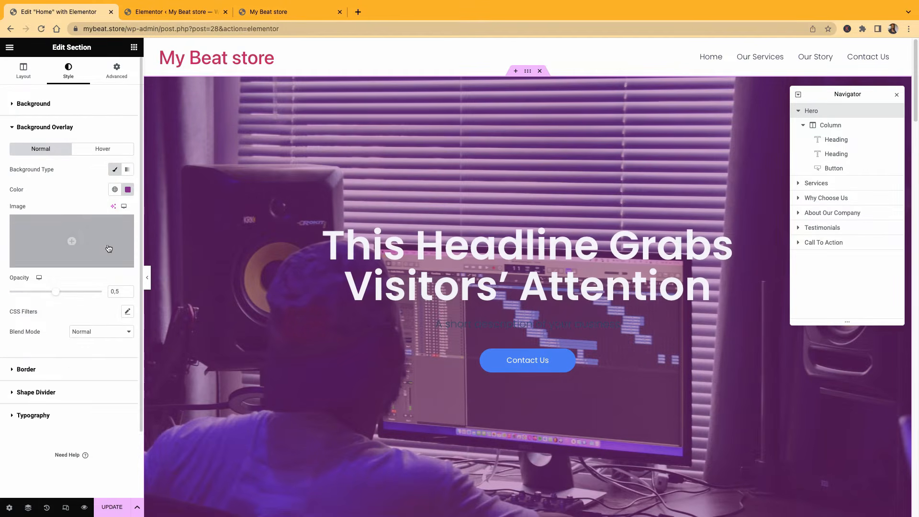
click(128, 190)
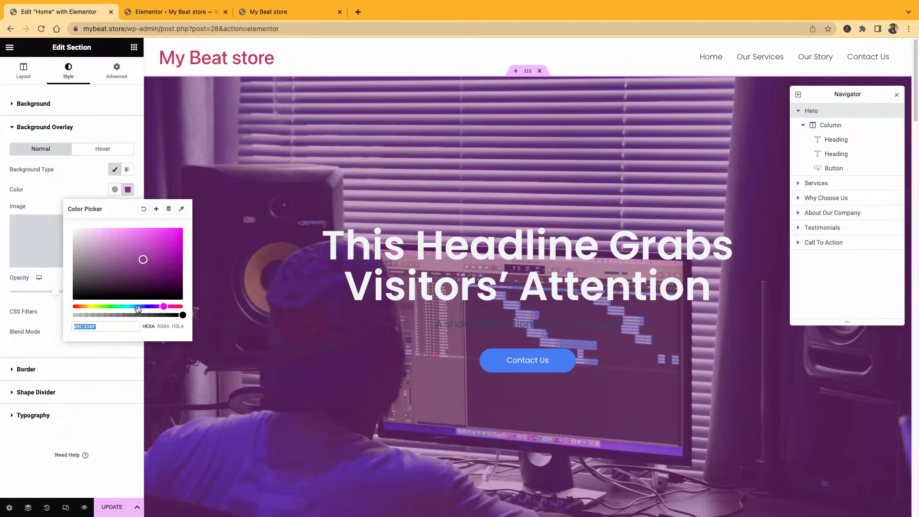
drag(56, 292, 89, 293)
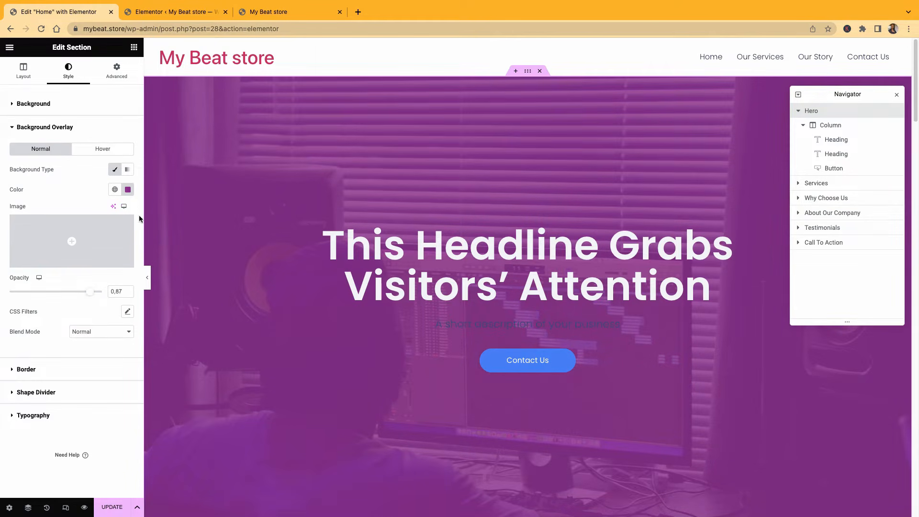
Change the hero section's background overlay colour to dark slate blue #42495F
click(128, 190)
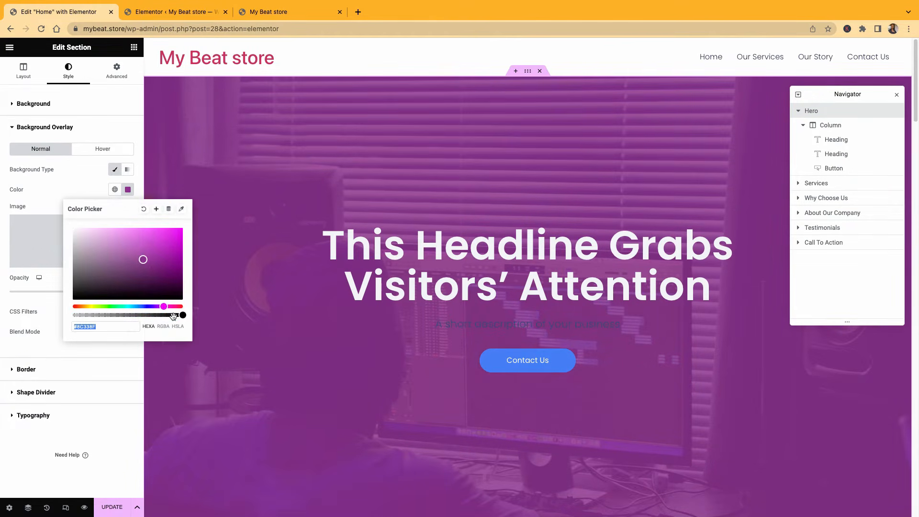
drag(177, 316, 142, 306)
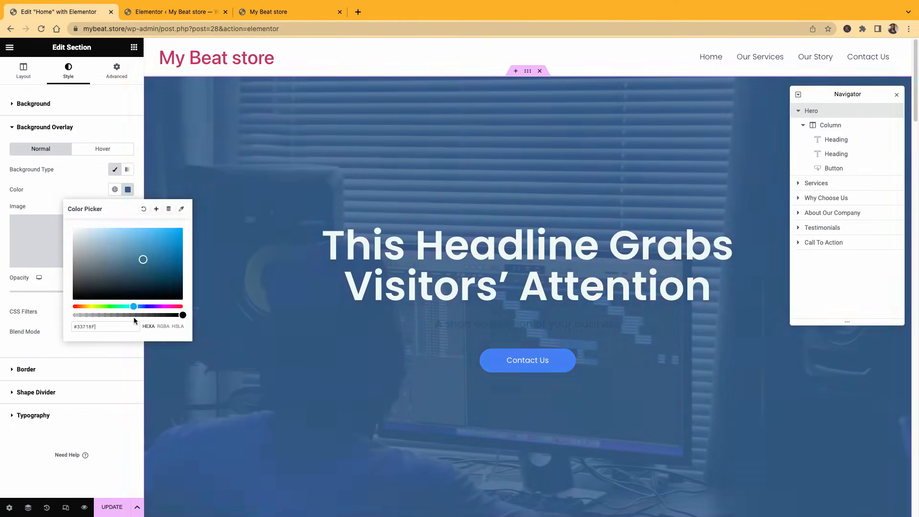
click(99, 273)
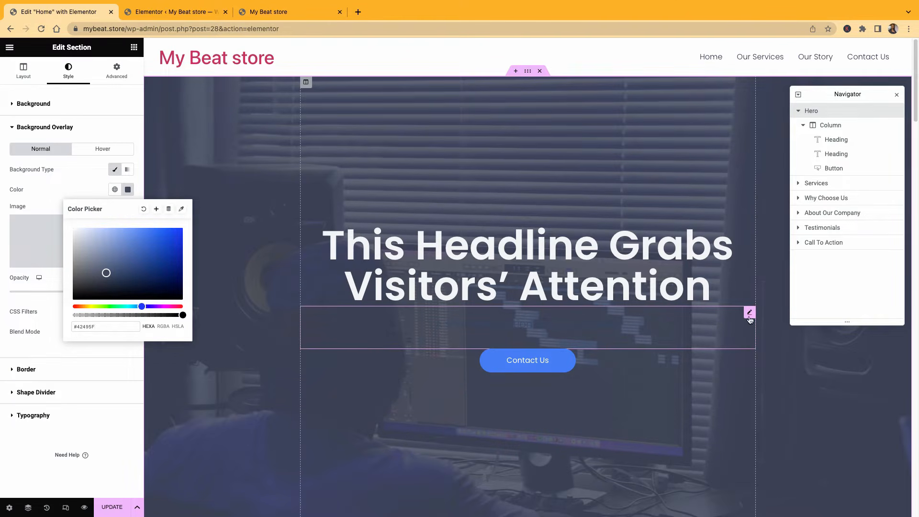
Set the text colour of the short description heading below the hero headline to yellow #F0E400
click(751, 315)
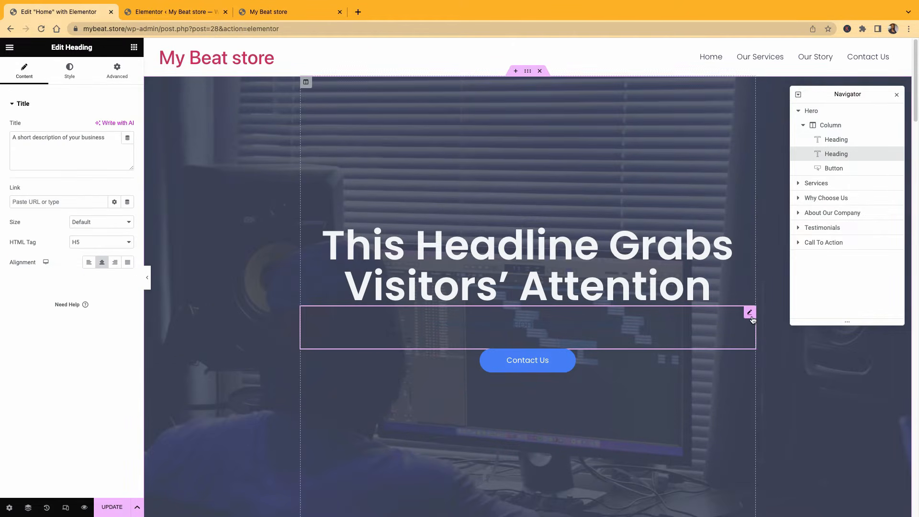
click(69, 78)
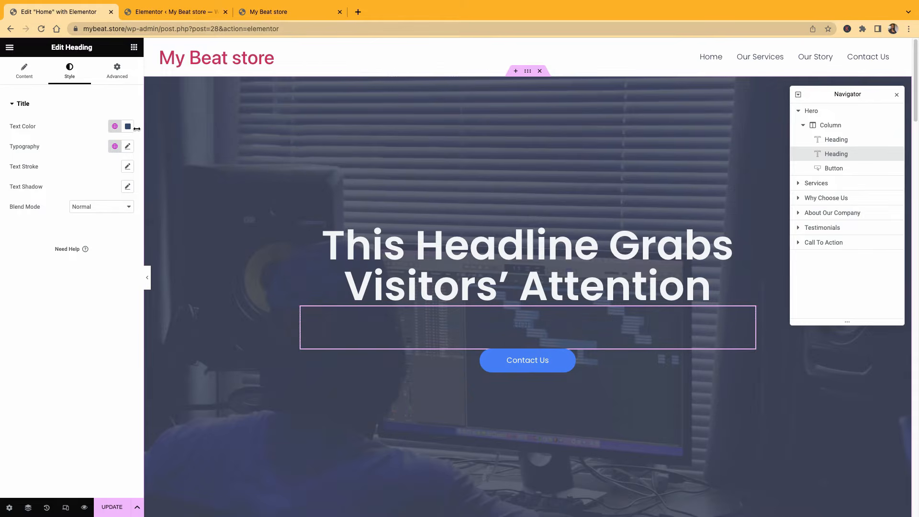
click(114, 126)
click(118, 111)
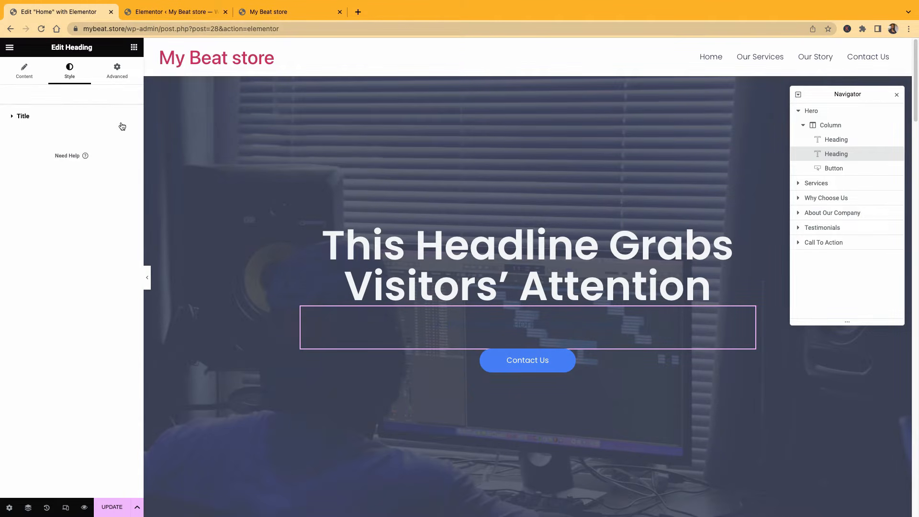
click(41, 120)
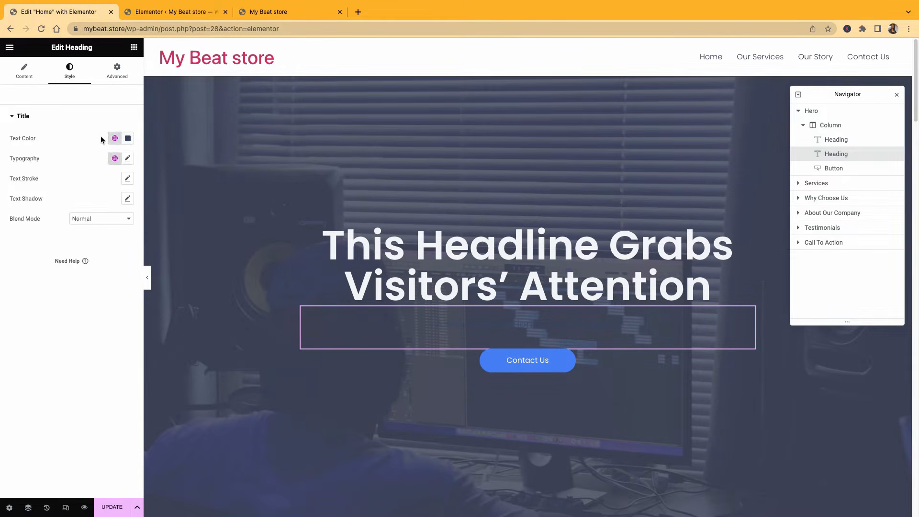
click(128, 138)
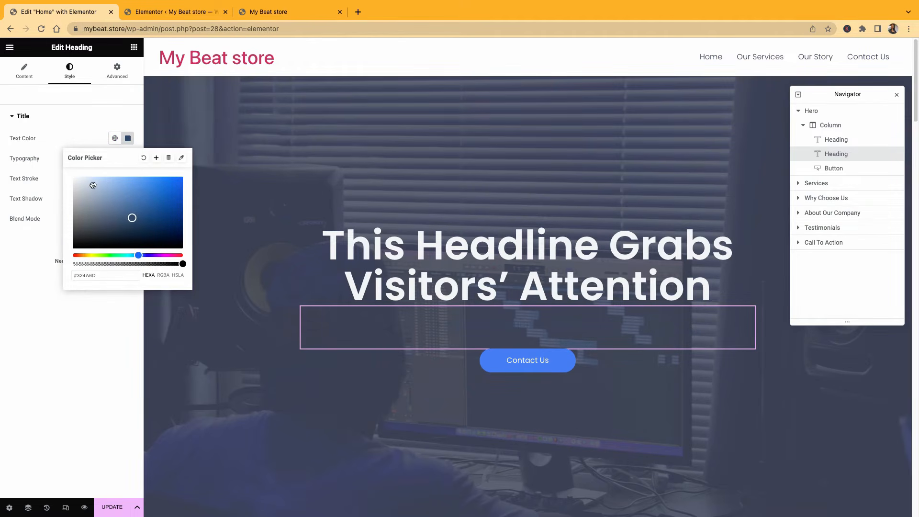
drag(93, 185, 185, 255)
drag(181, 199, 186, 181)
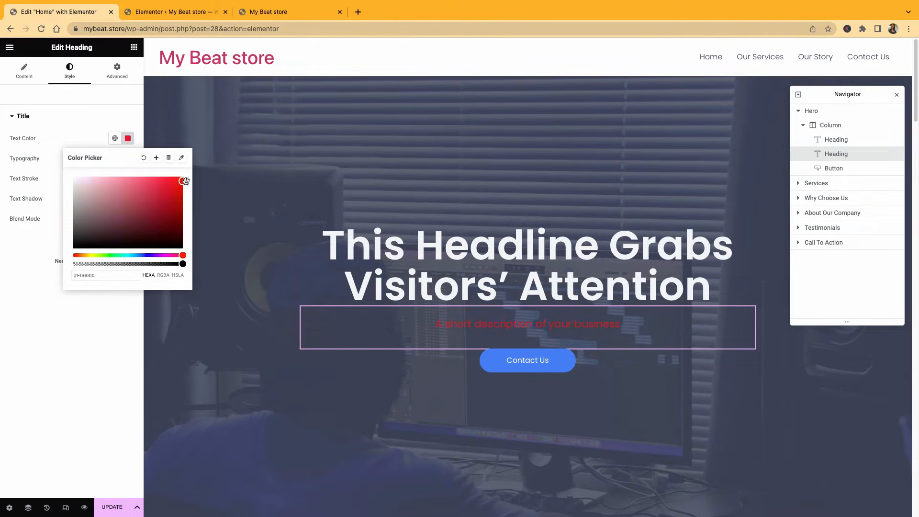
drag(183, 255, 90, 265)
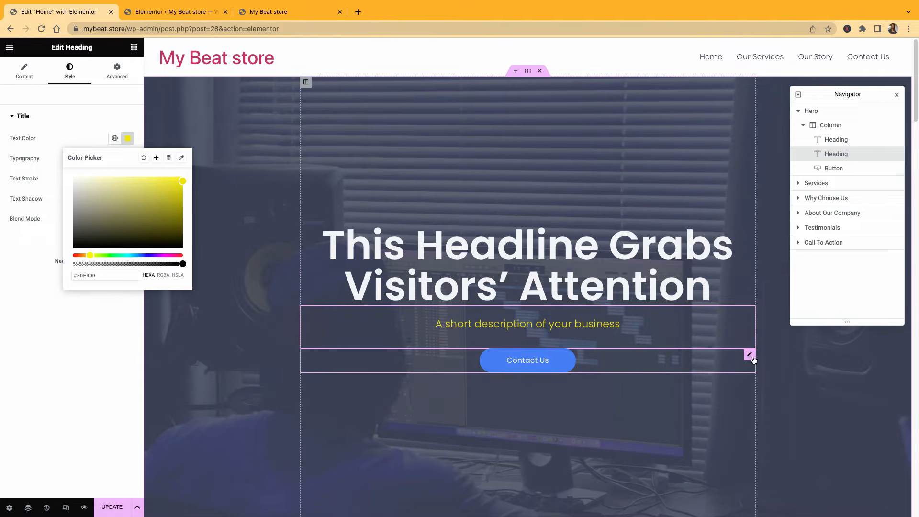
Copy the hex code of the description heading's yellow text colour
click(108, 275)
right_click(89, 275)
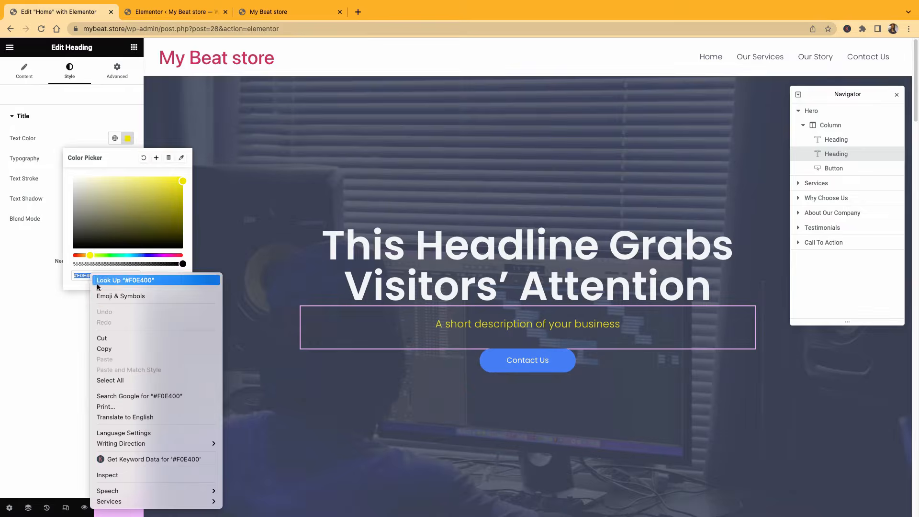
click(110, 348)
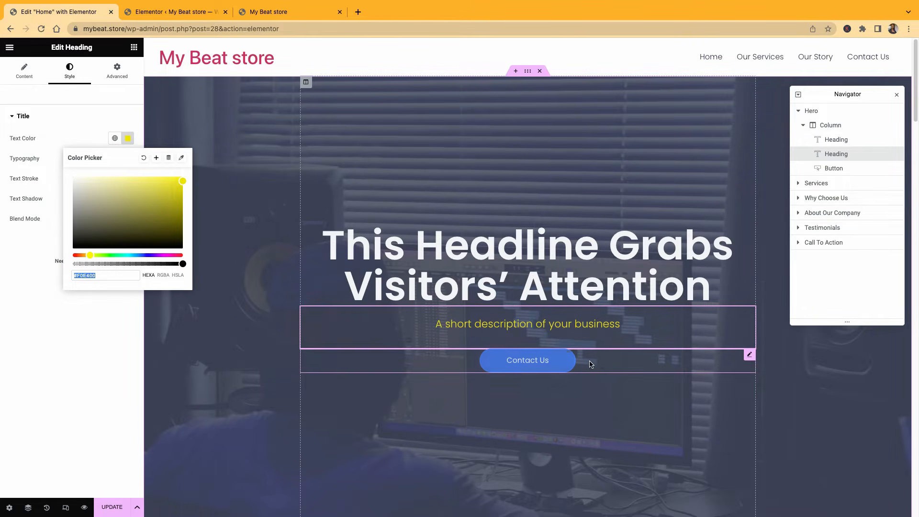
Paste the copied yellow as the Contact Us button's background colour and shift its hue to amber #F0B200
click(749, 355)
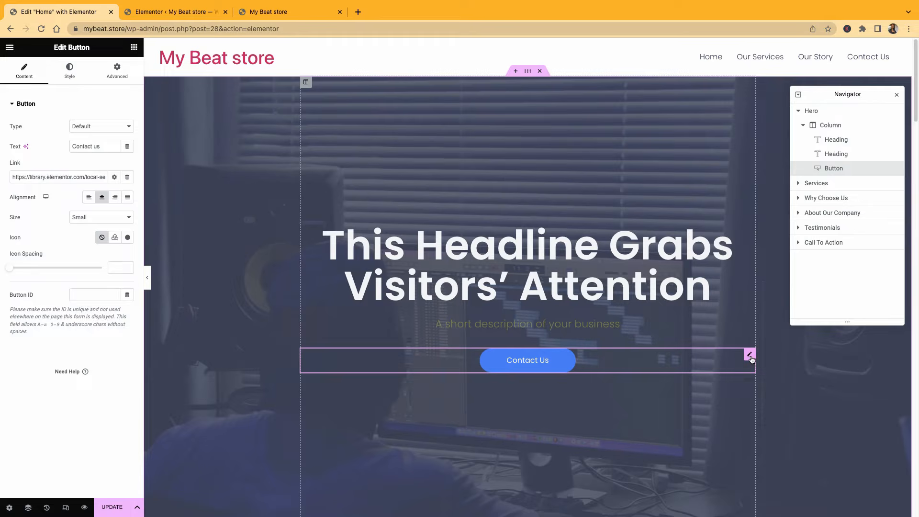
click(88, 70)
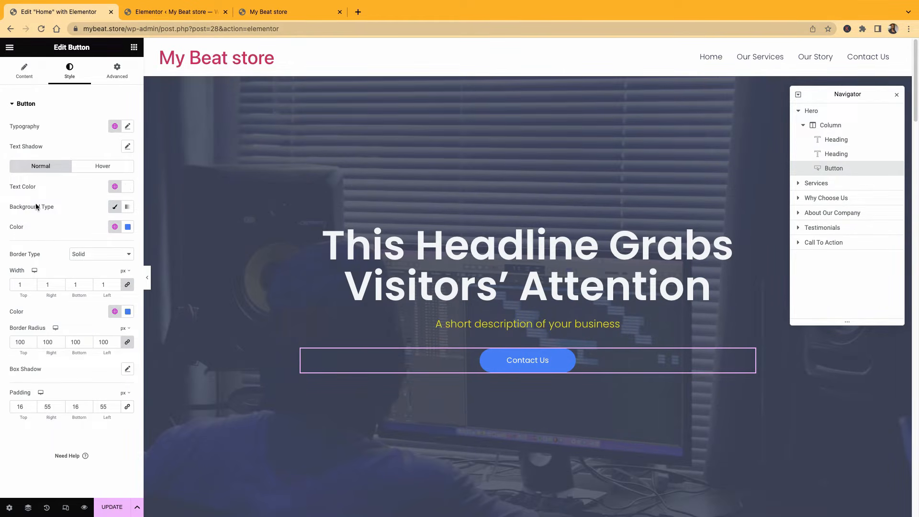
click(127, 229)
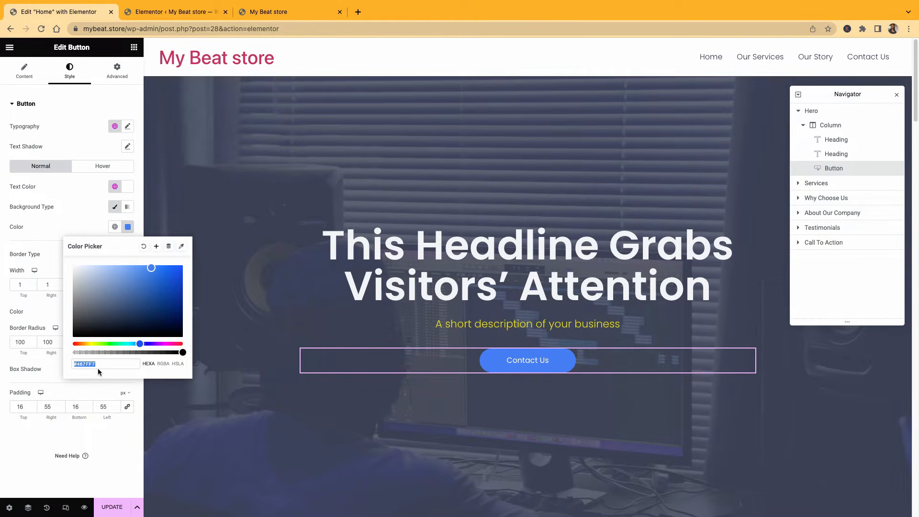
key(super+v)
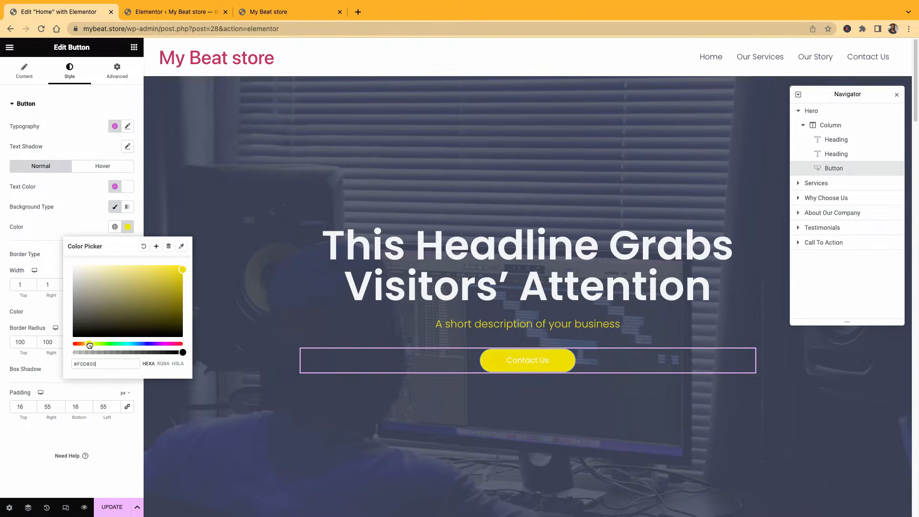
drag(90, 345, 88, 346)
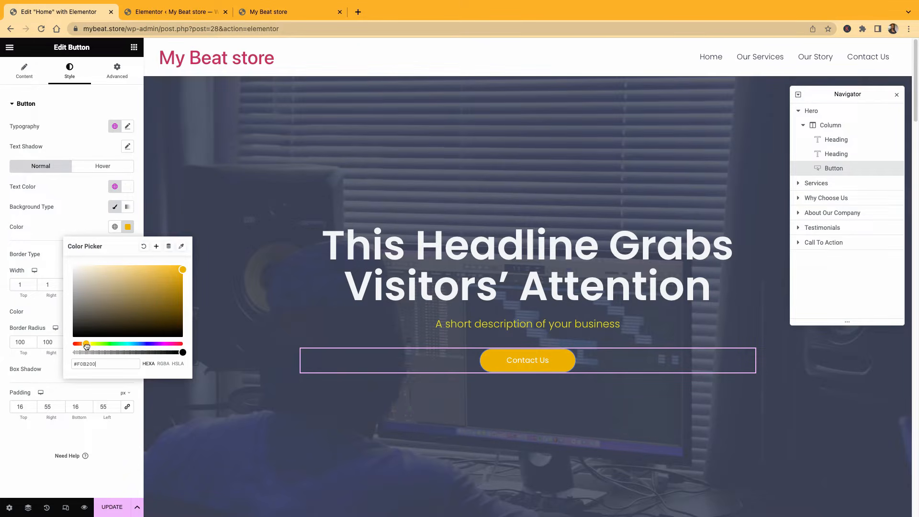
click(78, 216)
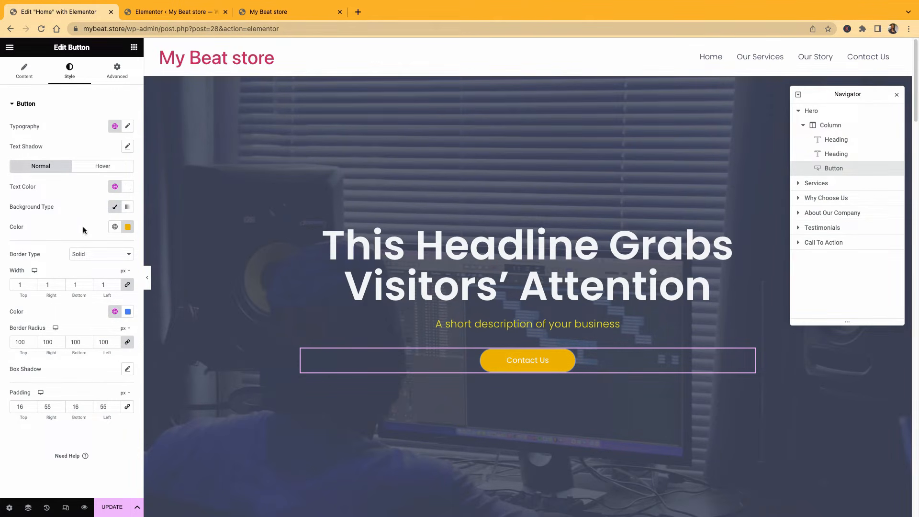
Set the Contact Us button's normal text colour to the Primary global colour
click(126, 190)
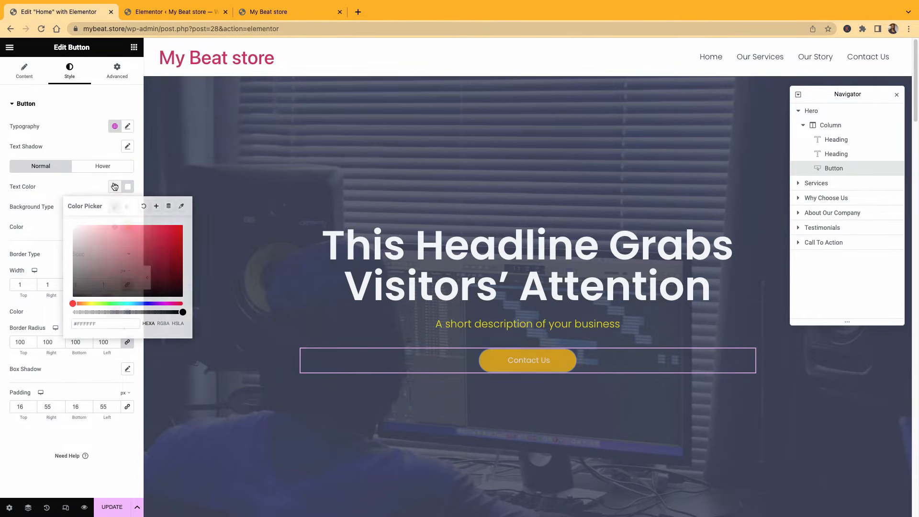
click(115, 187)
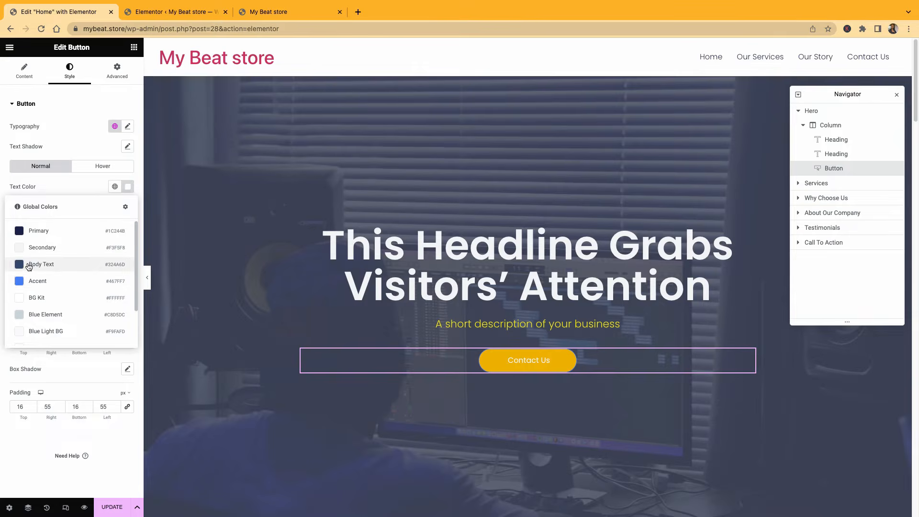
click(28, 232)
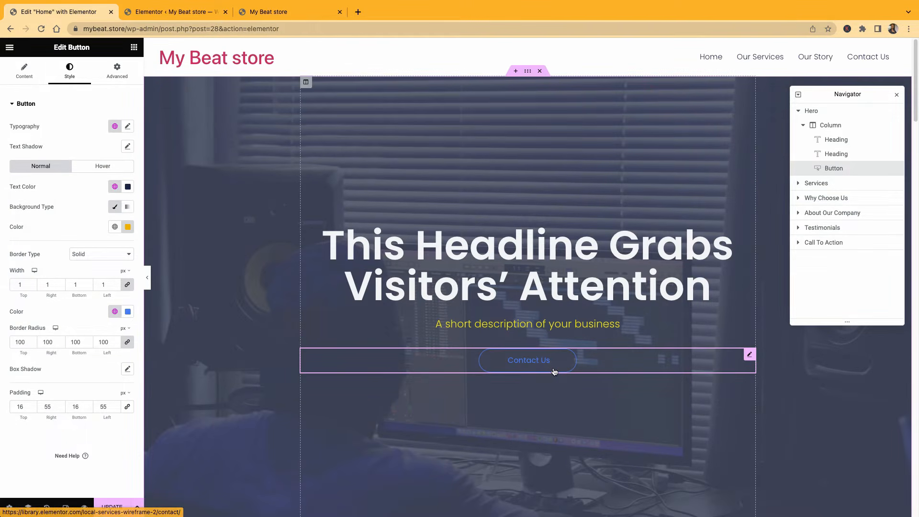
For the Contact Us button's hover state, set the text colour to white and the background to the Primary global colour
click(104, 169)
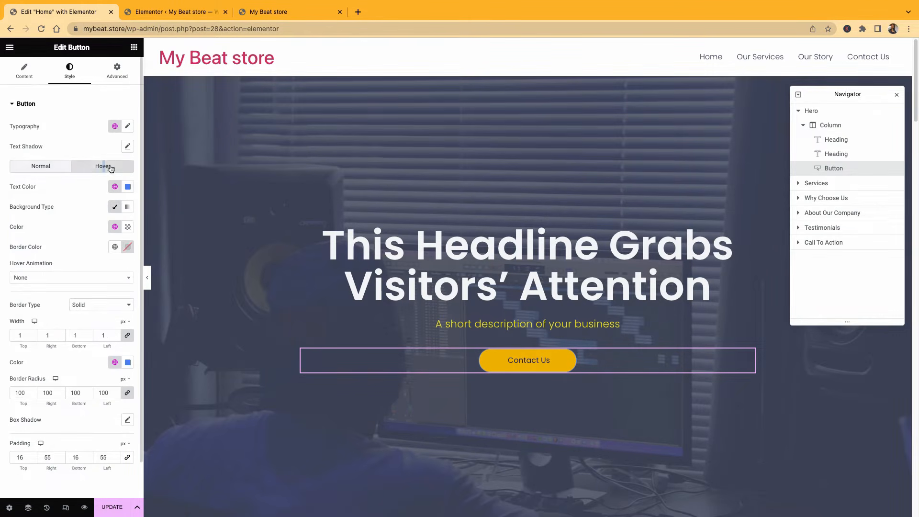
click(127, 187)
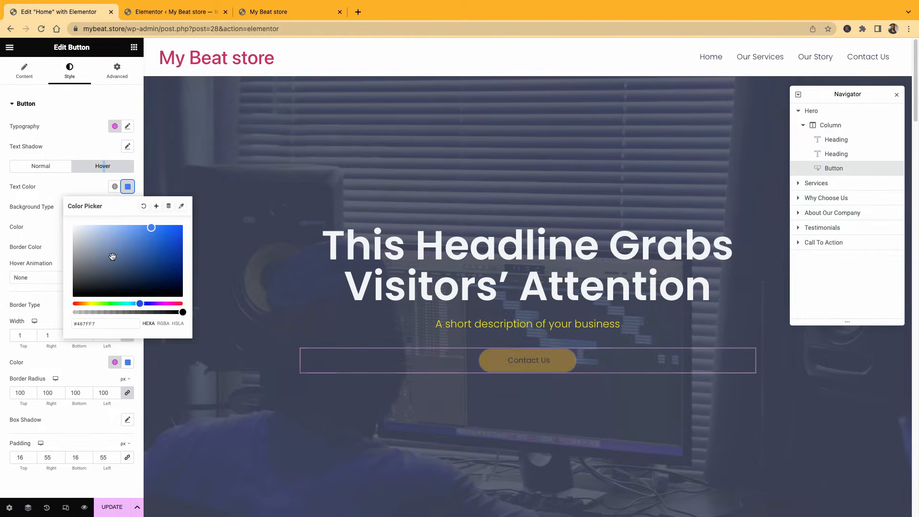
click(76, 189)
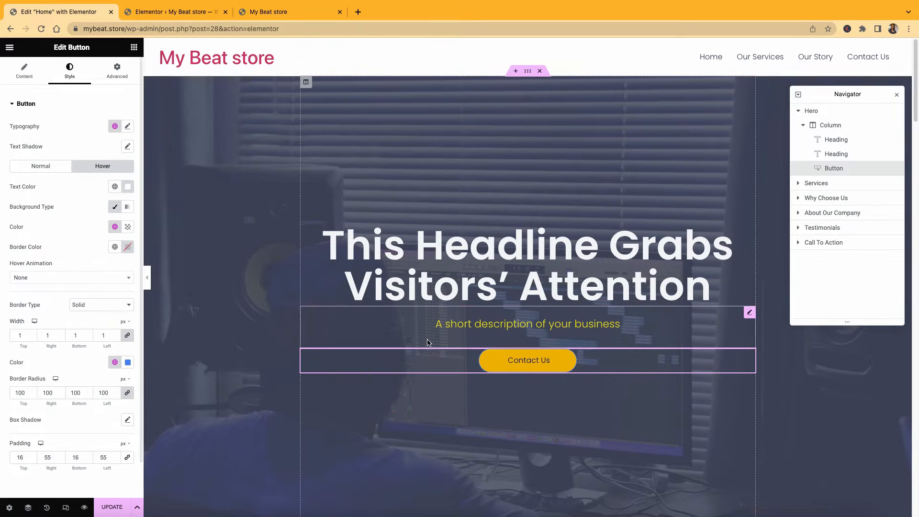
click(115, 227)
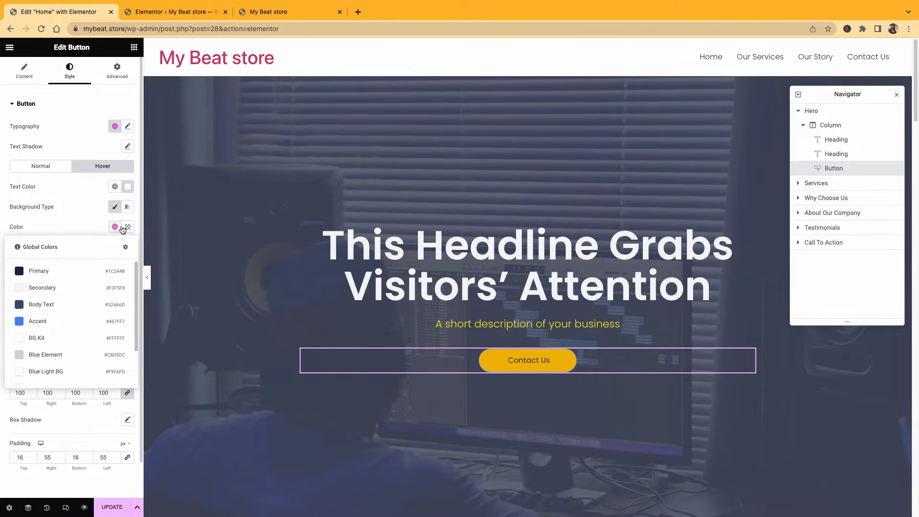
click(50, 272)
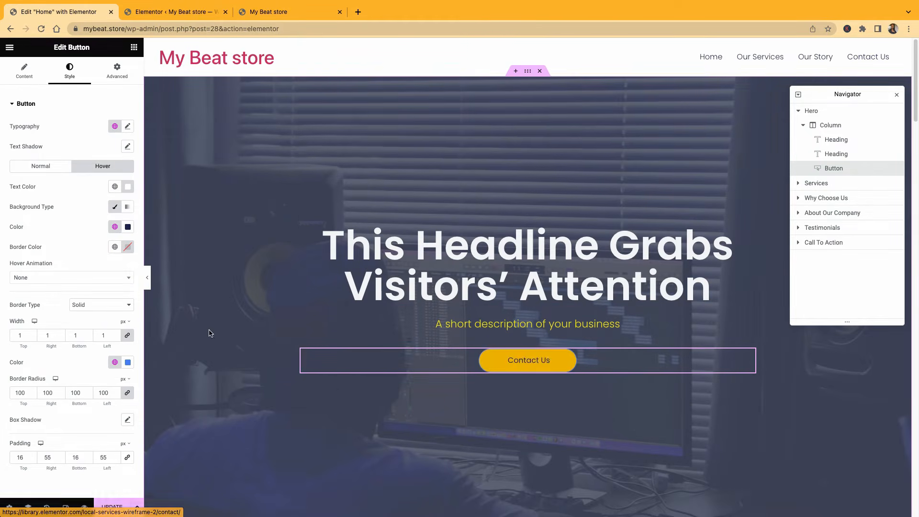
Try black as the Contact Us button's hover background colour, then set it to white #FFFFFF
click(128, 226)
drag(160, 314, 73, 337)
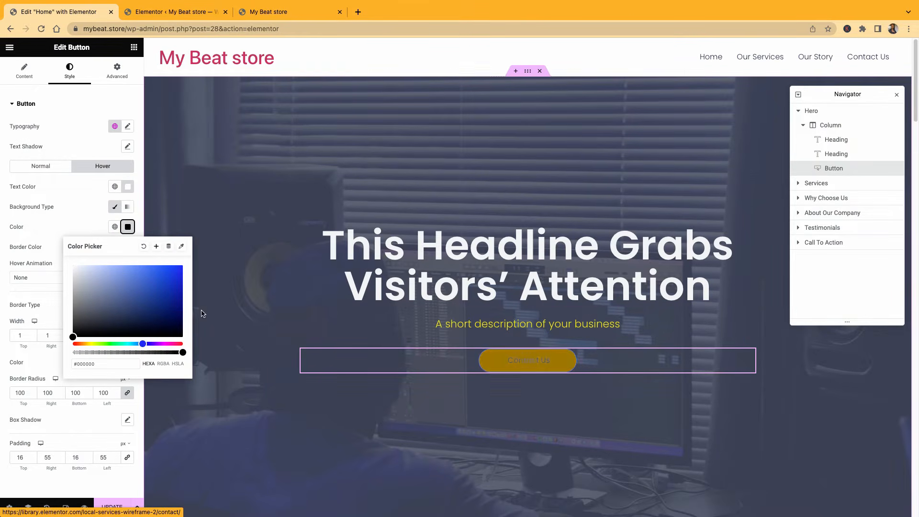
drag(100, 283, 73, 265)
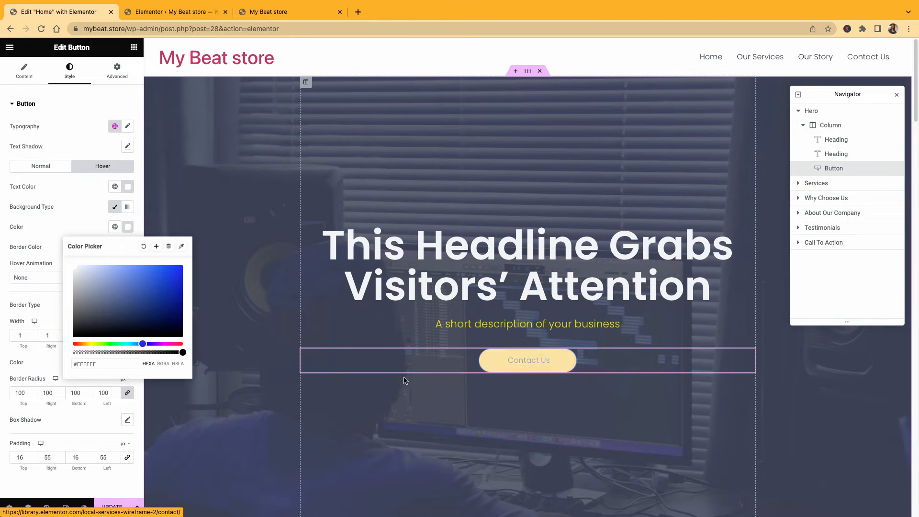
click(111, 233)
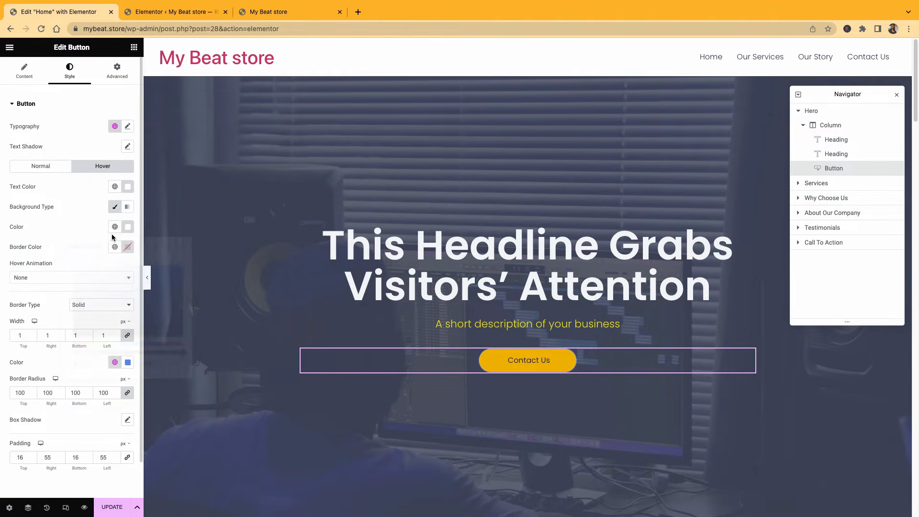
Set the Contact Us button's hover text colour to the dark navy global colour
click(115, 186)
click(29, 287)
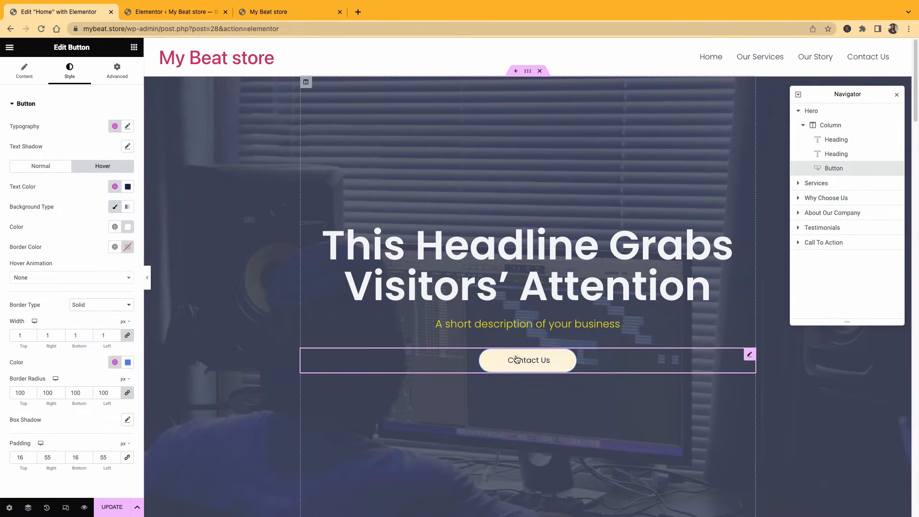
scroll(645, 414, down, 1)
scroll(646, 415, up, 1)
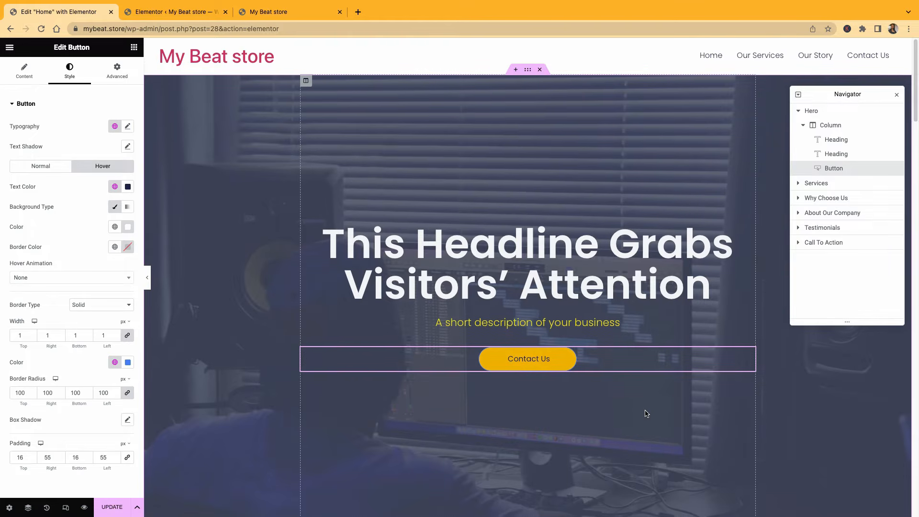
Replace the hero section's main headline text with "My beat store"
click(573, 253)
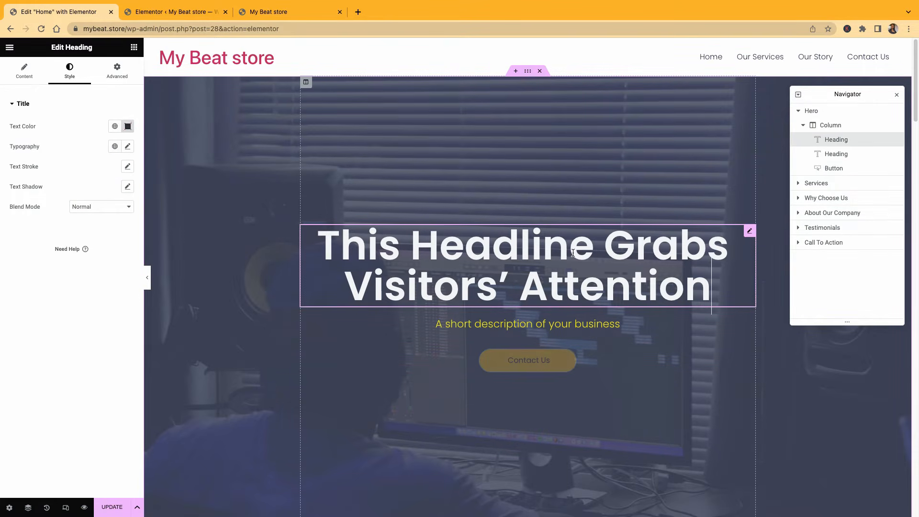
text(å)
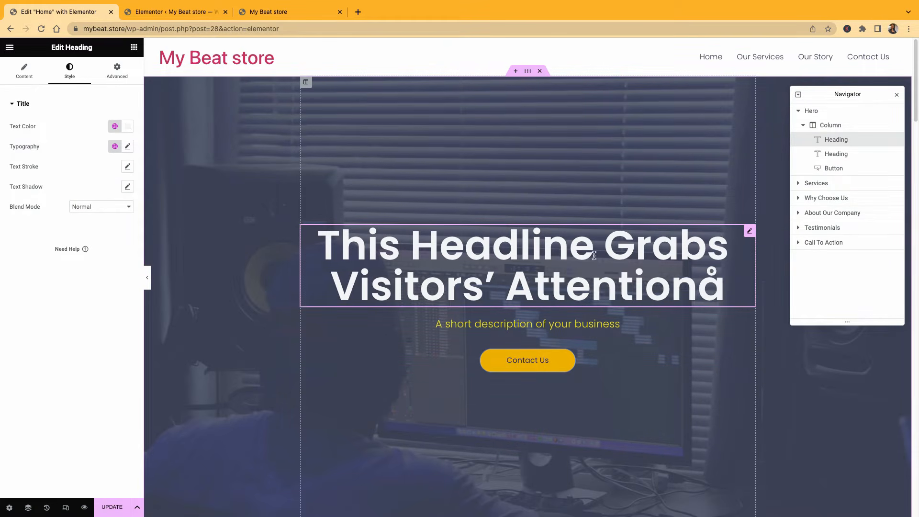
key(ctrl+a)
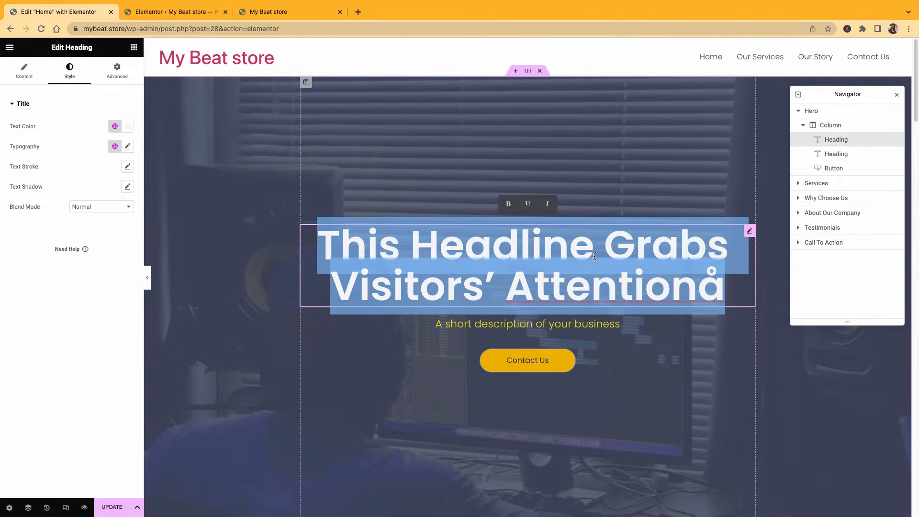
text(H)
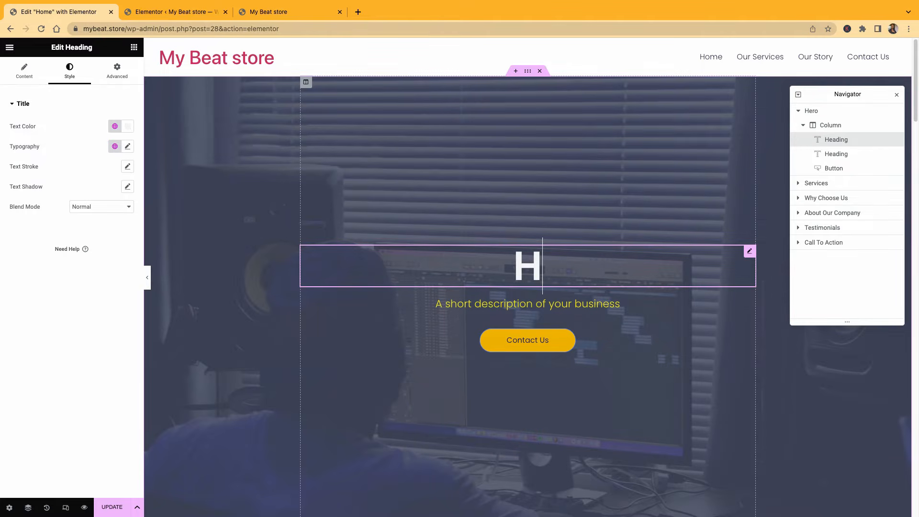
key(BackSpace)
text(mY bea)
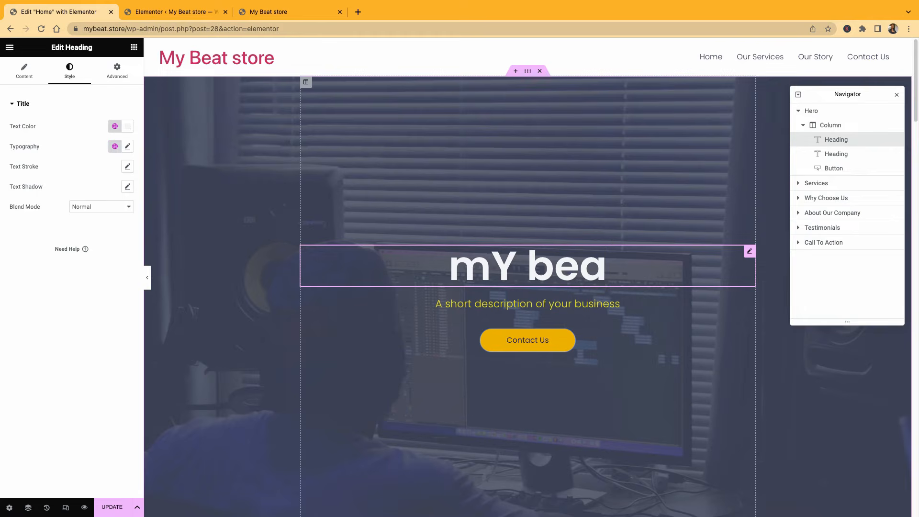
key(BackSpace)
key(BackSpace)
key(BackSpace)
key(BackSpace)
key(BackSpace)
key(BackSpace)
text(mY)
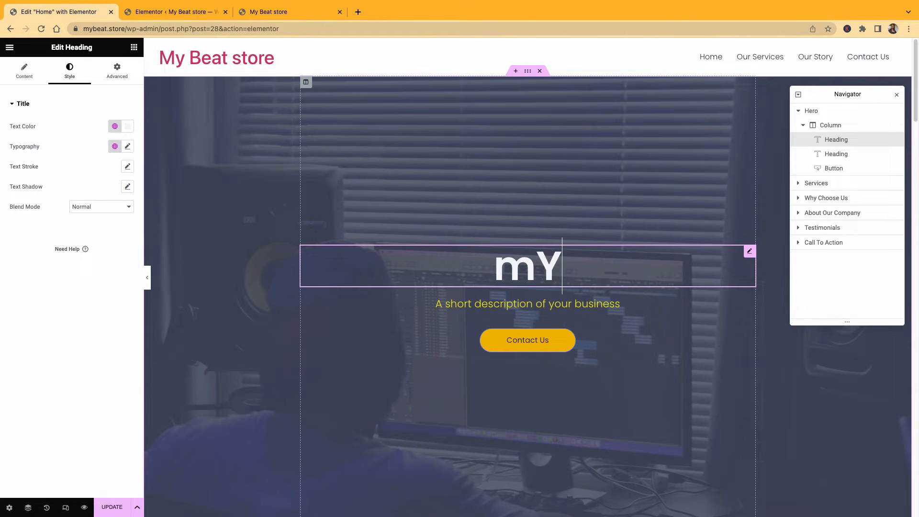
text( bv)
key(BackSpace)
key(BackSpace)
key(BackSpace)
key(BackSpace)
key(BackSpace)
text(m)
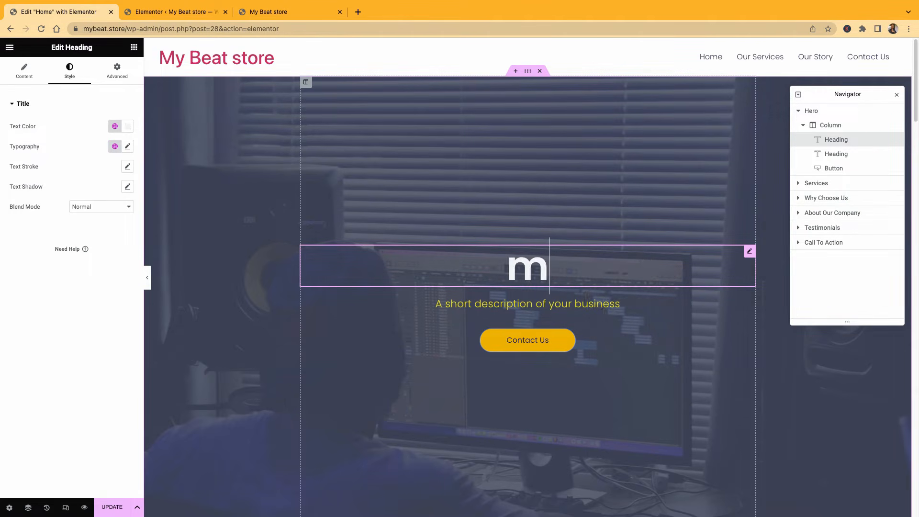
key(BackSpace)
text(m)
key(BackSpace)
text(My)
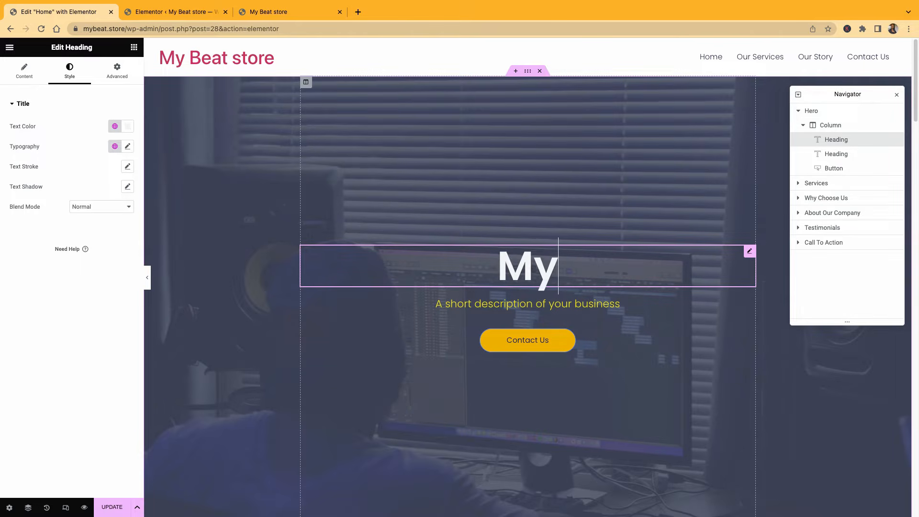
text( beat store)
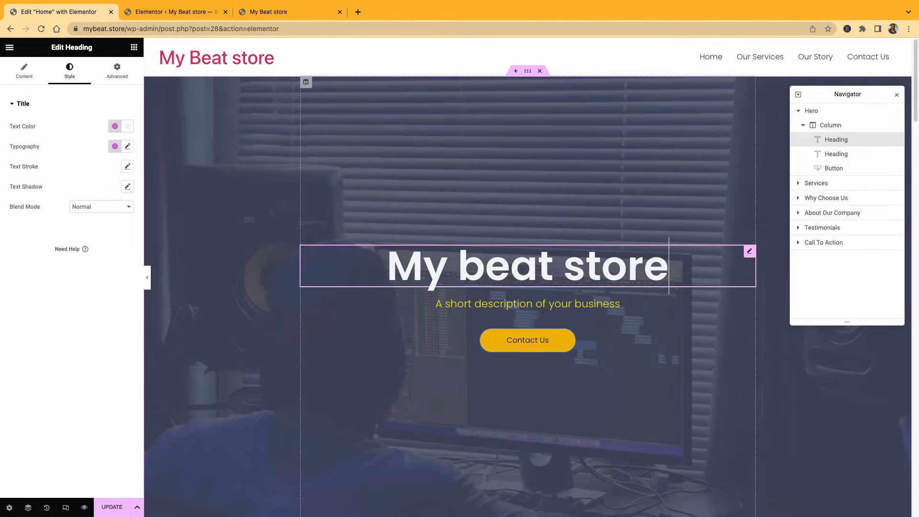
Replace the hero's short description text with "Hottest Beats in the indistry"
click(596, 305)
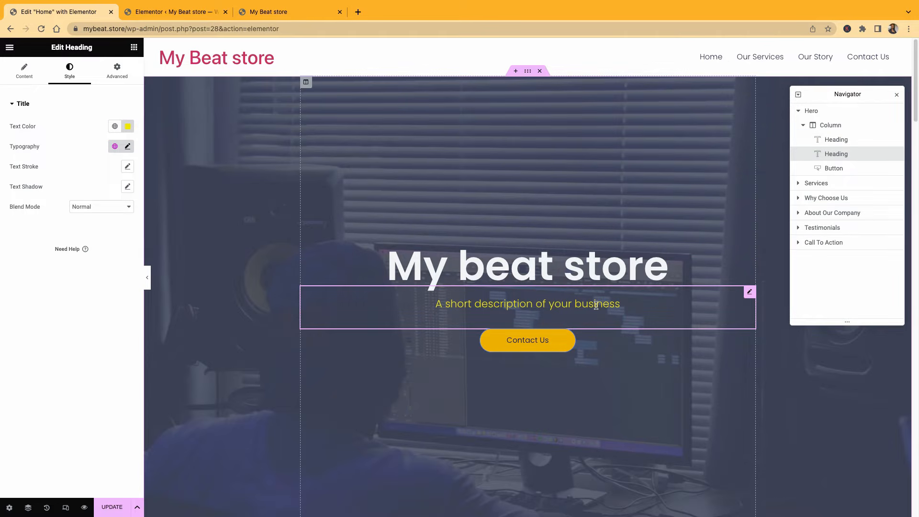
triple_click(596, 306)
text(Ho)
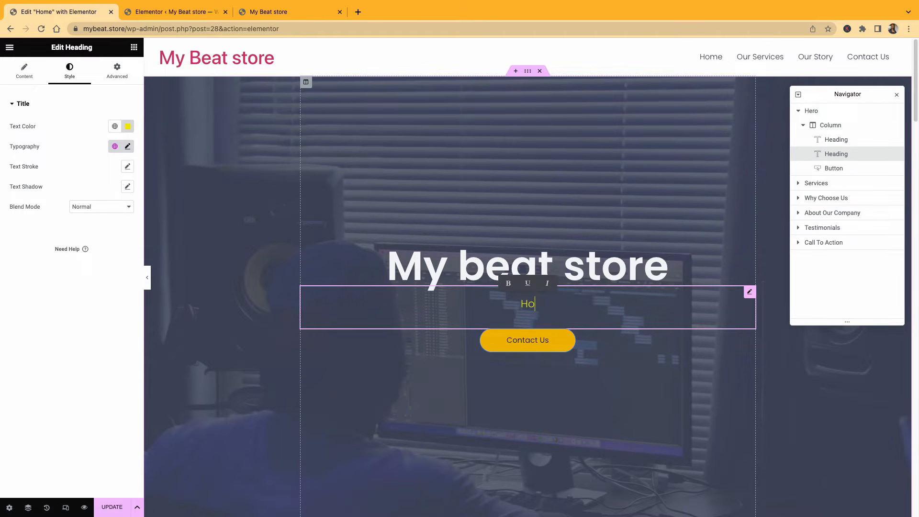
text(ttest Beat)
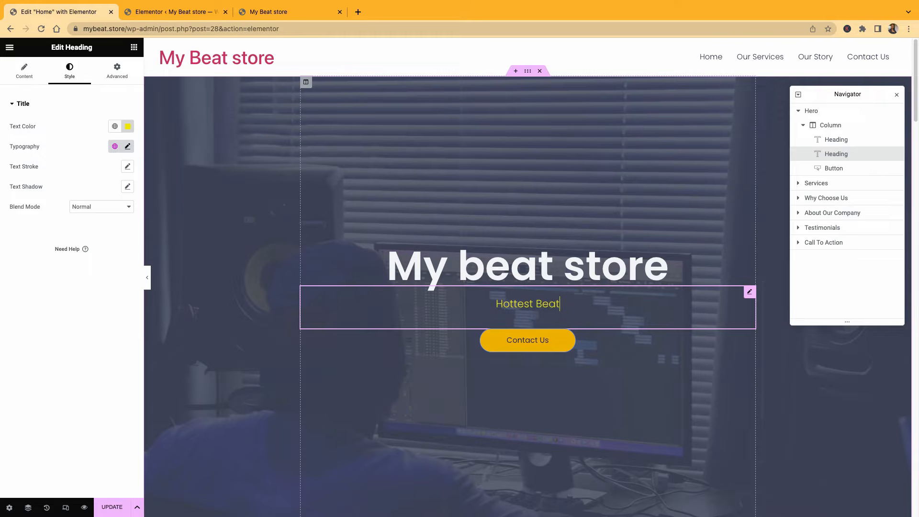
text(s in the indis)
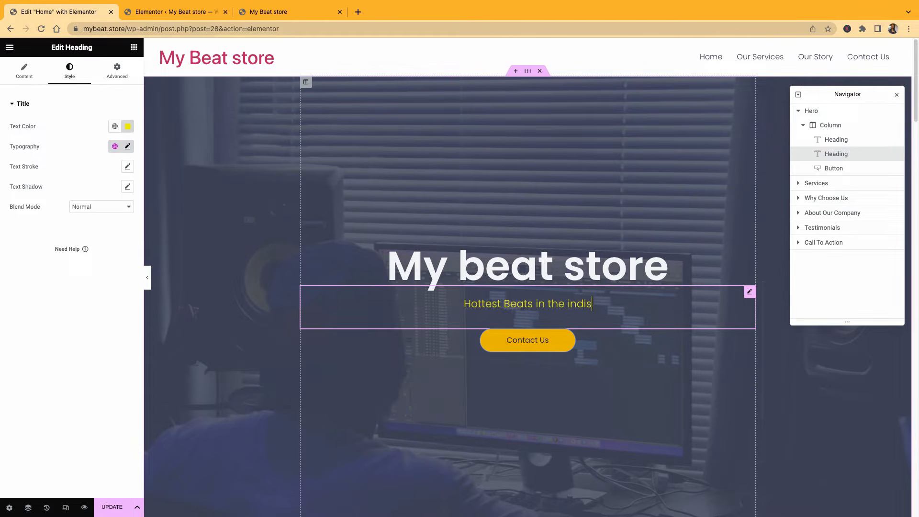
text(try)
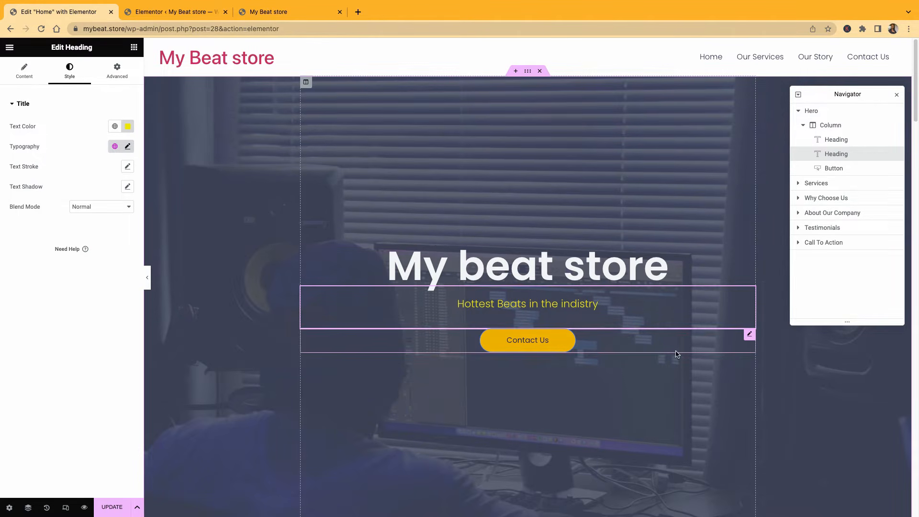
Change the hero button's text to "Listen to beat"
click(695, 346)
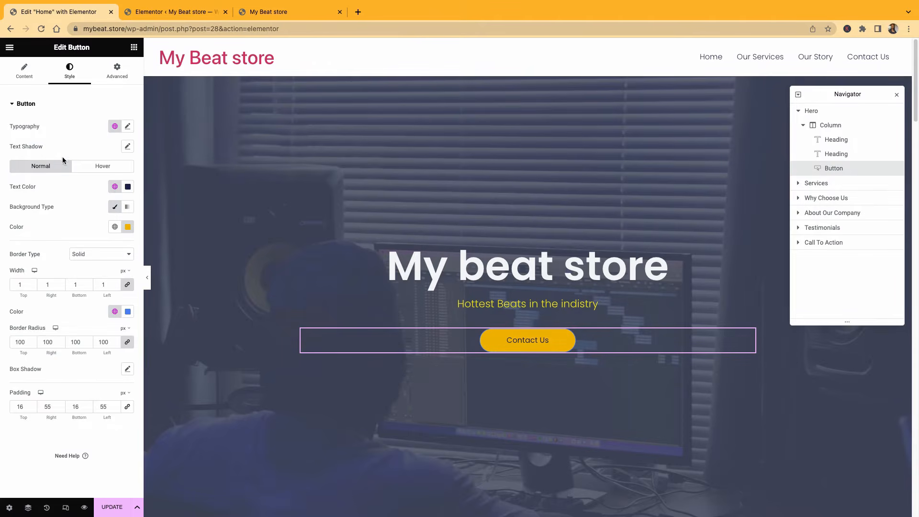
click(24, 77)
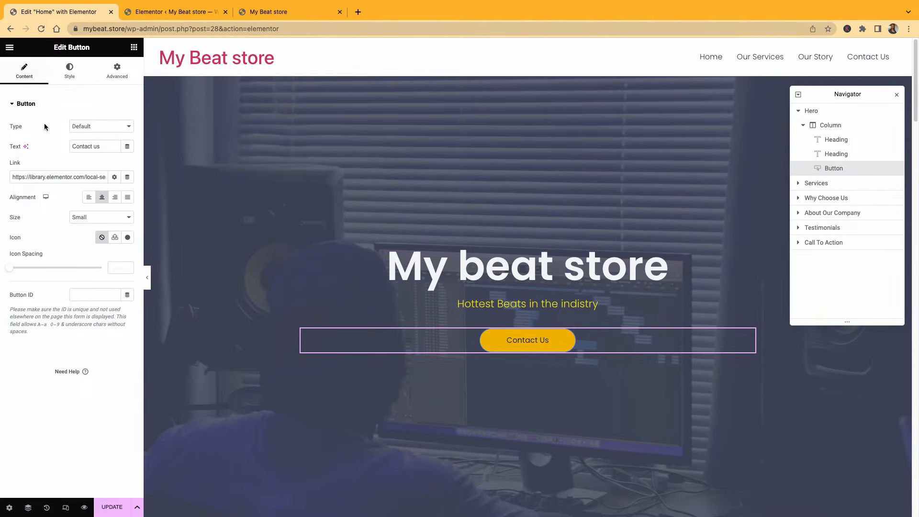
triple_click(93, 146)
text(Listen)
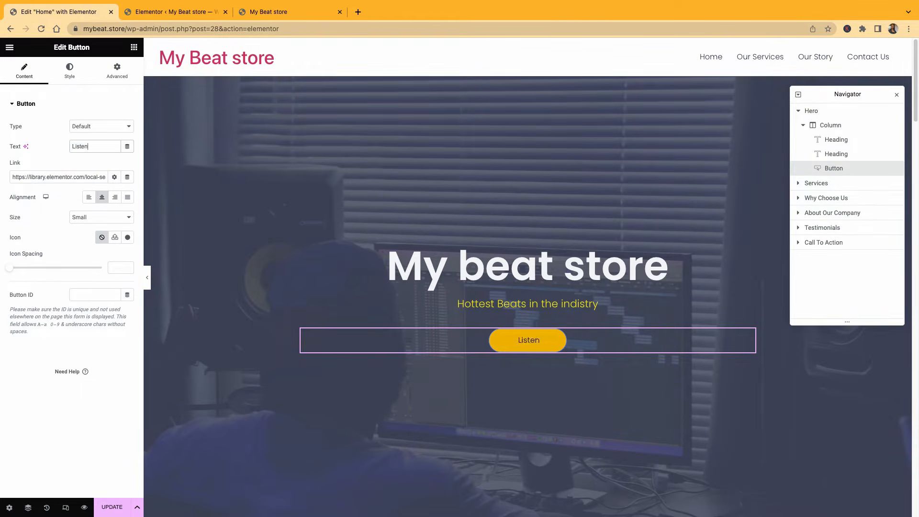
text( to beat)
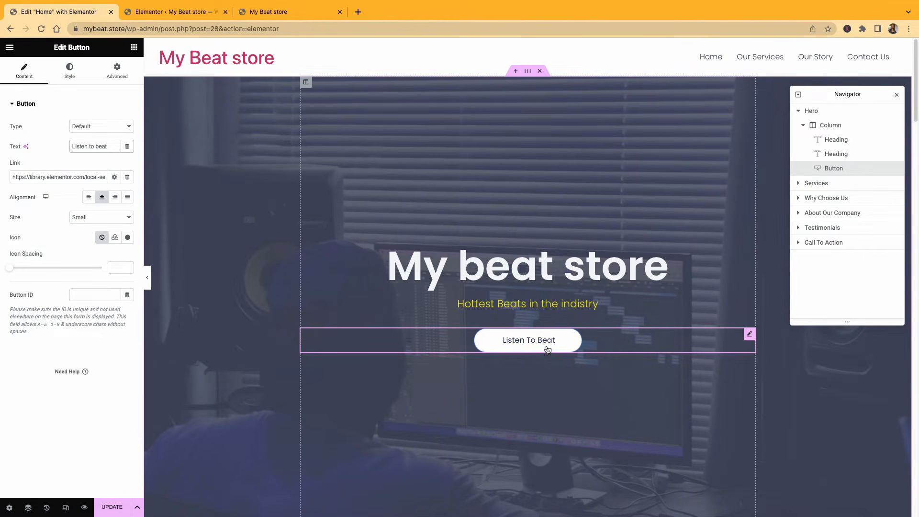
Duplicate the entire Our Services section
scroll(545, 345, down, 3)
scroll(545, 348, down, 7)
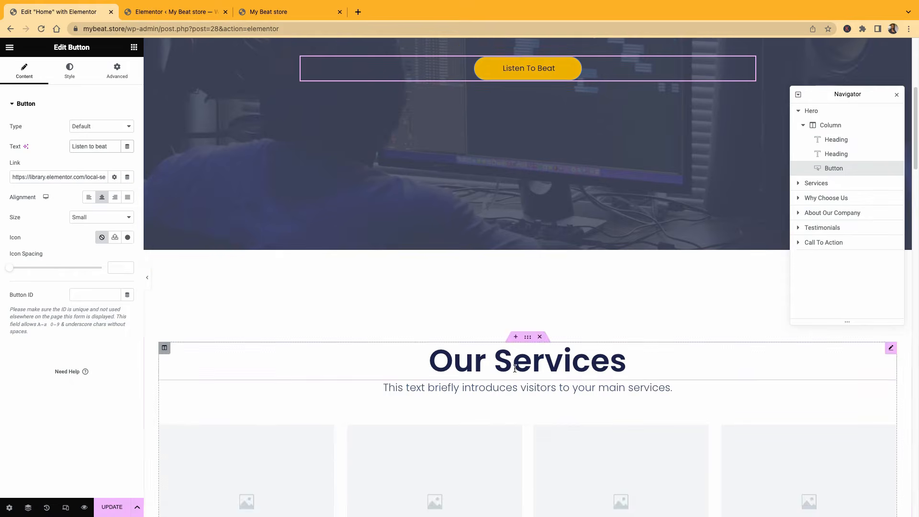
scroll(558, 365, up, 3)
scroll(580, 375, up, 2)
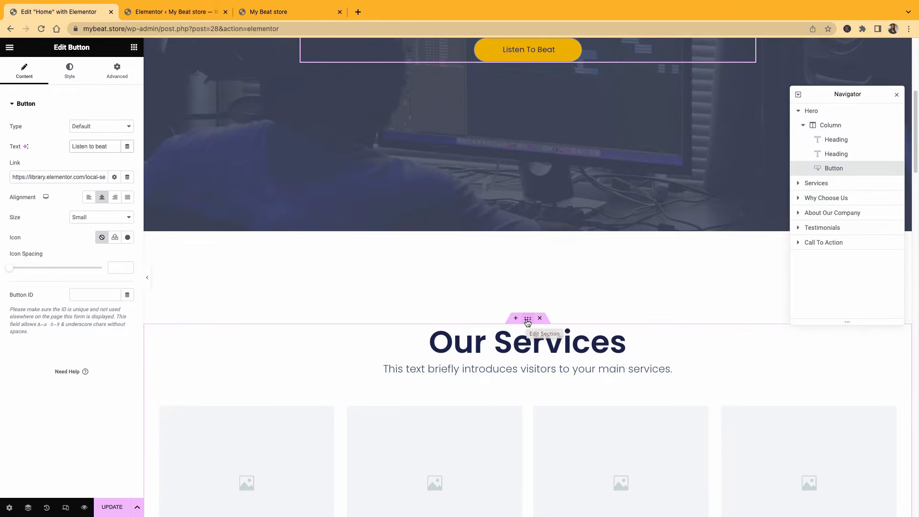
click(528, 319)
scroll(484, 297, down, 5)
scroll(486, 300, up, 3)
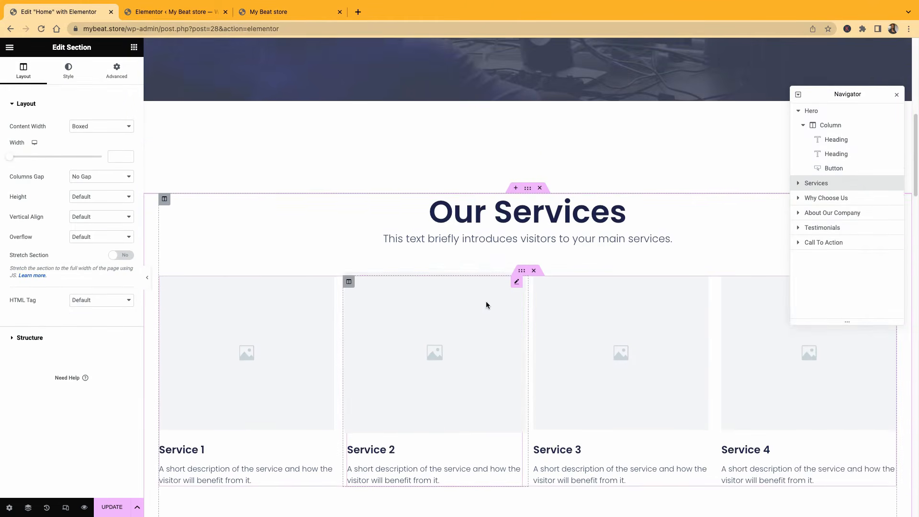
scroll(486, 300, up, 2)
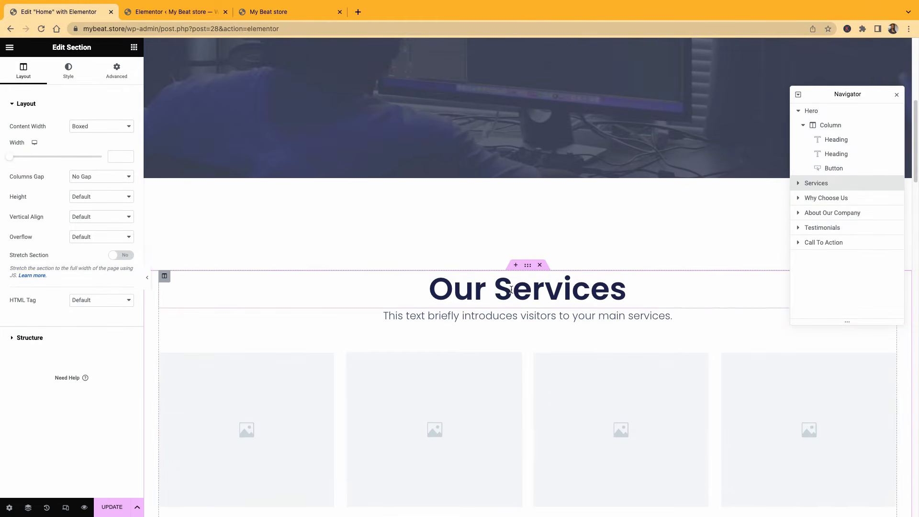
right_click(528, 267)
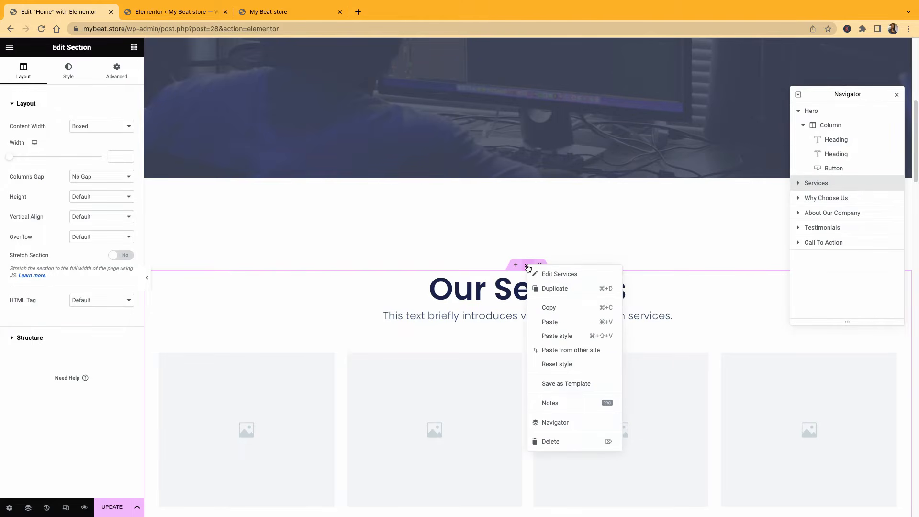
click(563, 294)
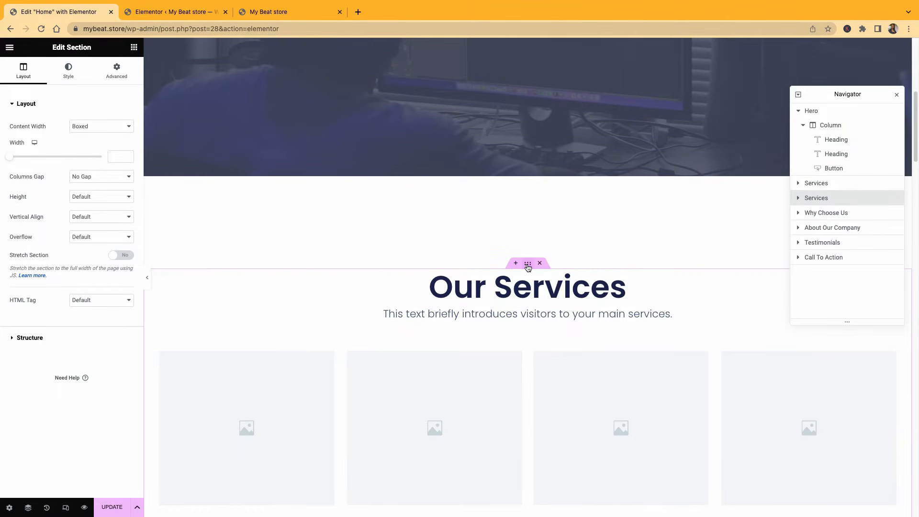
Change the heading of the first Our Services section to "Beats"
scroll(532, 289, down, 5)
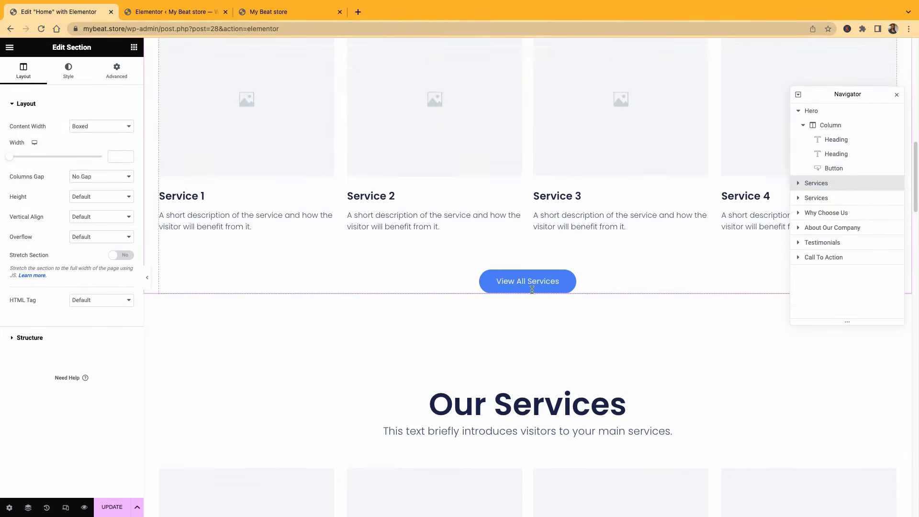
scroll(532, 289, down, 2)
scroll(531, 289, up, 10)
scroll(566, 444, down, 5)
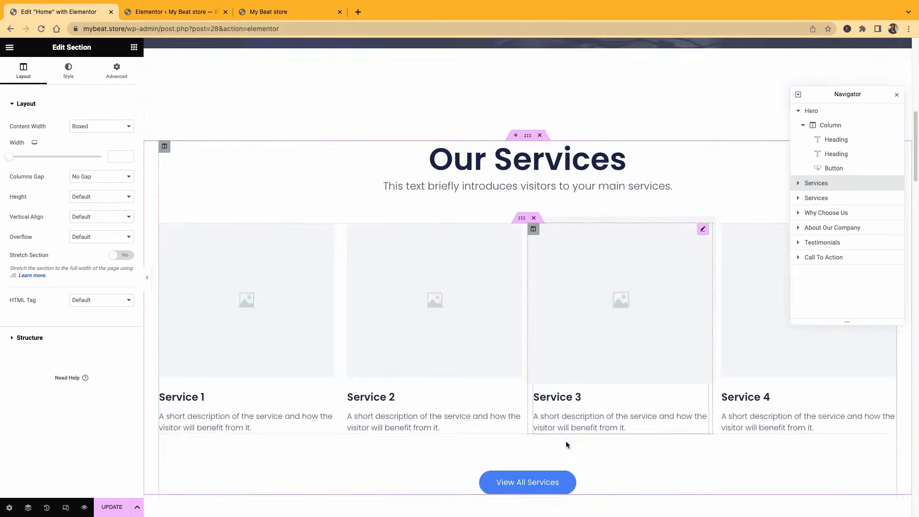
scroll(570, 452, down, 5)
scroll(537, 349, up, 7)
click(544, 237)
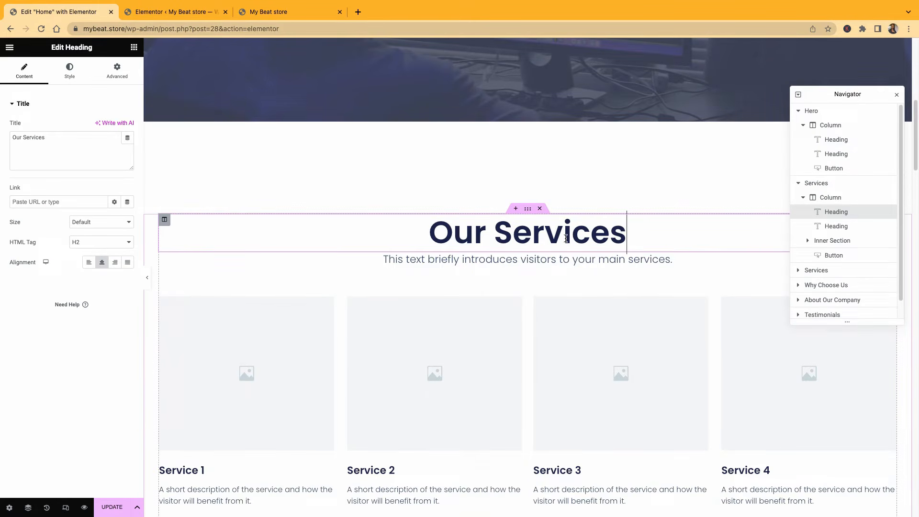
triple_click(566, 238)
text(Beats)
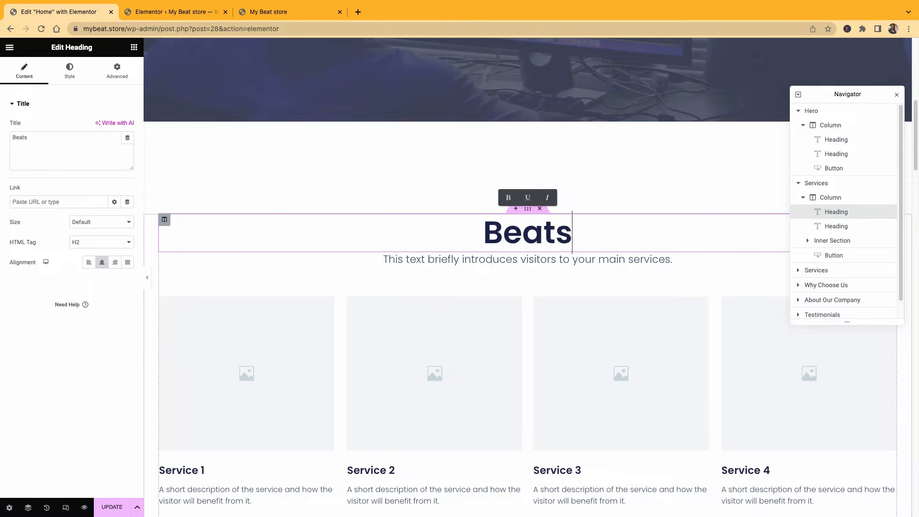
Set the Beats section's CSS ID to "beats" and select the ID text
click(529, 210)
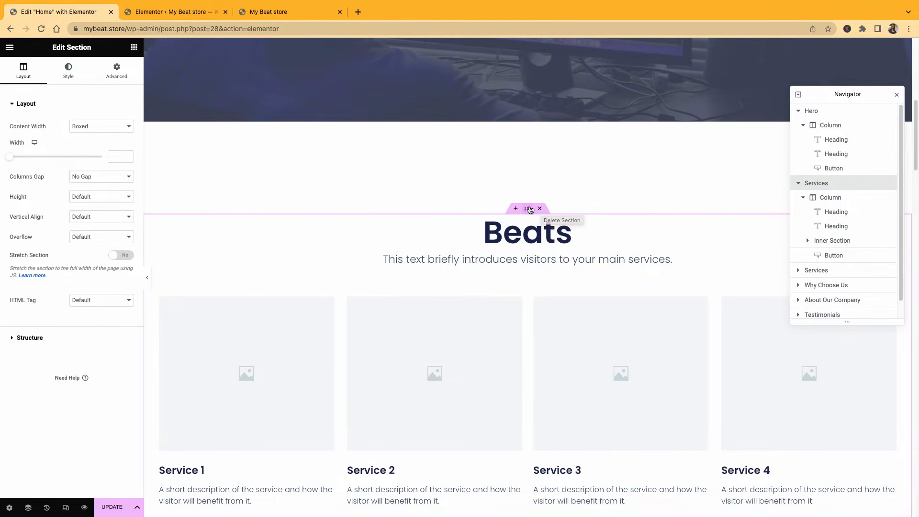
click(124, 81)
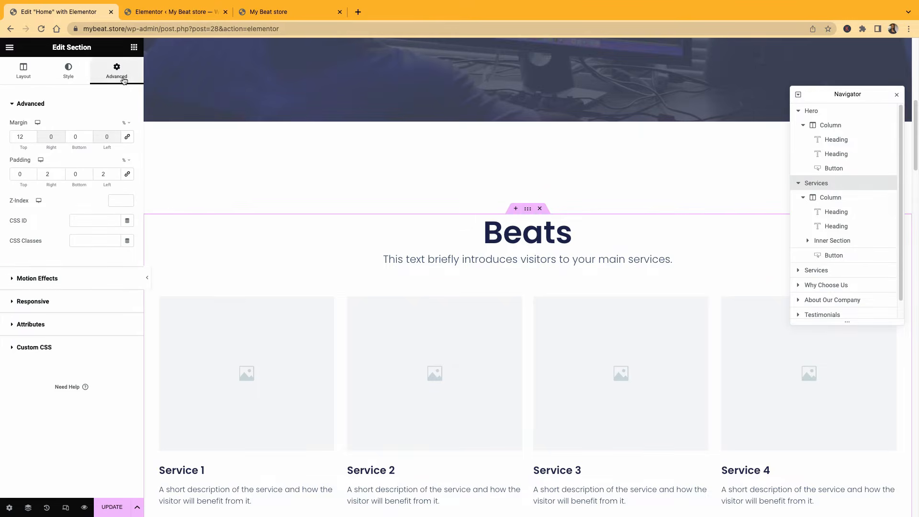
click(70, 71)
click(116, 73)
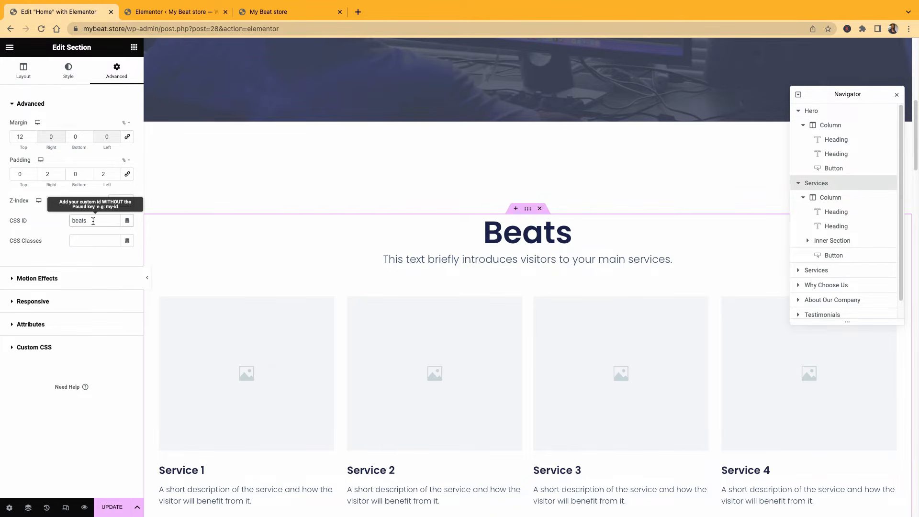
drag(91, 221, 61, 221)
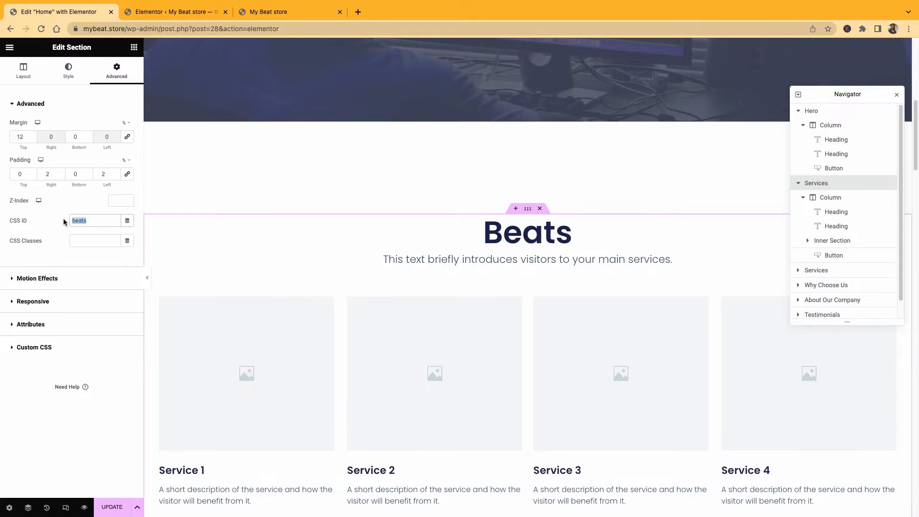
Set the border type of the hero's "Listen to beat" button to None
scroll(412, 254, up, 6)
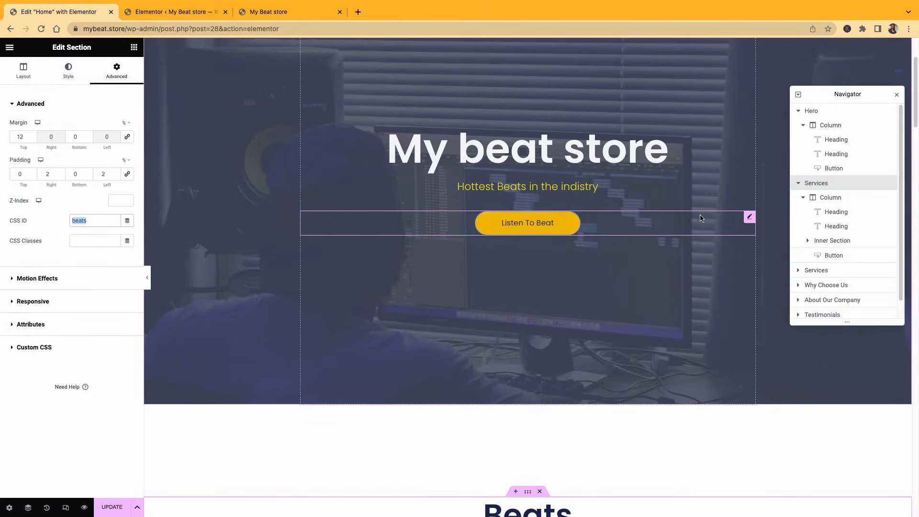
click(749, 218)
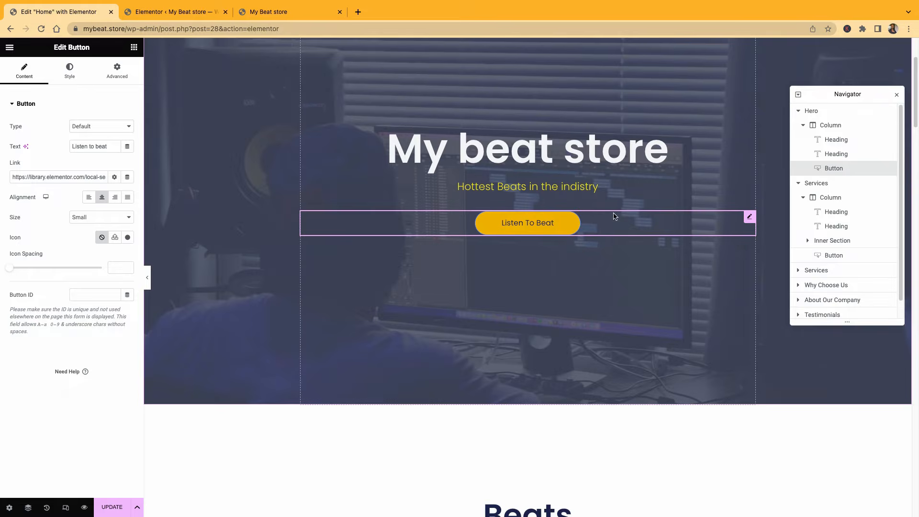
click(69, 71)
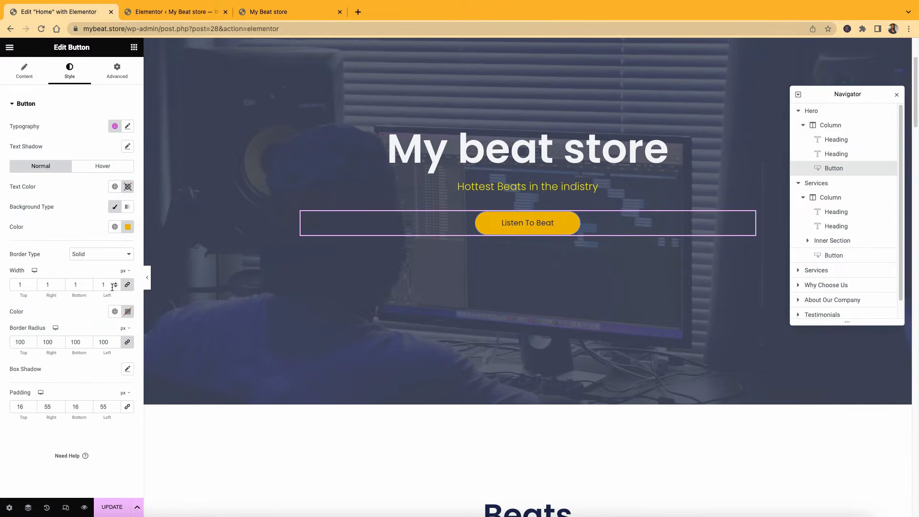
click(92, 255)
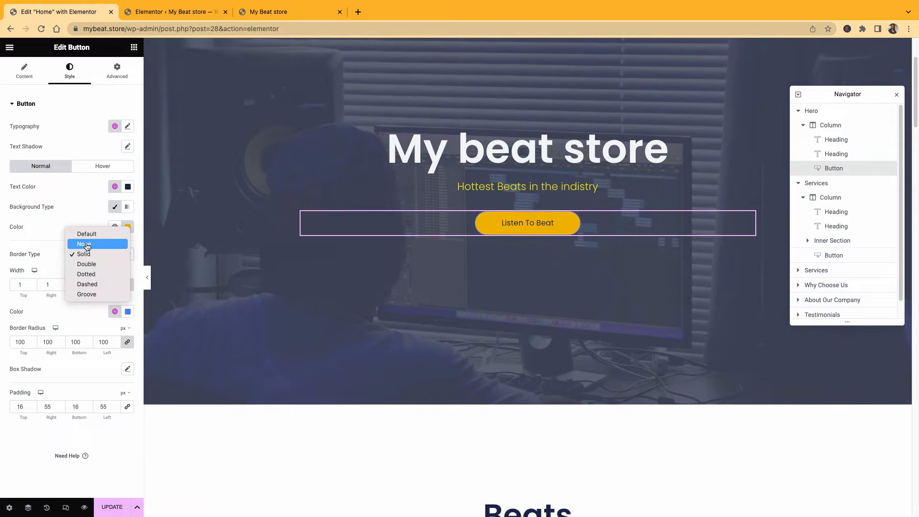
click(87, 244)
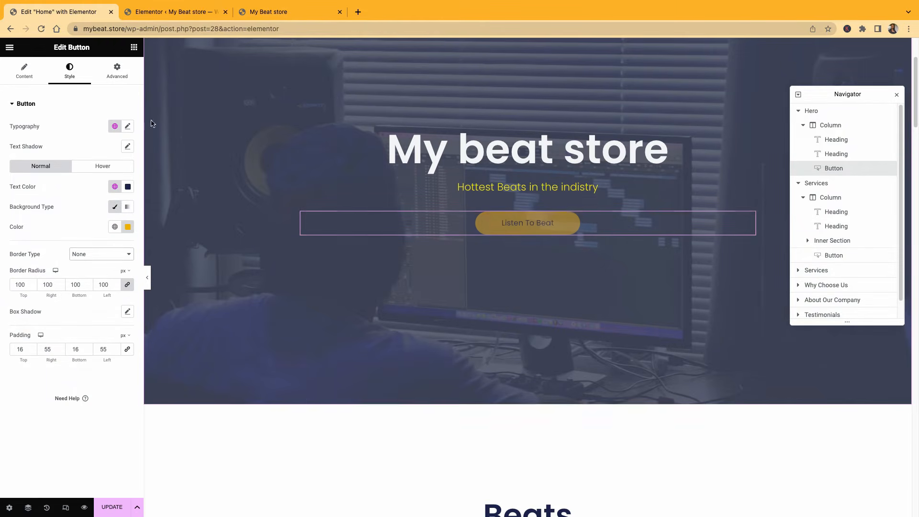
Replace the hero button's link with "#beats" and update the page
click(25, 71)
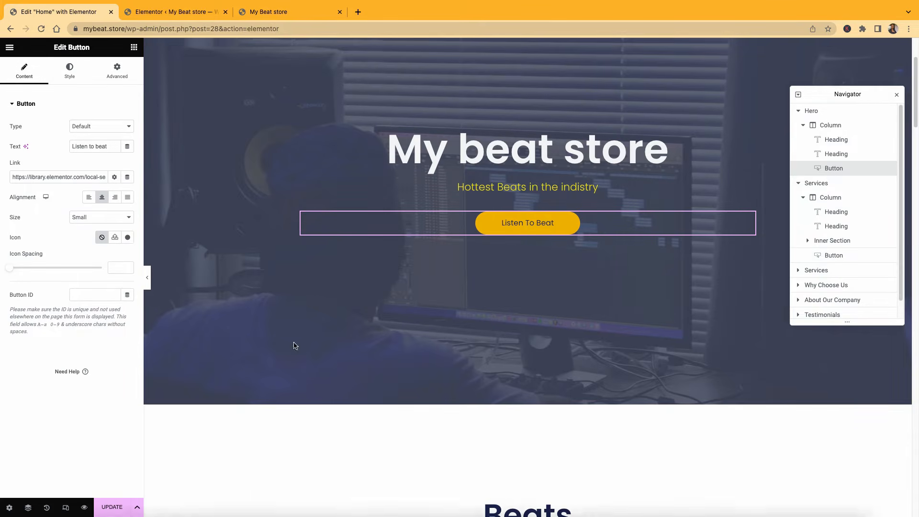
triple_click(27, 176)
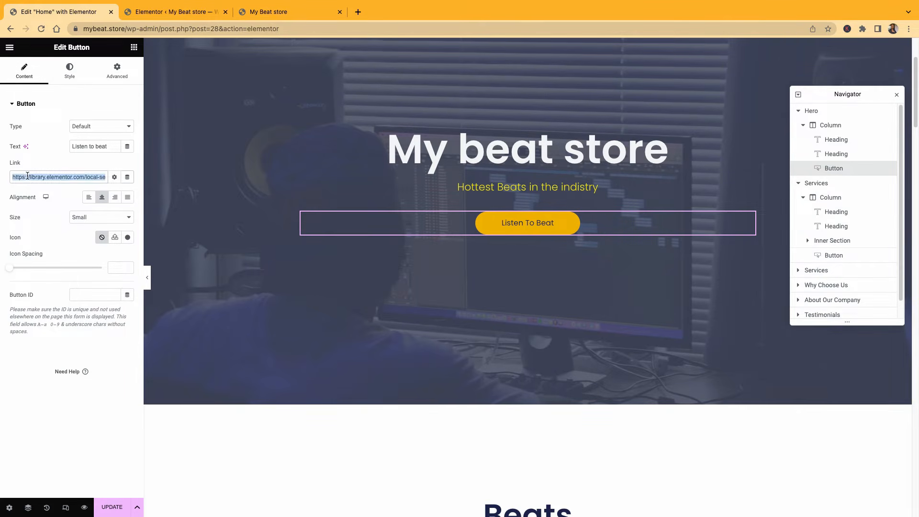
text(beats)
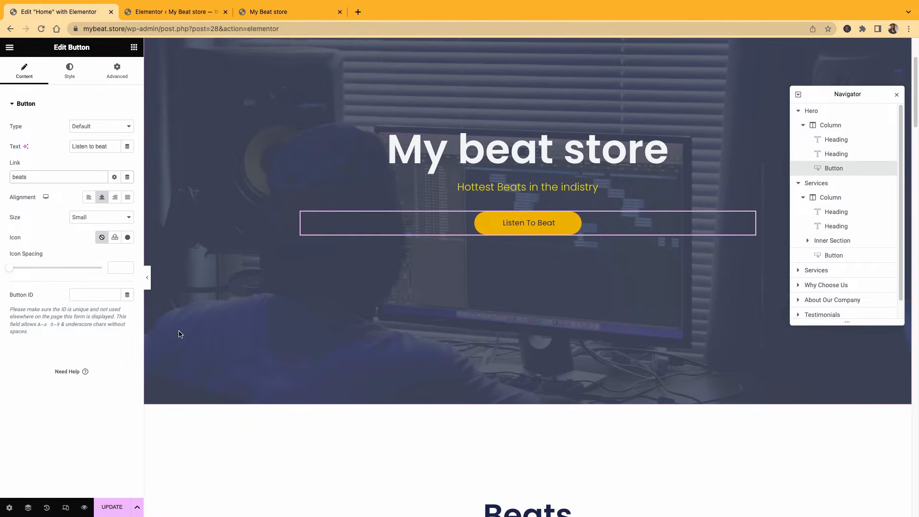
click(13, 177)
text(#)
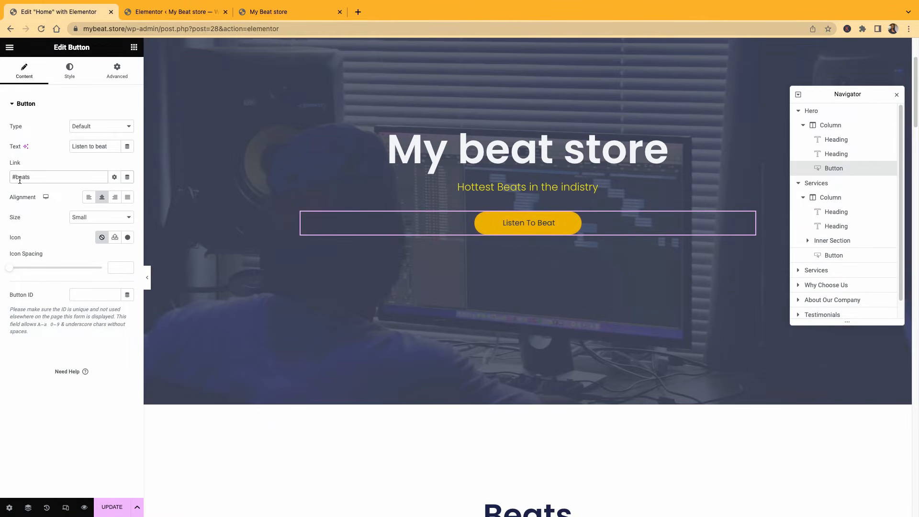
scroll(505, 428, down, 1)
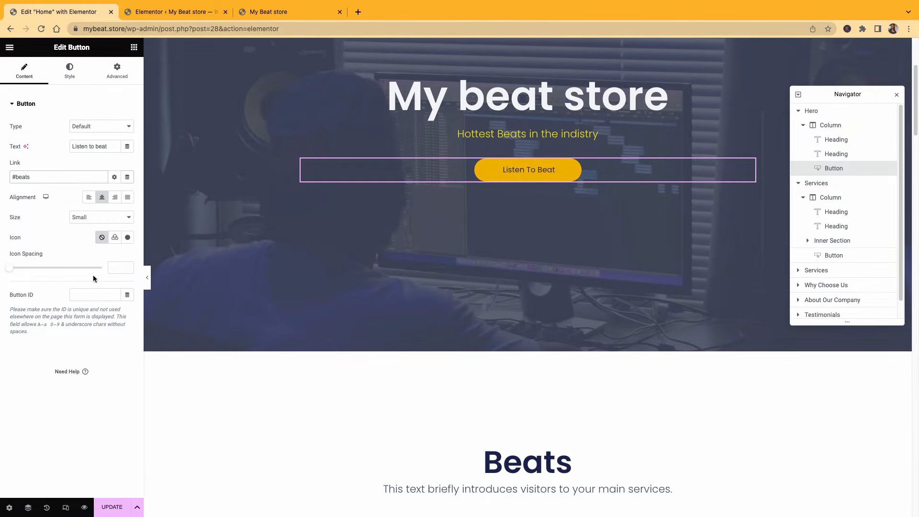
click(111, 507)
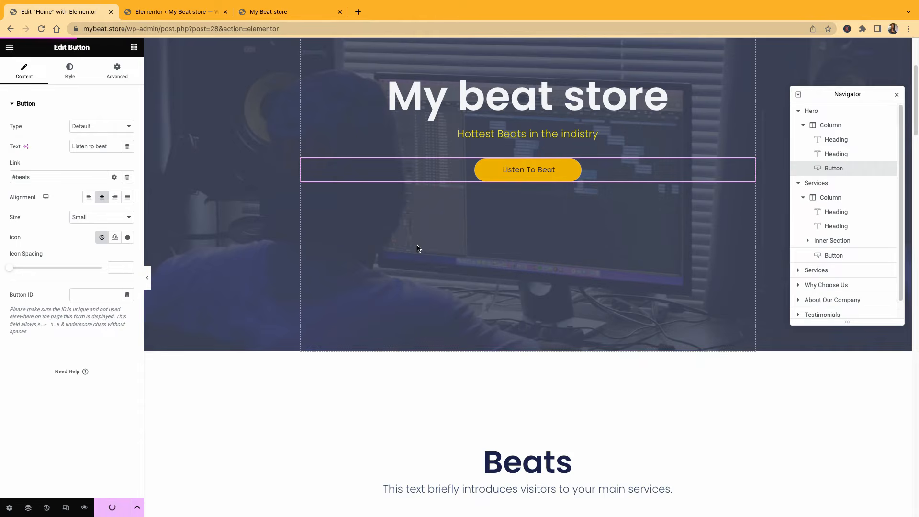
Try the hero button's link in the page preview, close the Navigator and review the hero section
click(552, 172)
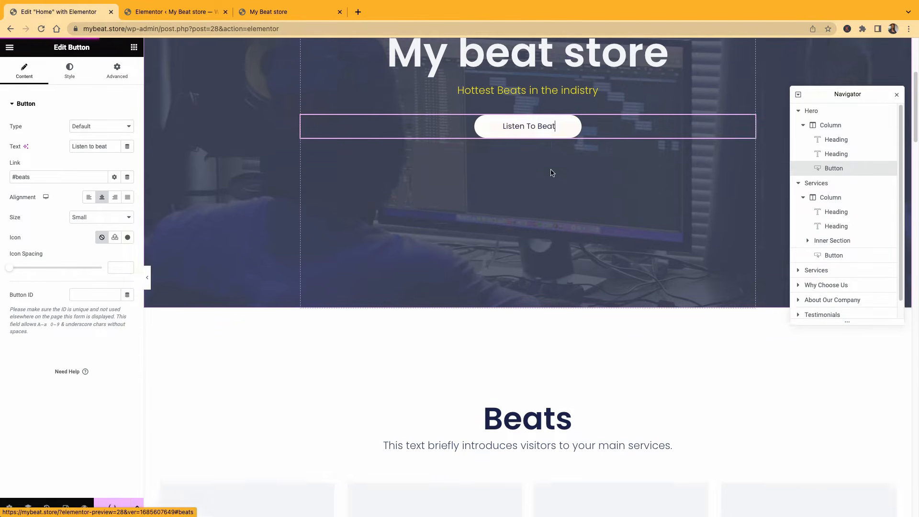
scroll(551, 173, up, 10)
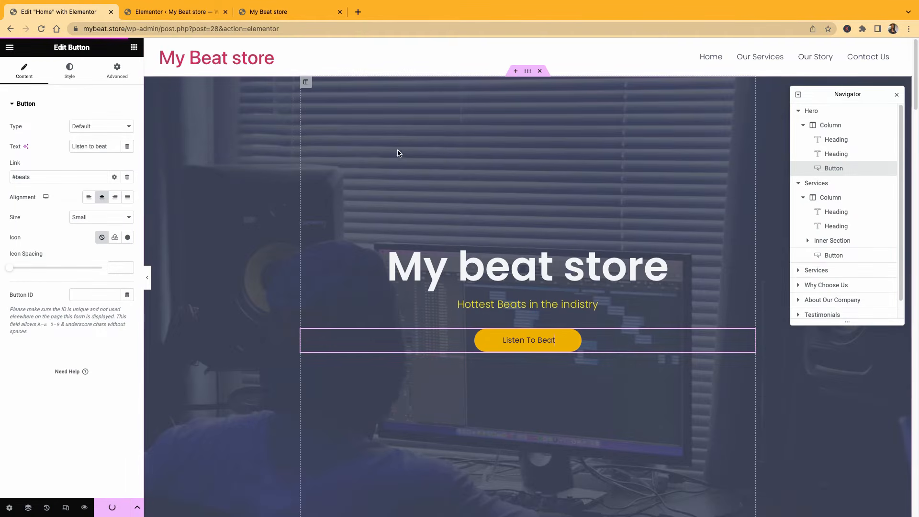
click(896, 94)
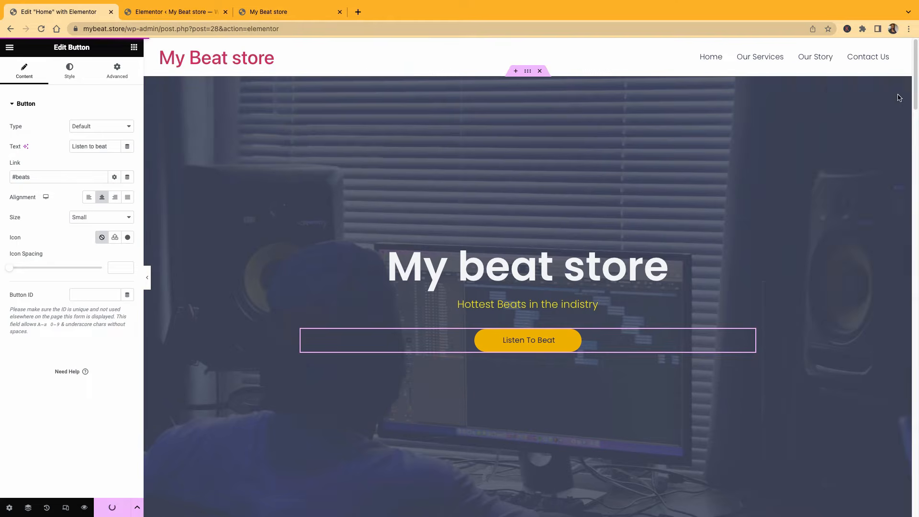
scroll(831, 388, down, 1)
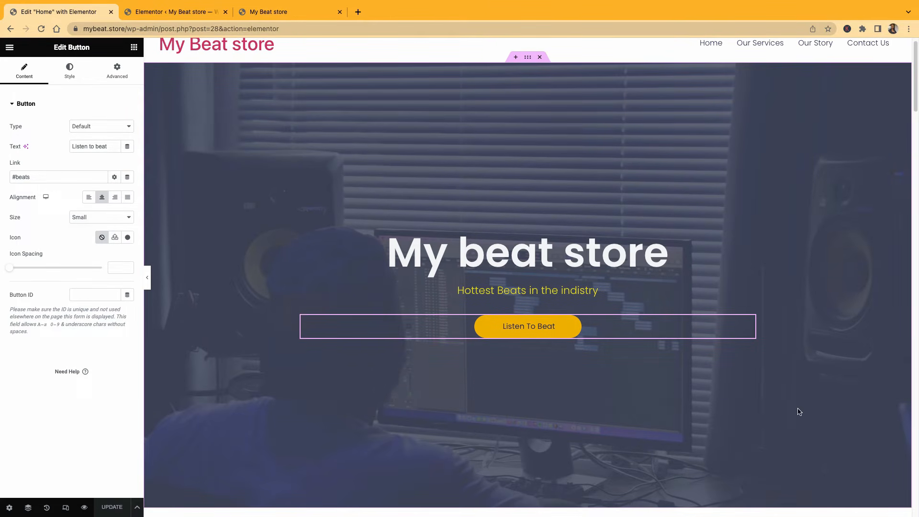
scroll(799, 412, down, 3)
scroll(723, 349, up, 3)
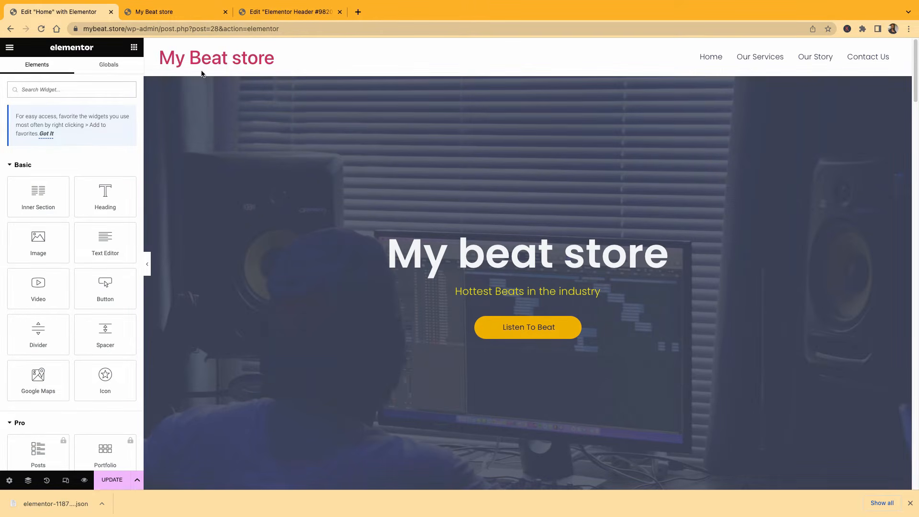
Update the Home page and exit Elementor to the WordPress pages list, postponing the choice of exit destination
click(102, 481)
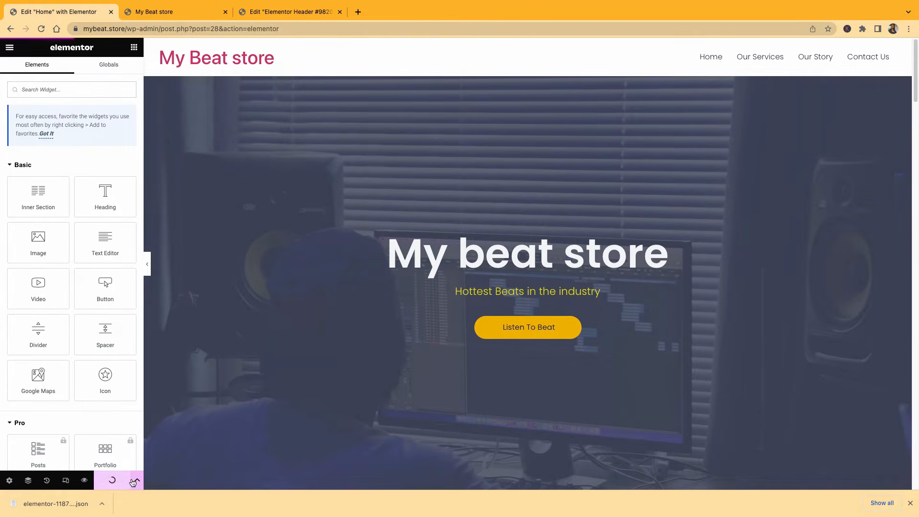
click(911, 504)
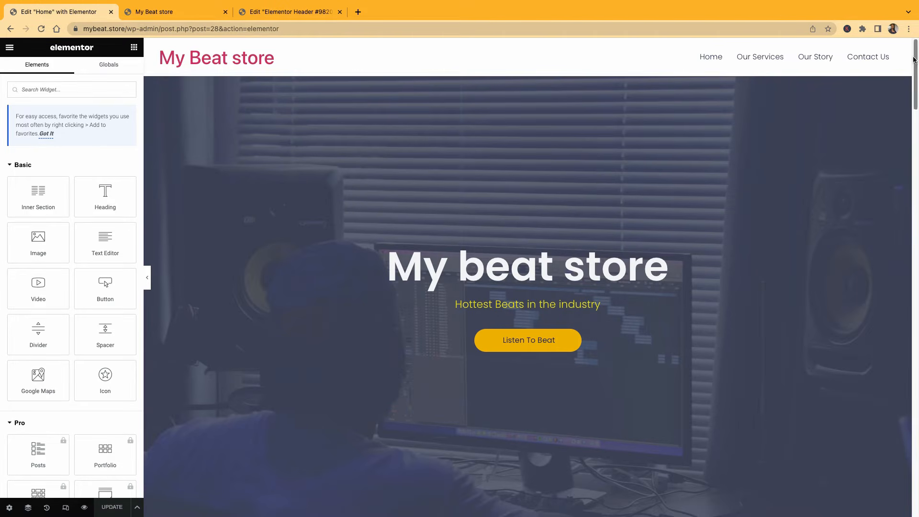
click(10, 47)
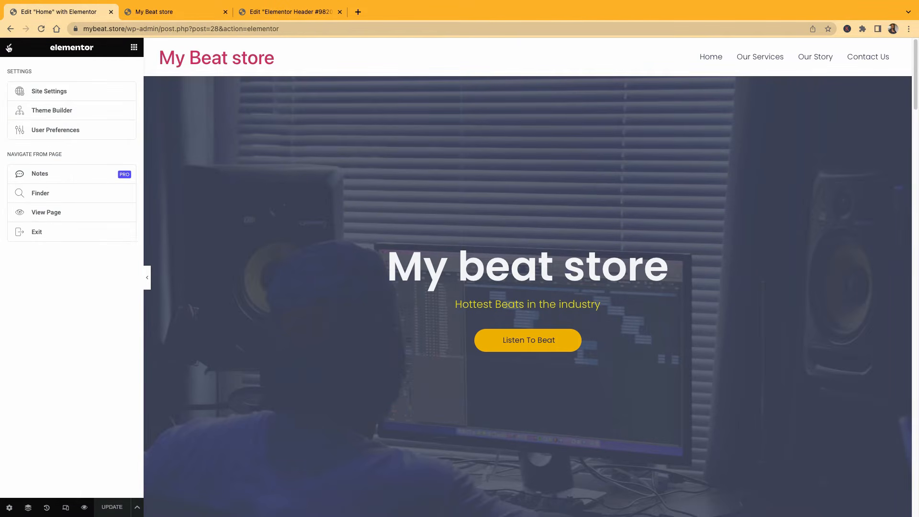
click(28, 231)
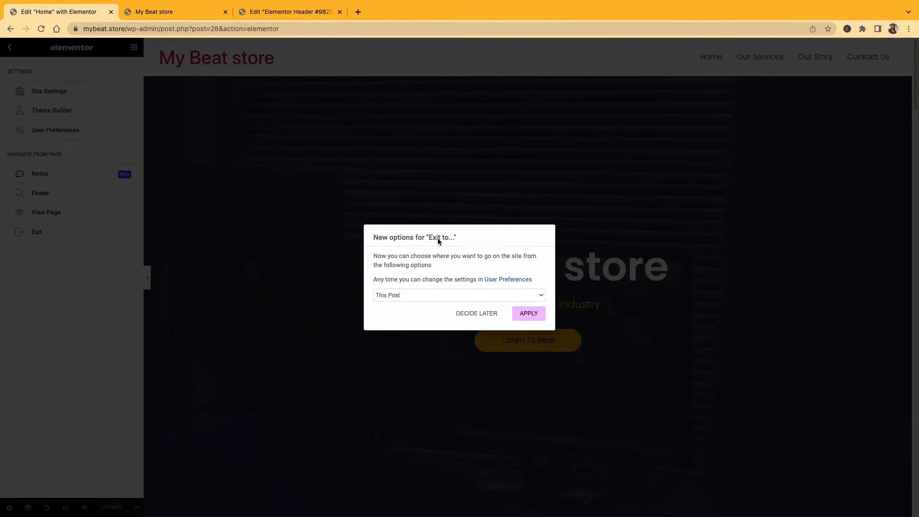
click(492, 314)
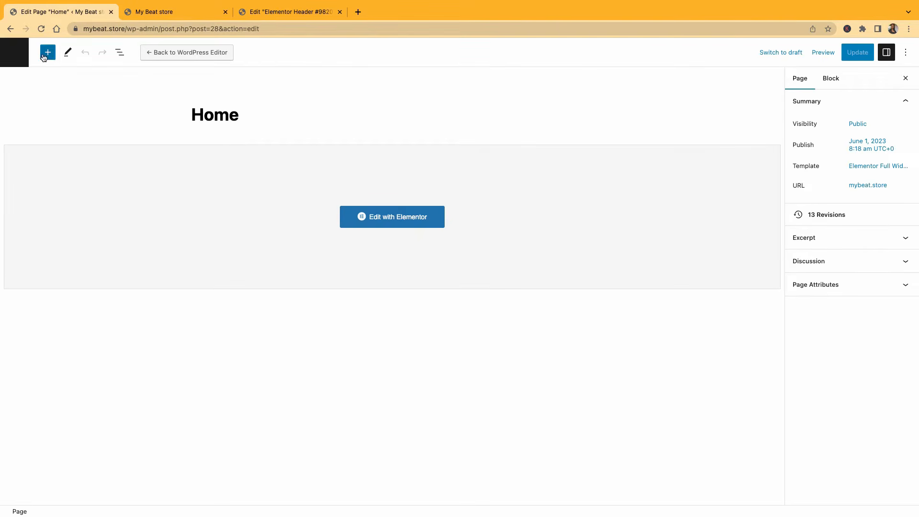
click(18, 58)
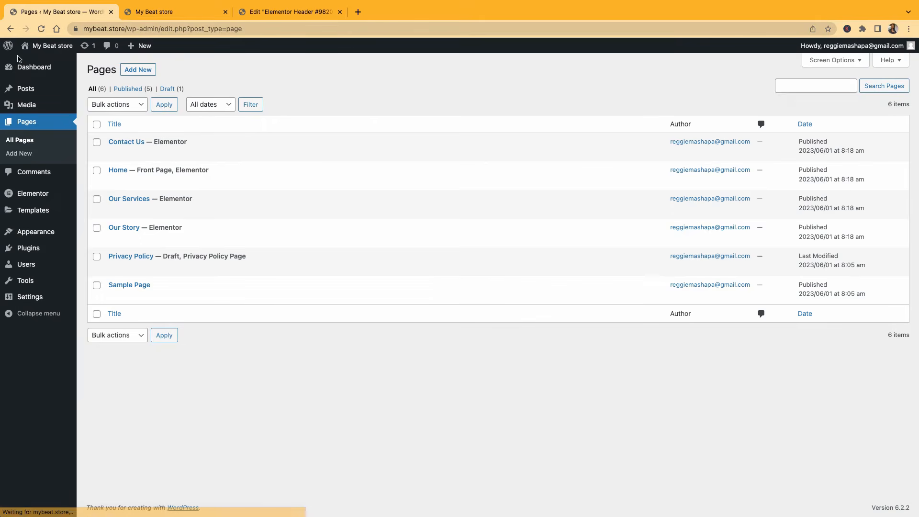
Search the plugin directory for "elementor header", then install and activate the Elementor Header & Footer Builder plugin
mouse_move(40, 247)
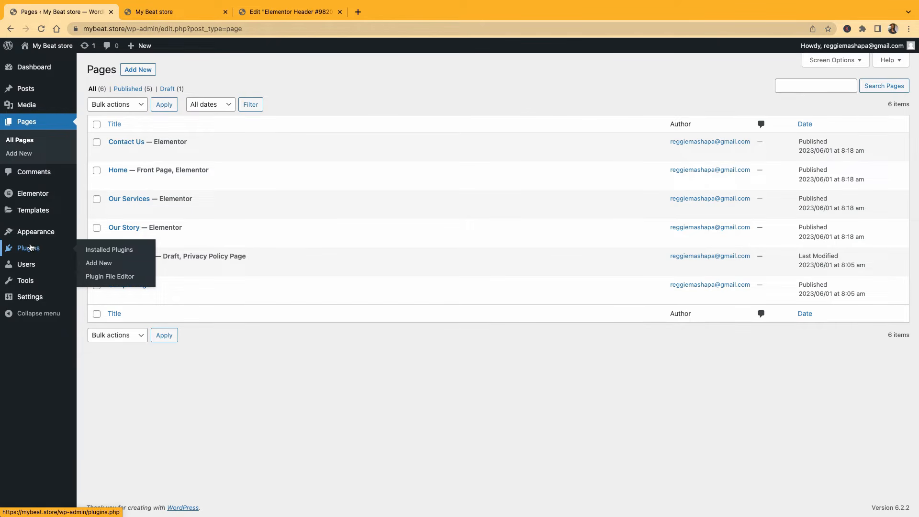
click(101, 264)
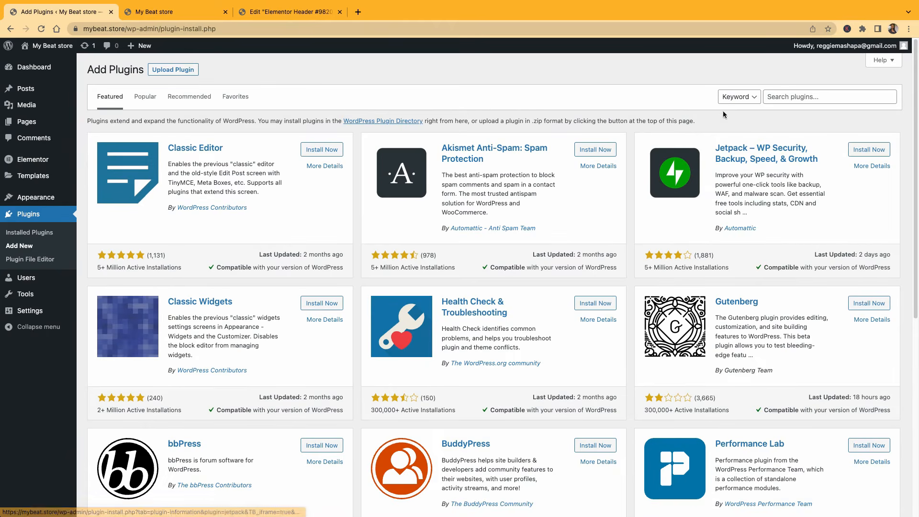
click(851, 98)
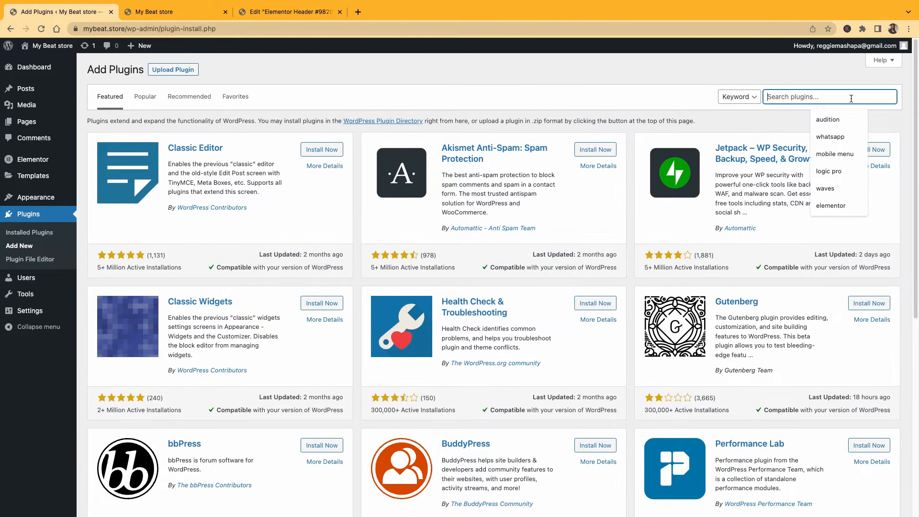
text(elementor header)
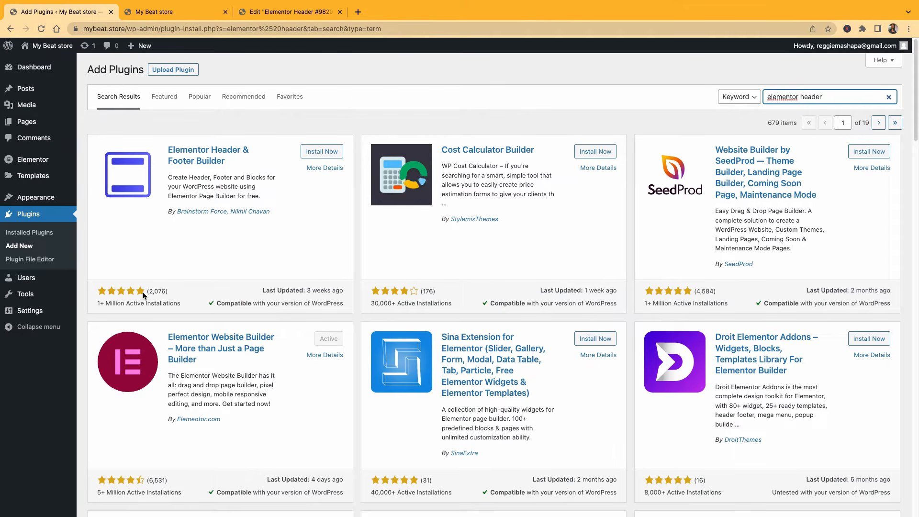
click(143, 293)
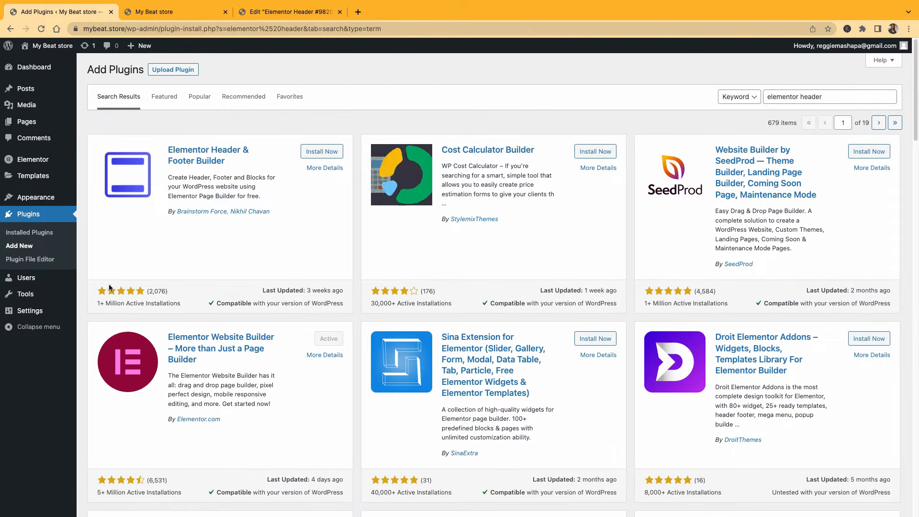
click(320, 152)
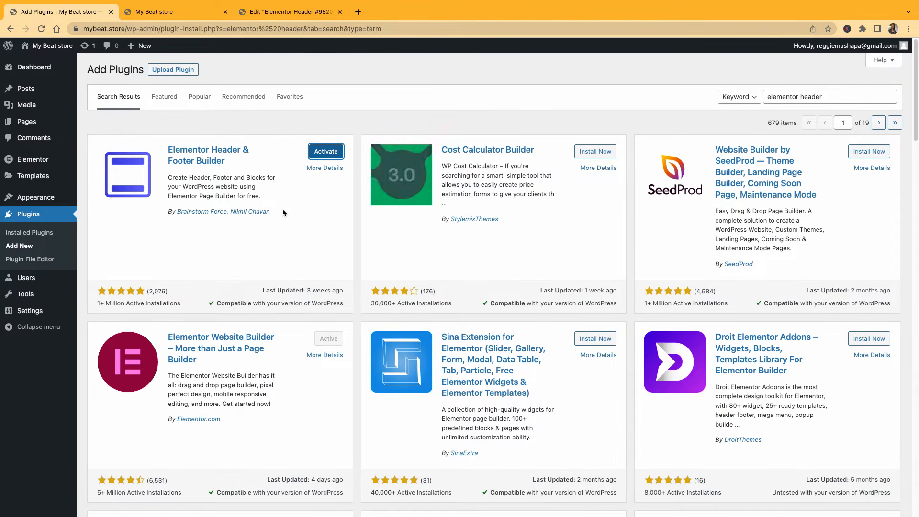
click(329, 152)
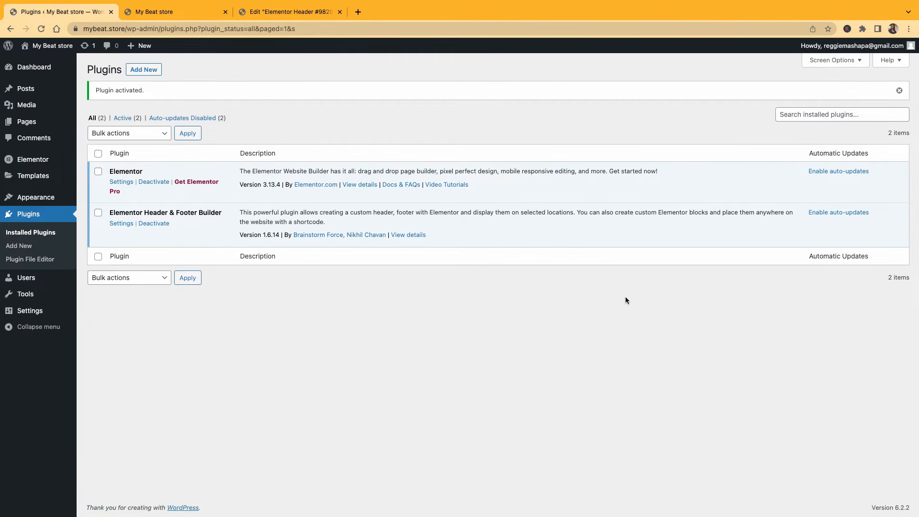
Add a new template in Elementor Header & Footer Builder, skipping the introductory survey, and set its template type to Header
mouse_move(42, 199)
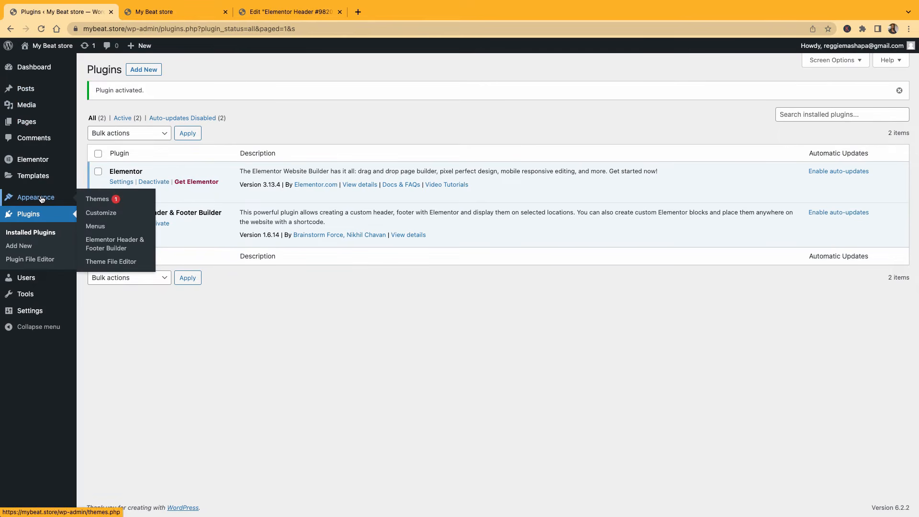
click(115, 252)
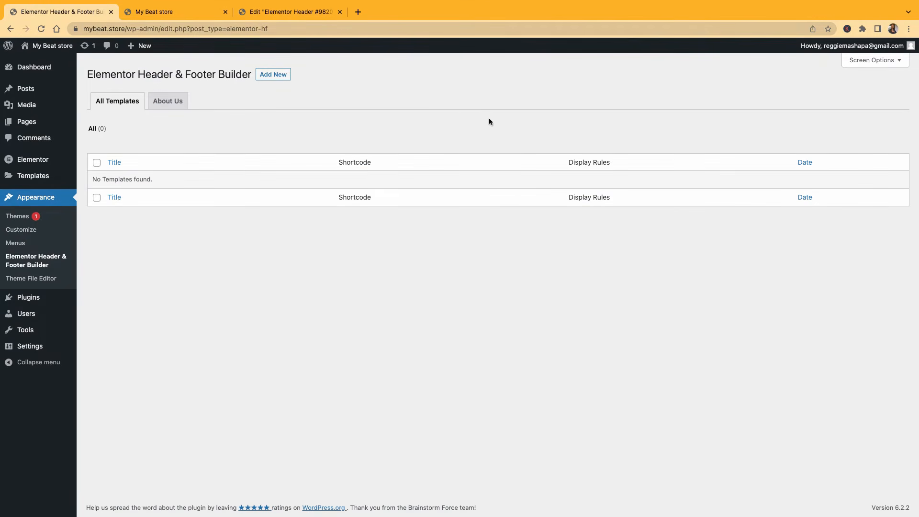
click(273, 76)
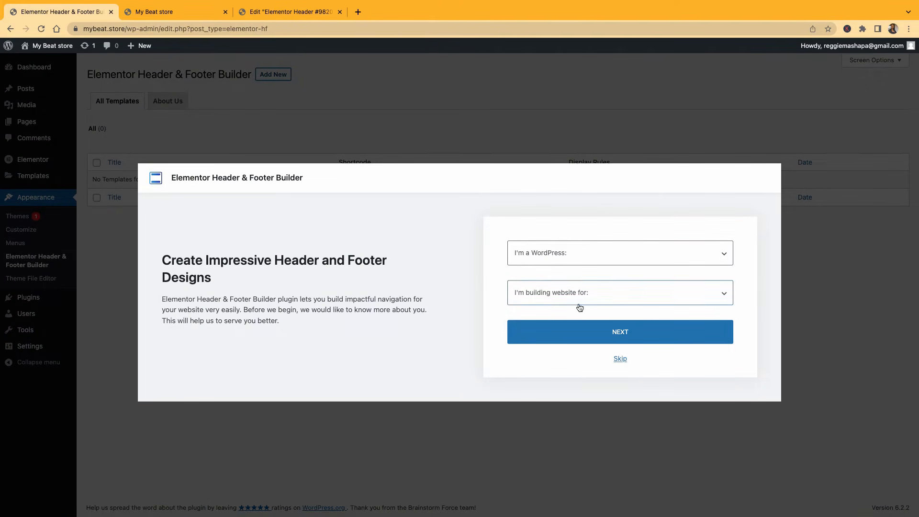
click(626, 363)
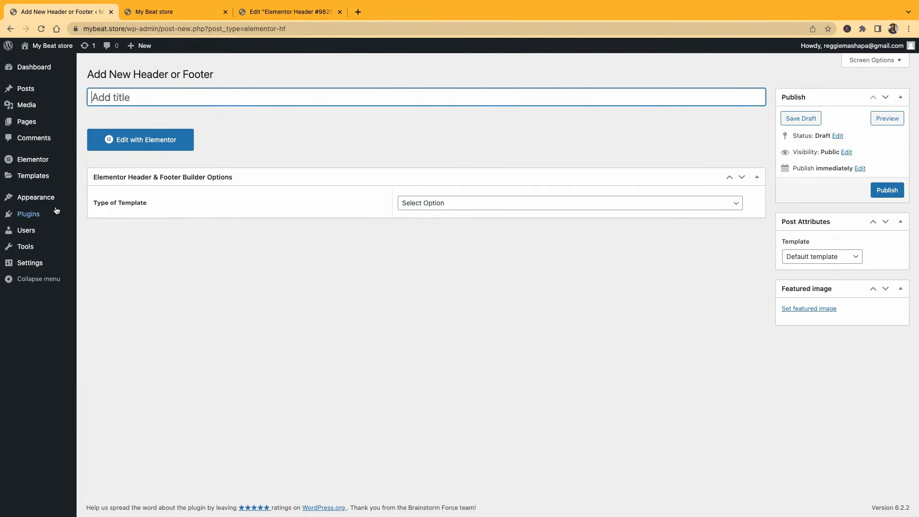
click(460, 203)
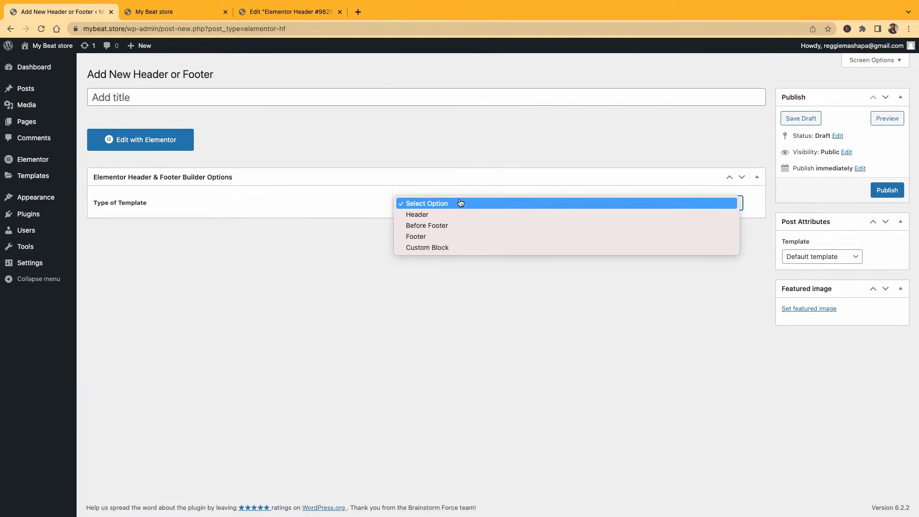
click(426, 218)
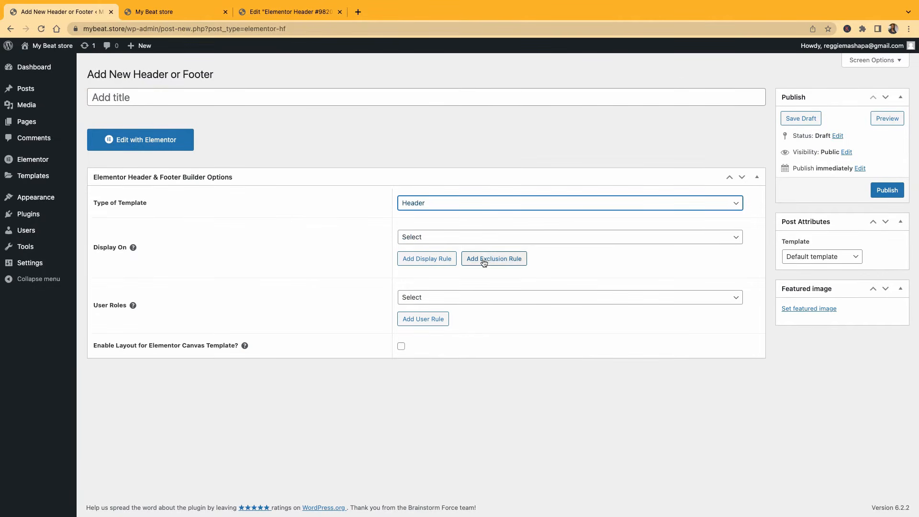
Set the header template to display on the entire website and title it "Header"
click(494, 246)
click(433, 258)
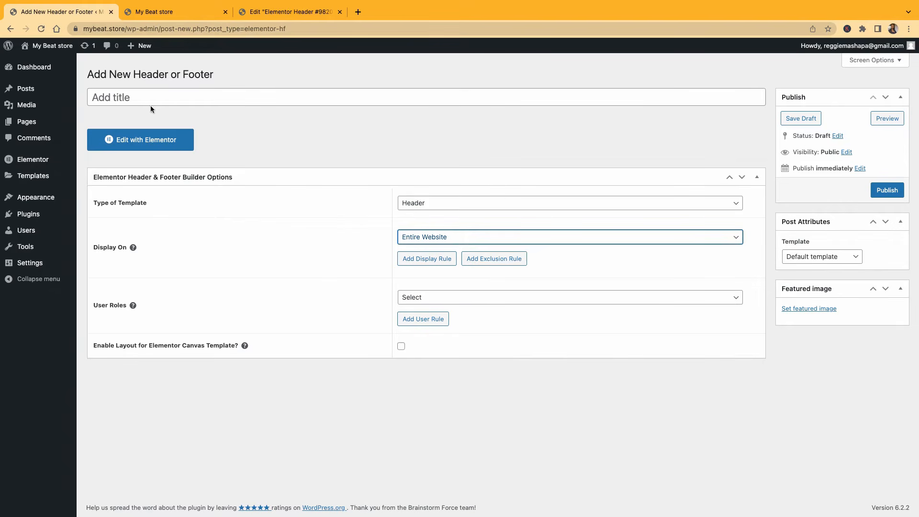
click(123, 91)
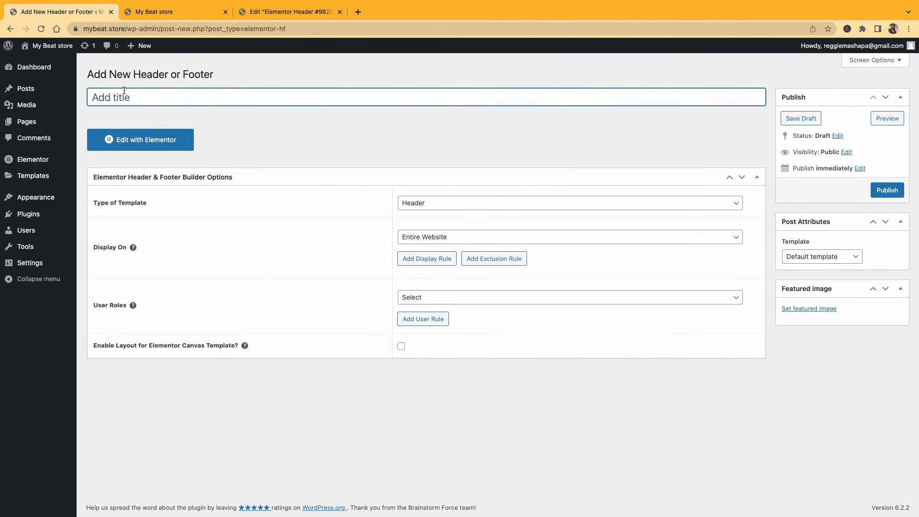
text(Header Menu)
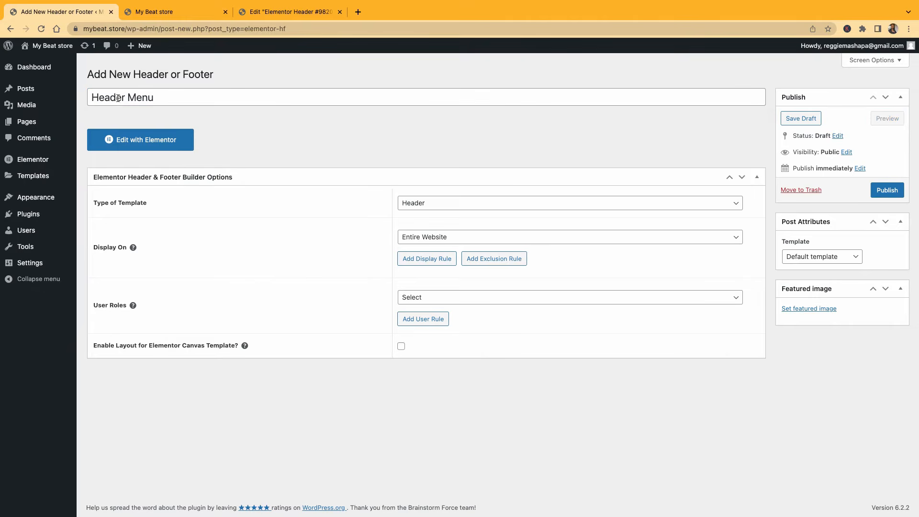
double_click(237, 102)
key(BackSpace)
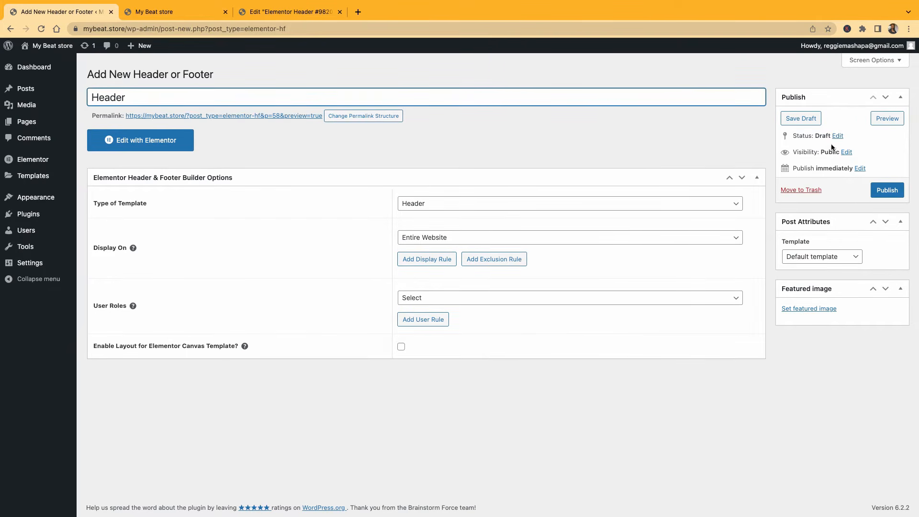
Publish the template, open it in Elementor and add a three-column section with a wide middle and narrow outer columns
click(883, 191)
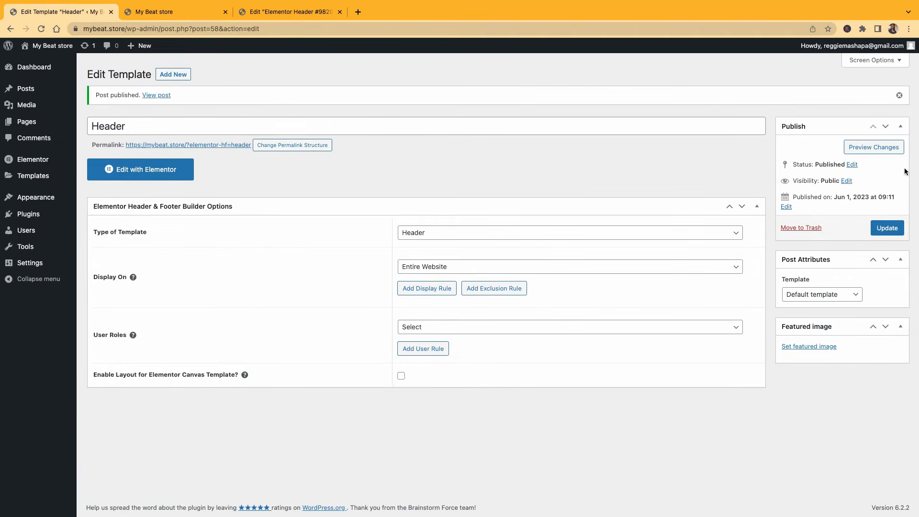
click(150, 171)
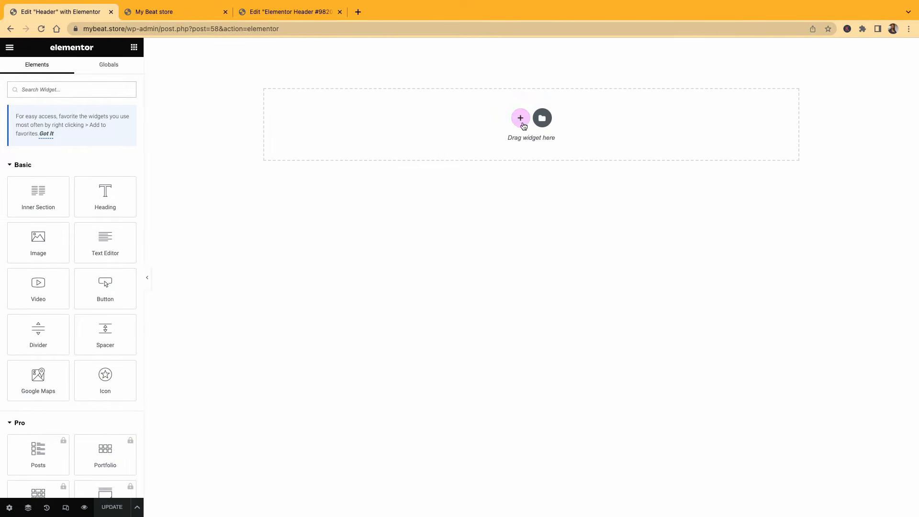
click(522, 122)
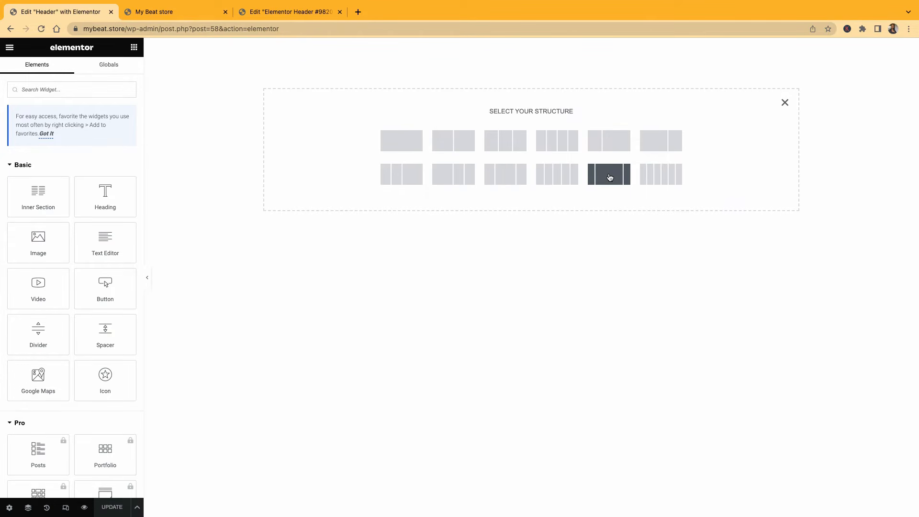
click(609, 178)
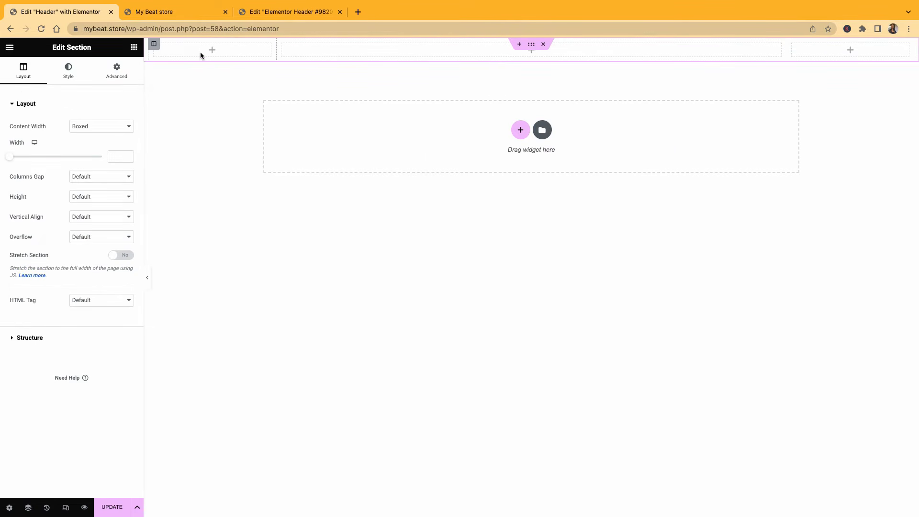
Find the free Site Logo widget and place it in the header's first column
click(135, 51)
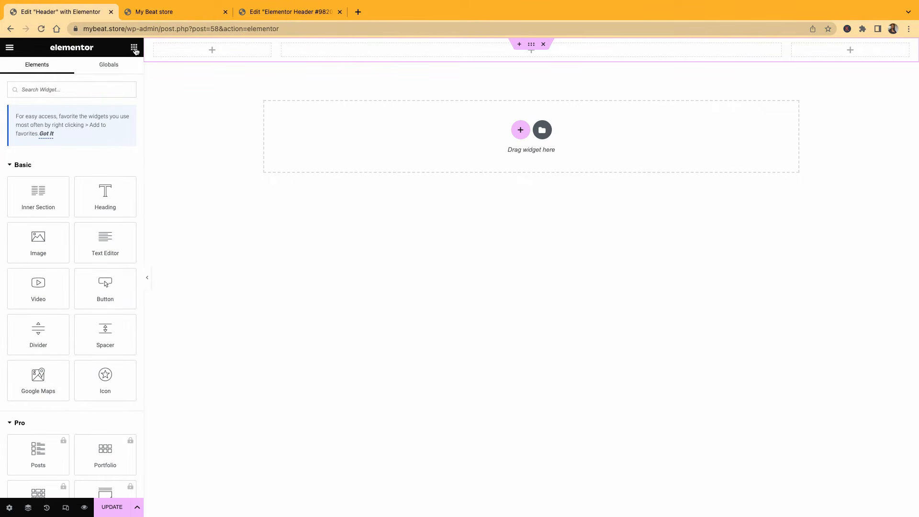
click(75, 84)
text(logo)
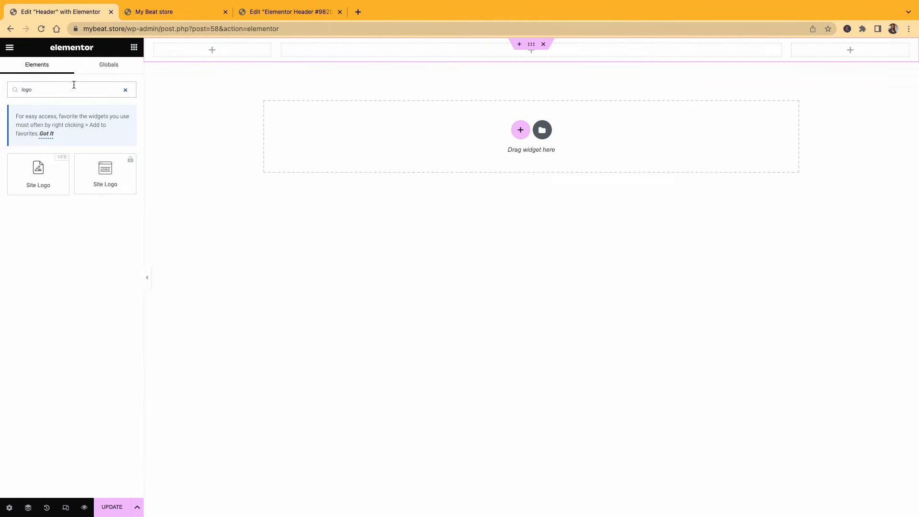
drag(33, 180, 222, 48)
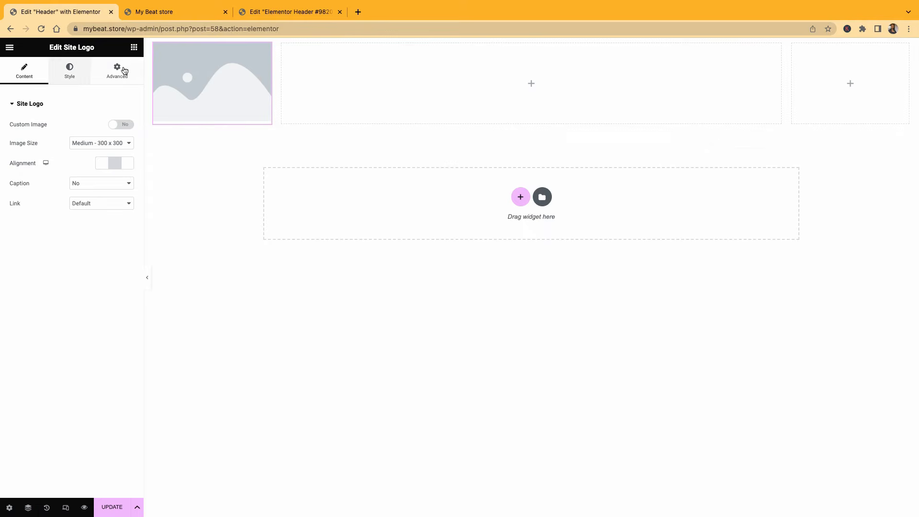
Find the free Navigation Menu widget and place it in the header's wide middle column
click(134, 47)
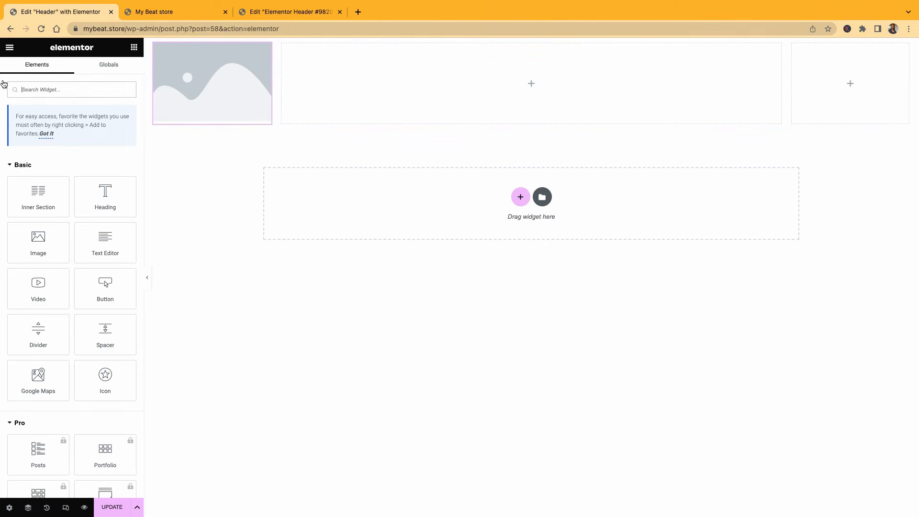
text(menu)
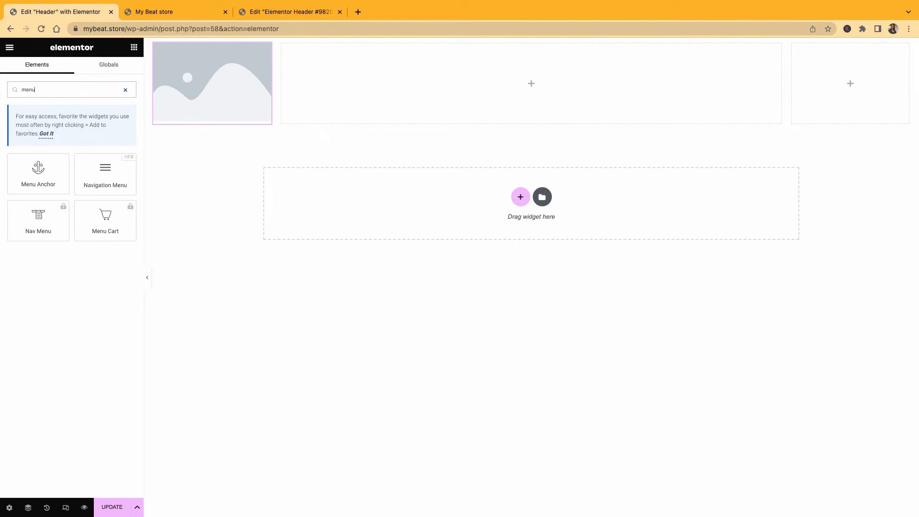
drag(83, 179, 496, 83)
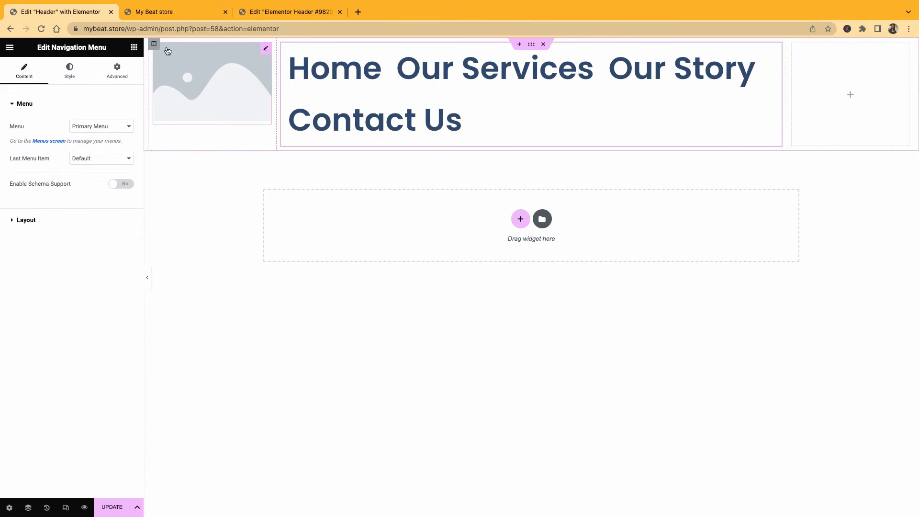
Try a Button widget in the header's third column and delete it again
click(134, 47)
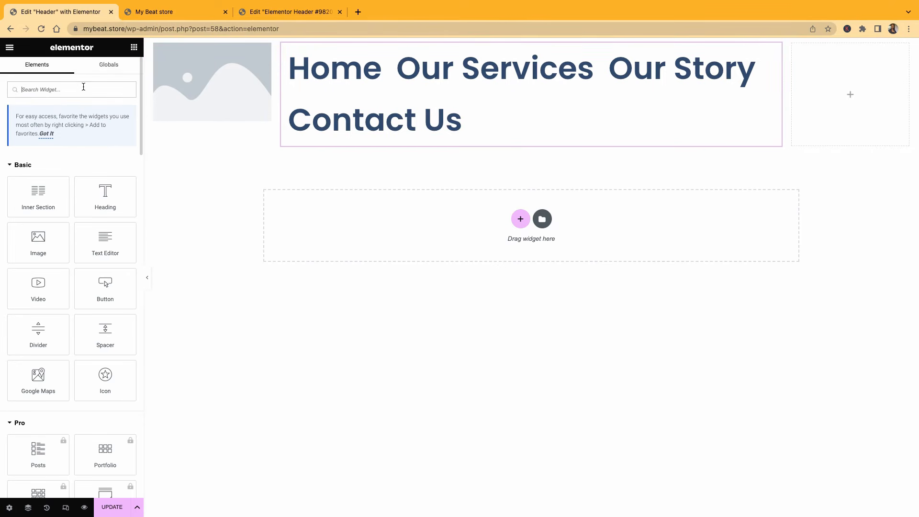
text(butt)
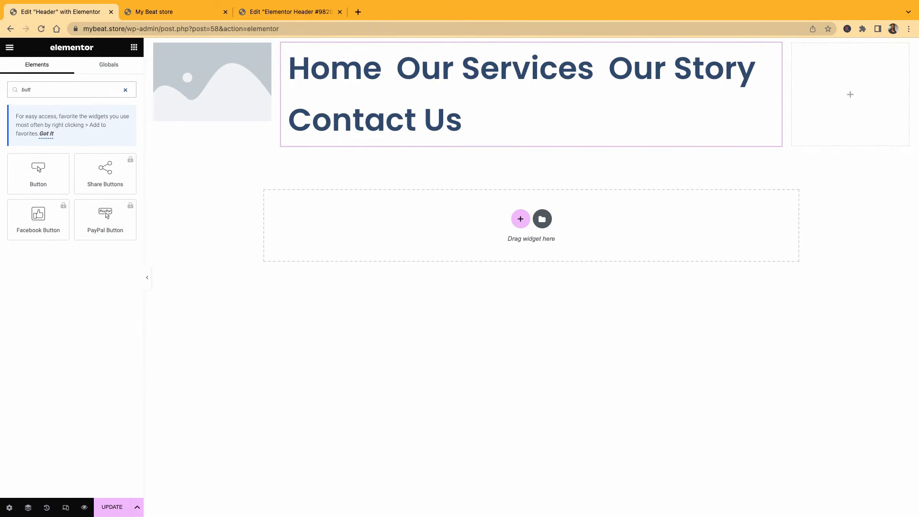
drag(38, 175, 857, 98)
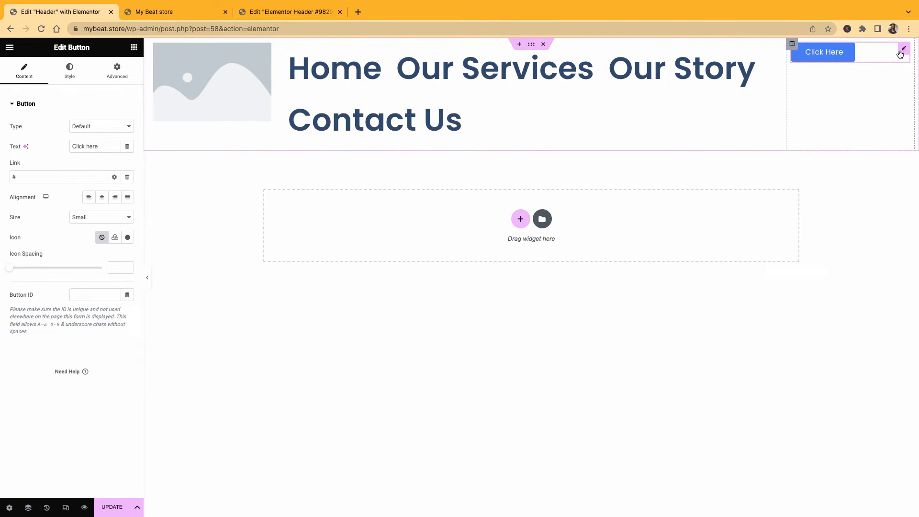
right_click(900, 54)
click(871, 242)
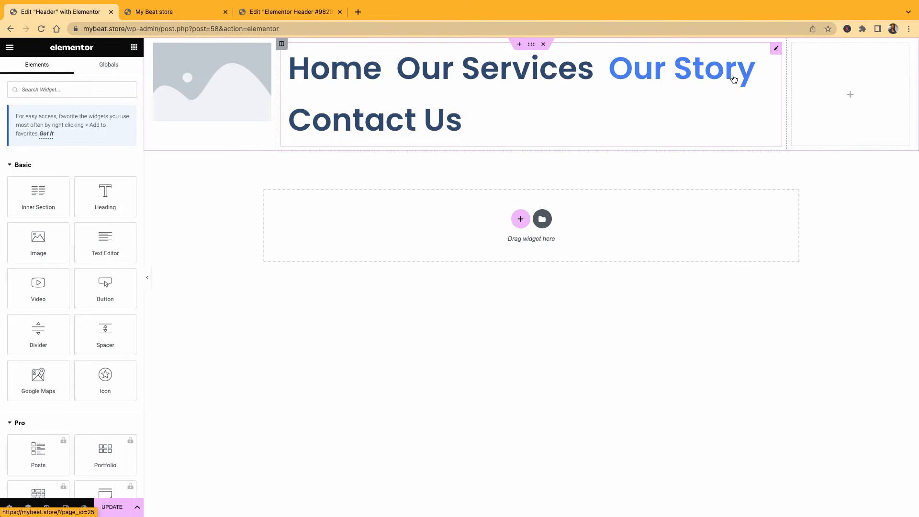
click(776, 49)
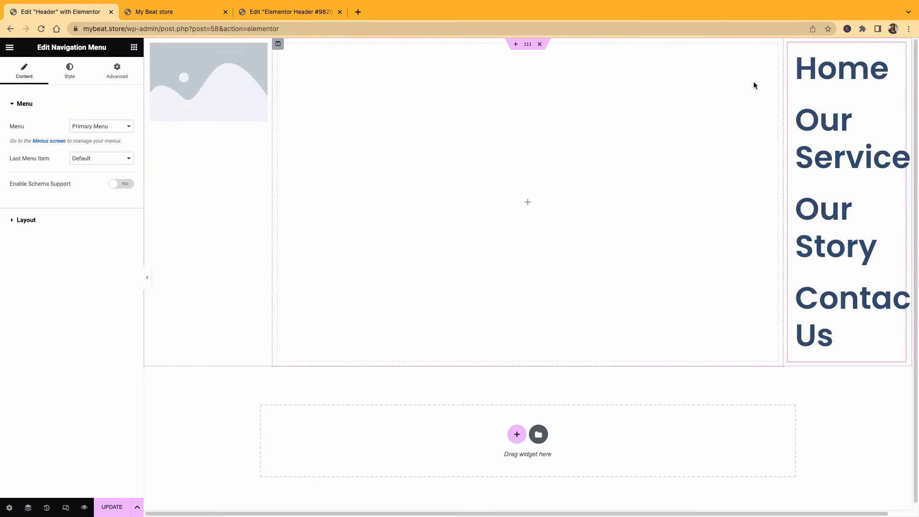
key(super+a)
key(super+z)
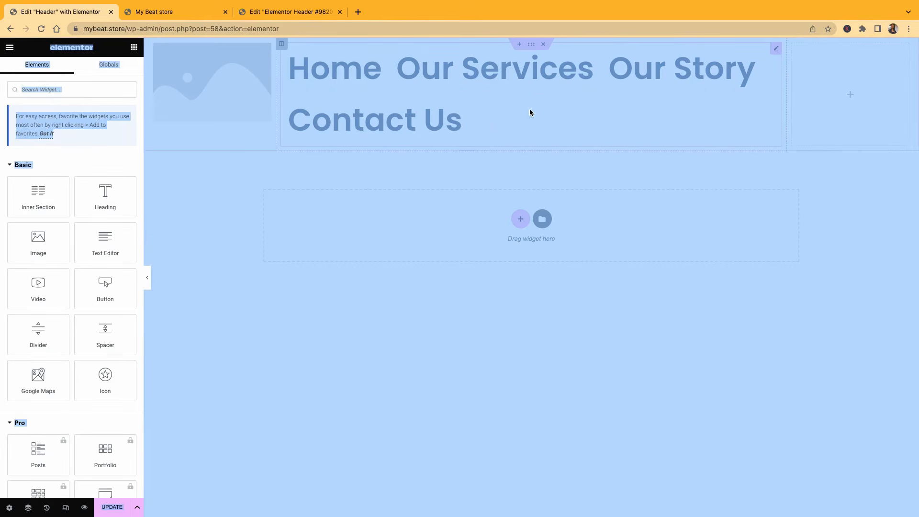
Set the navigation menu's typography size to 26 px in its style settings
click(776, 51)
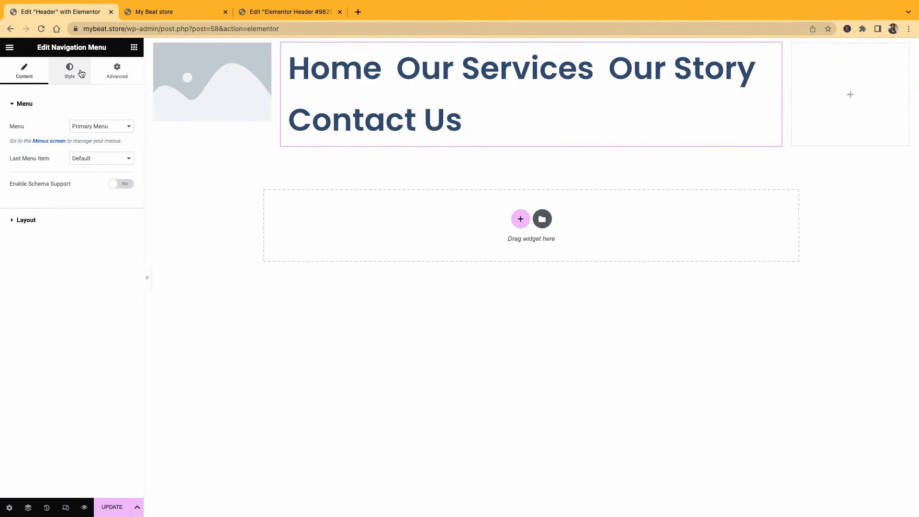
click(81, 73)
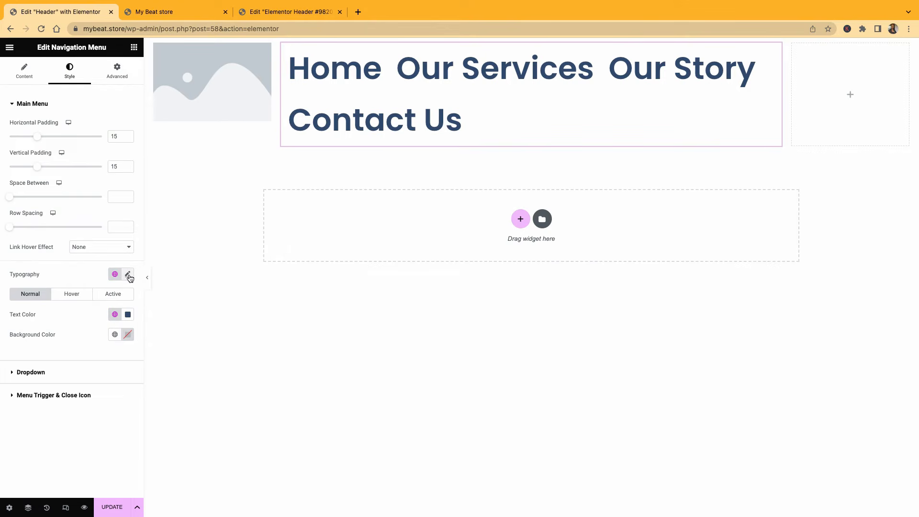
click(128, 276)
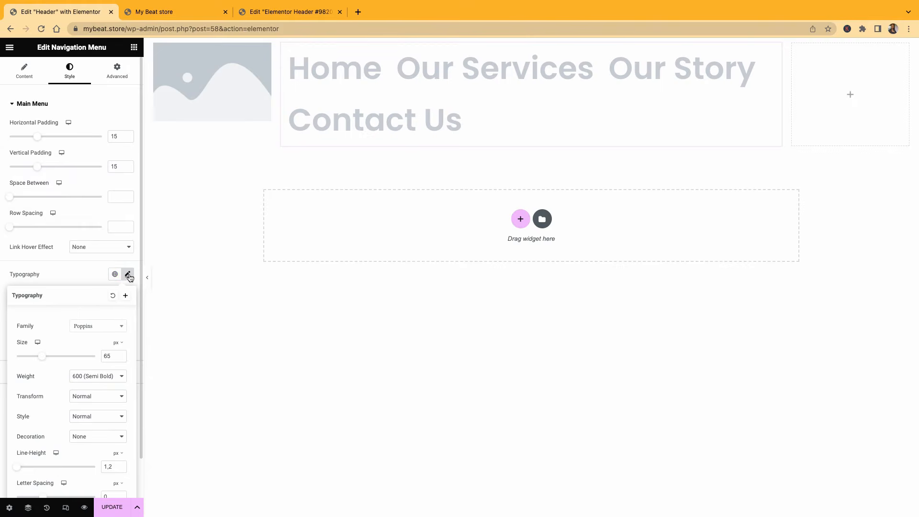
drag(43, 359, 28, 366)
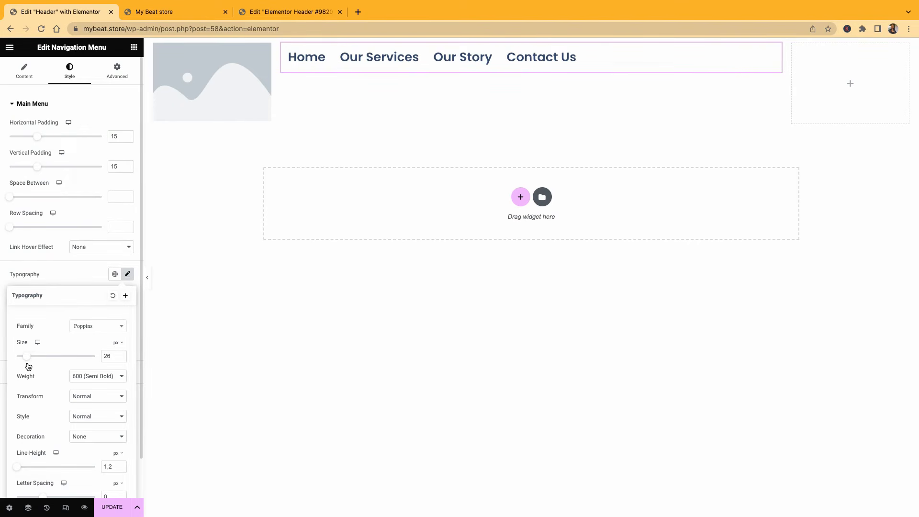
scroll(73, 348, down, 1)
scroll(20, 394, down, 2)
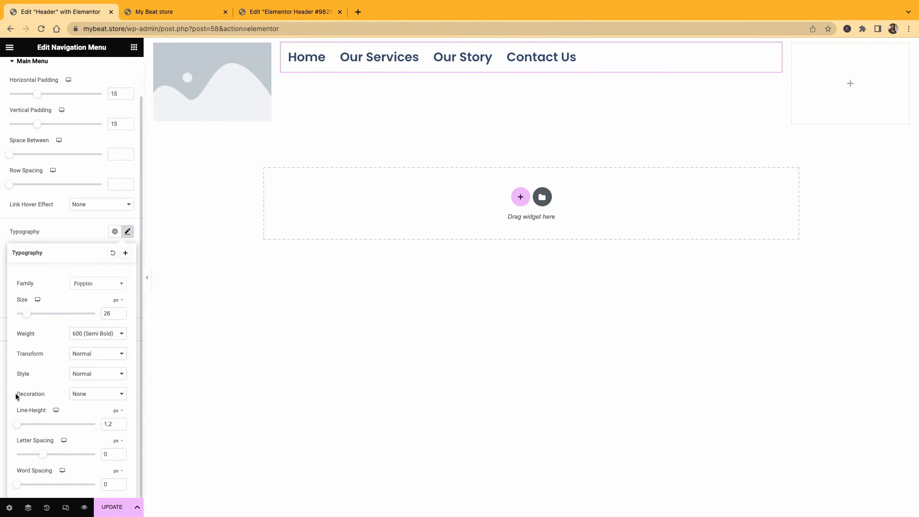
scroll(20, 395, up, 2)
click(60, 271)
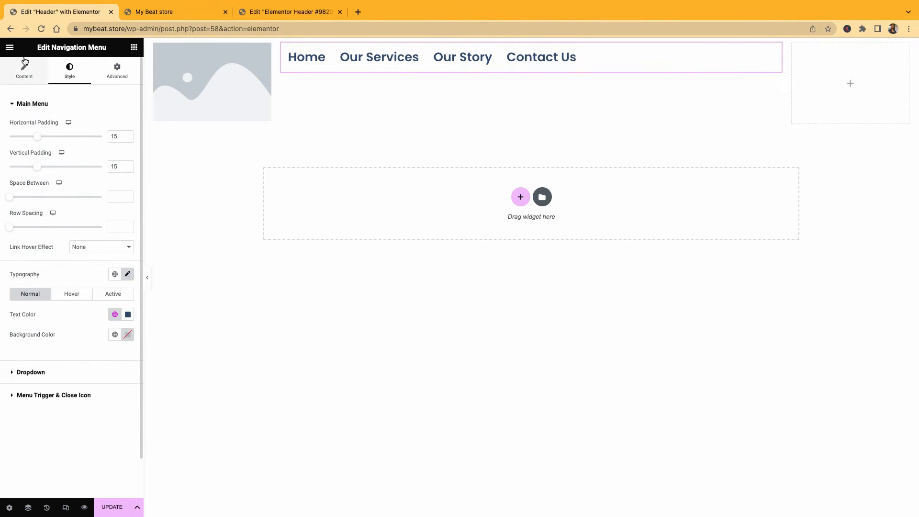
Center-align the navigation menu items within the middle column
click(22, 74)
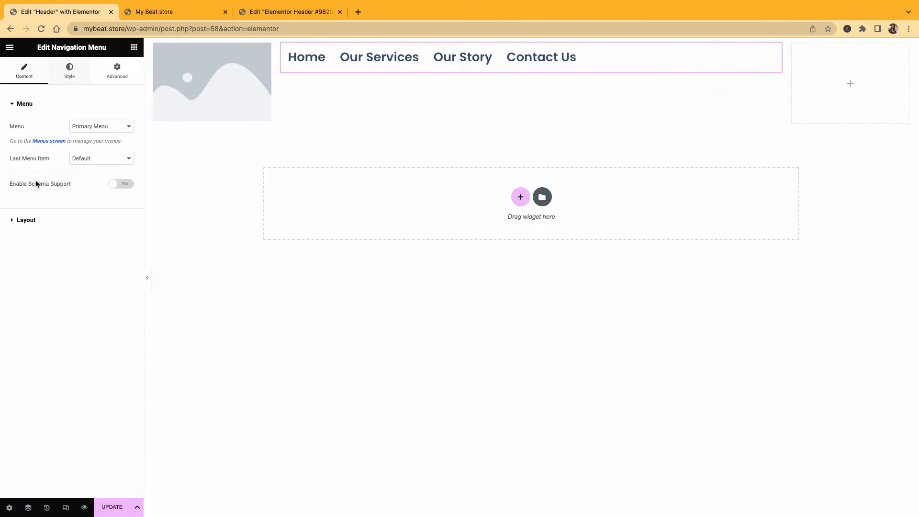
click(24, 221)
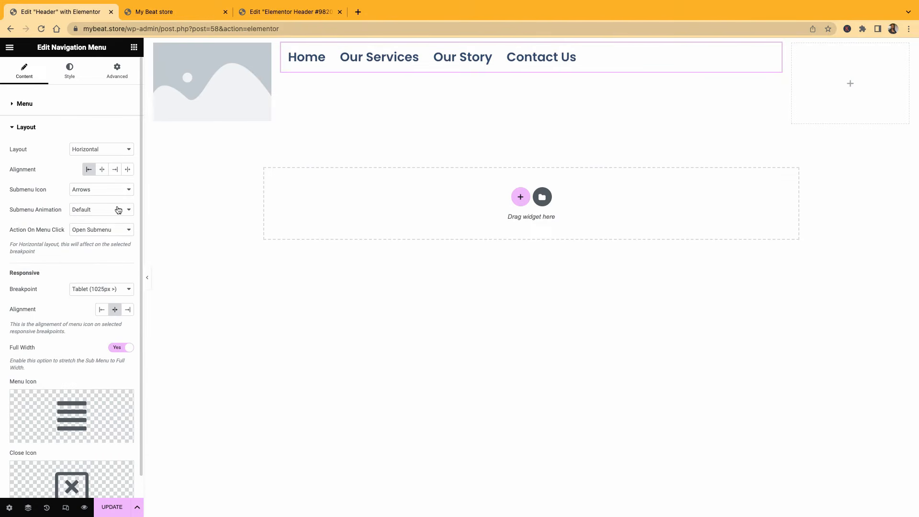
click(103, 172)
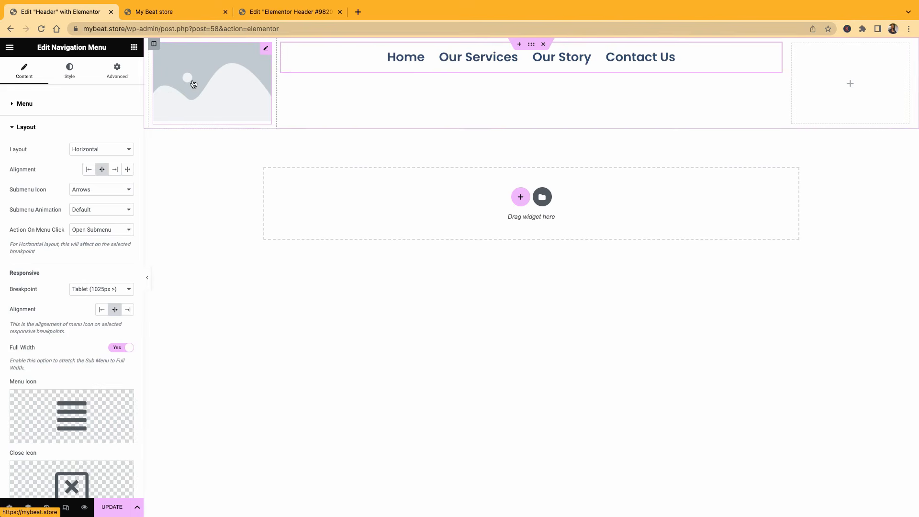
Delete the Site Logo widget from the header's first column
click(193, 84)
click(134, 47)
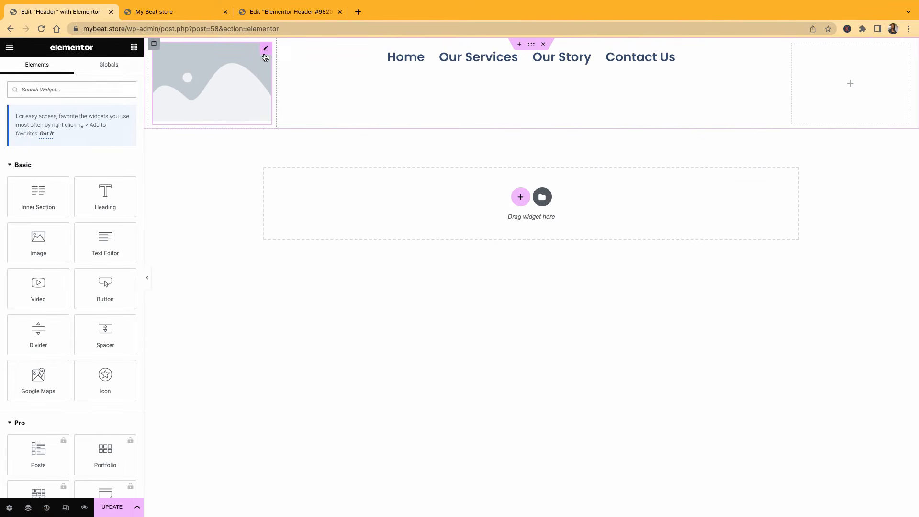
right_click(266, 55)
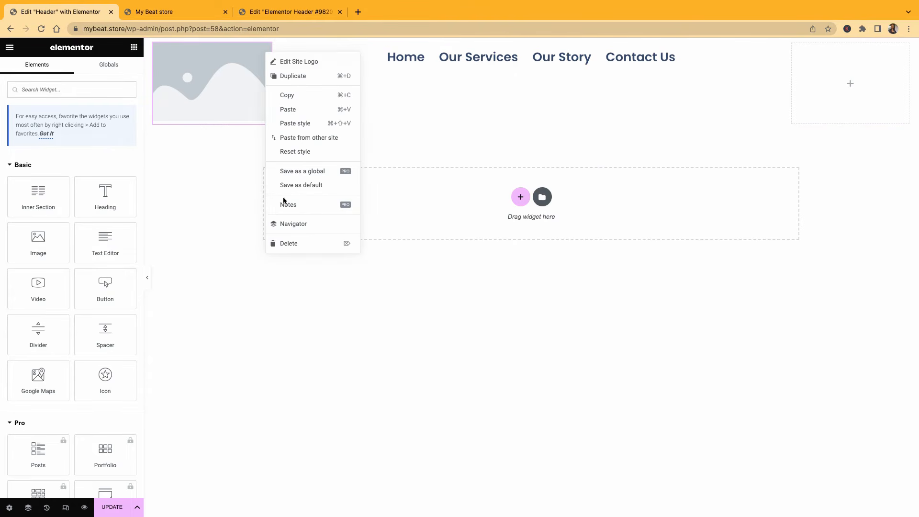
click(289, 243)
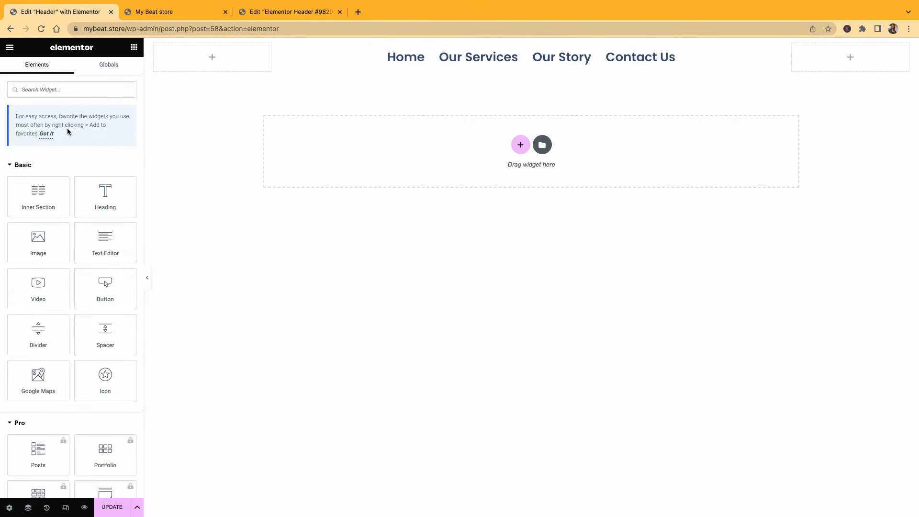
Add an Image widget to the header's first column and choose cropped-cropped-Official-Logo.png from the media library
click(54, 89)
text(ima)
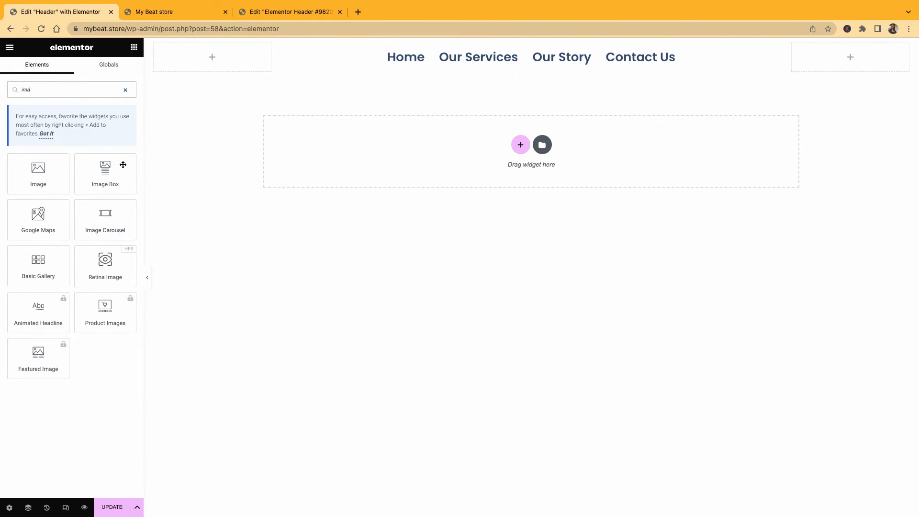
drag(39, 173, 212, 57)
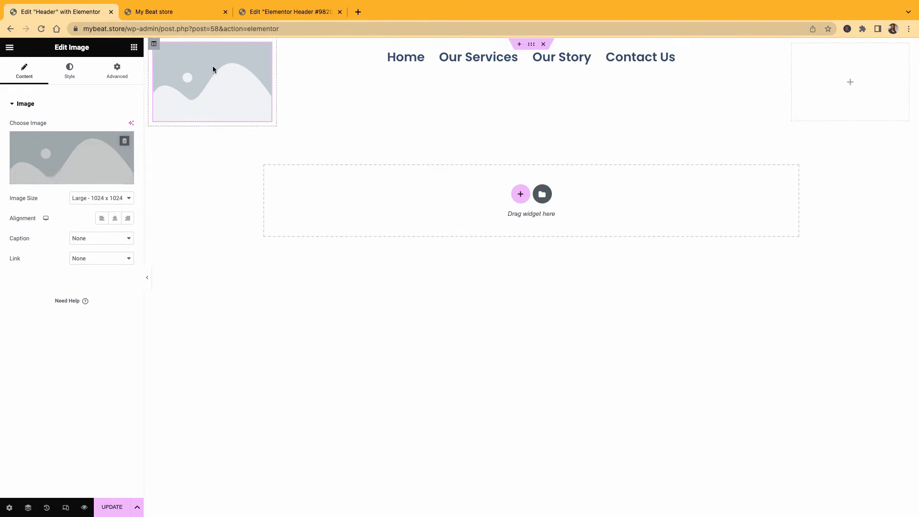
click(82, 147)
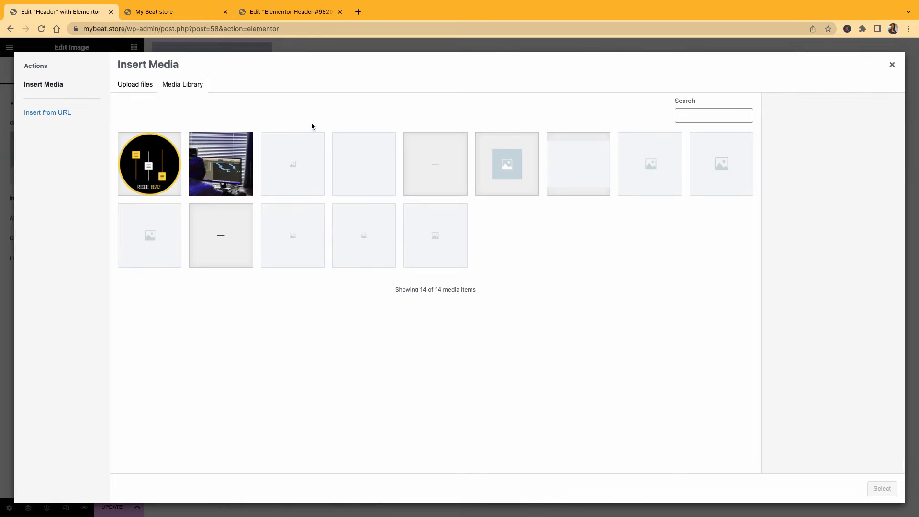
click(138, 168)
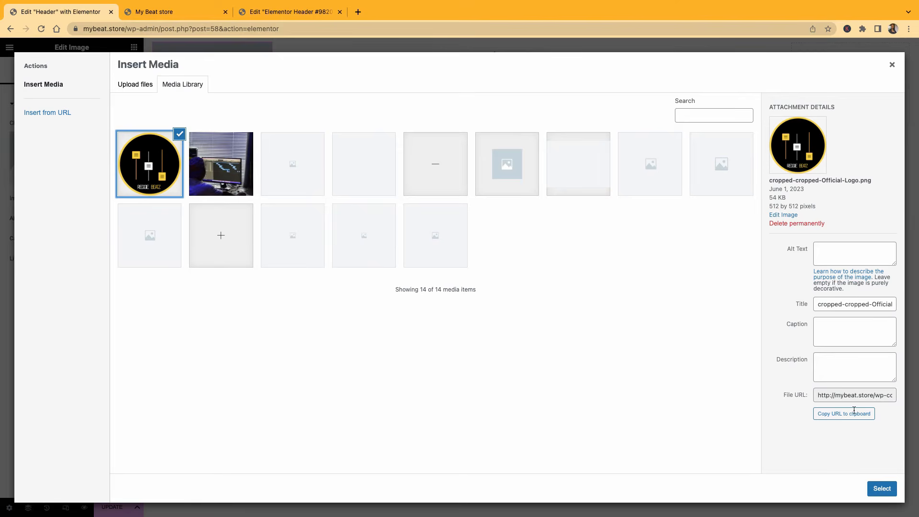
click(883, 489)
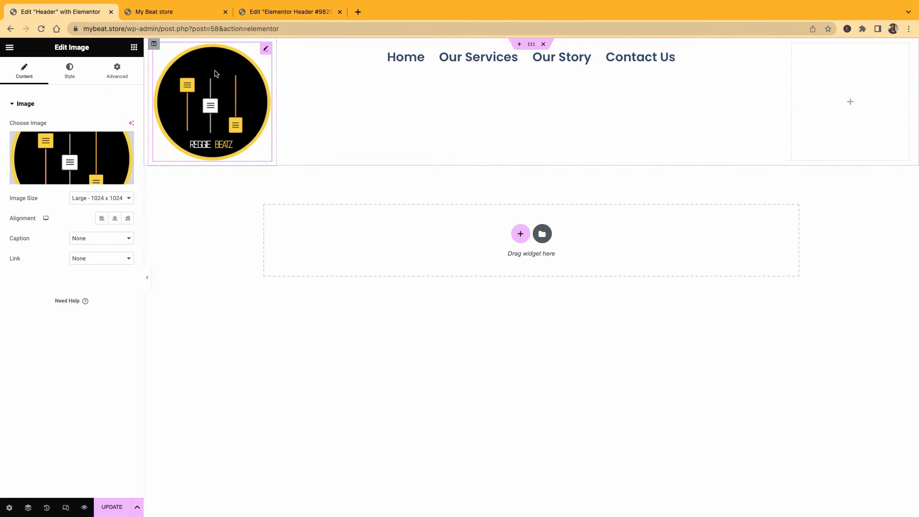
Set the logo image's maximum width to 22% and update the header
click(77, 76)
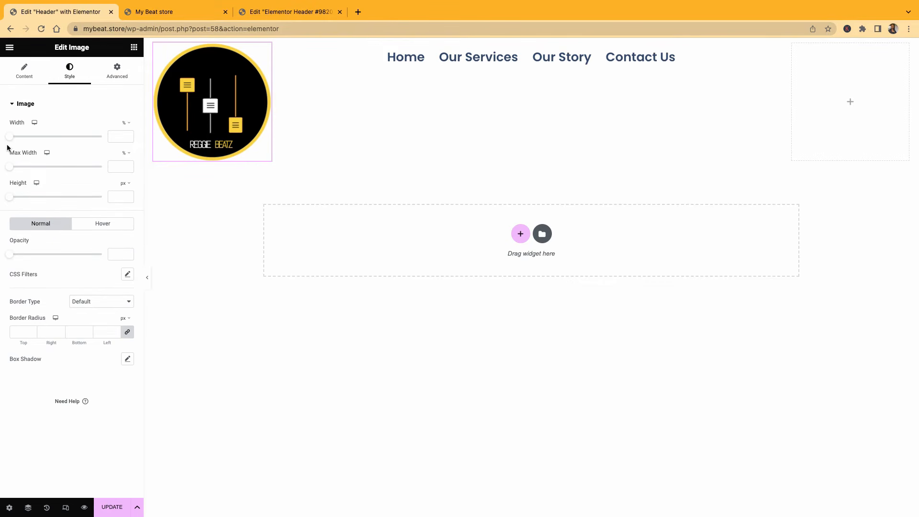
drag(12, 169, 32, 169)
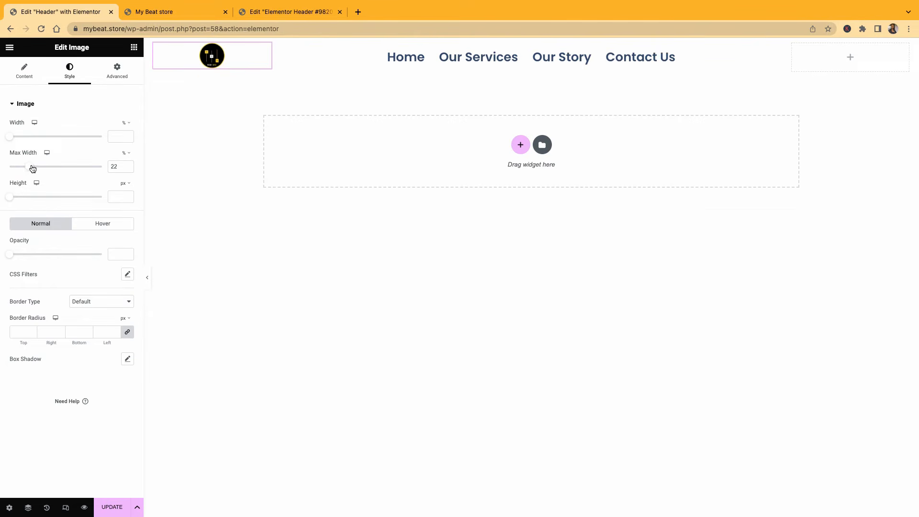
click(775, 47)
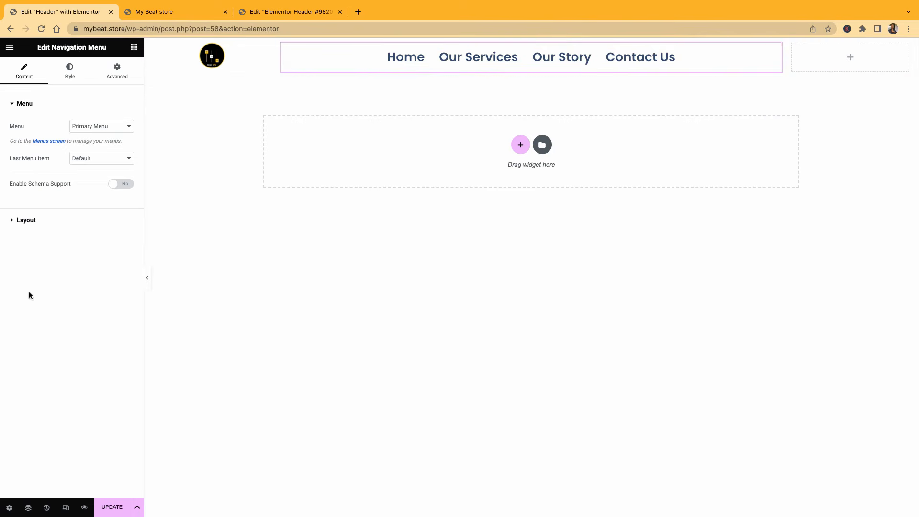
click(128, 506)
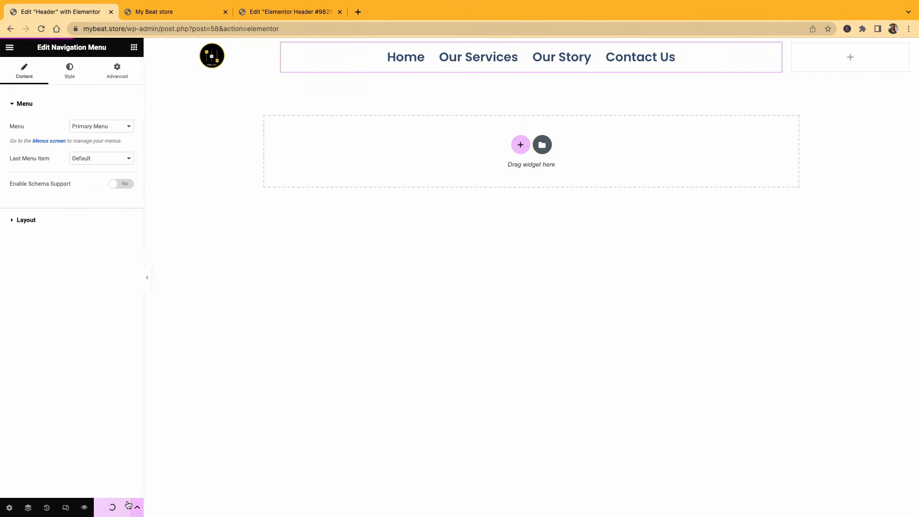
Reload the live store homepage to check the new header, and return to the header editor
click(173, 11)
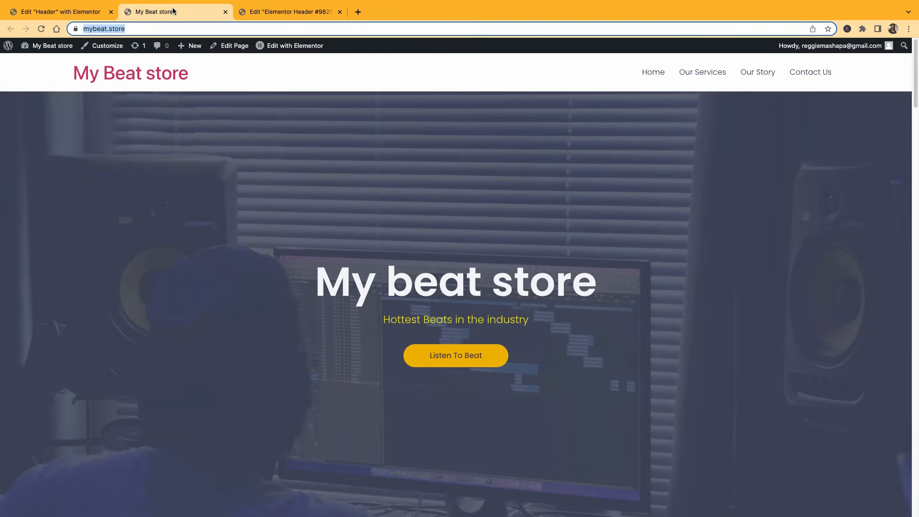
click(41, 31)
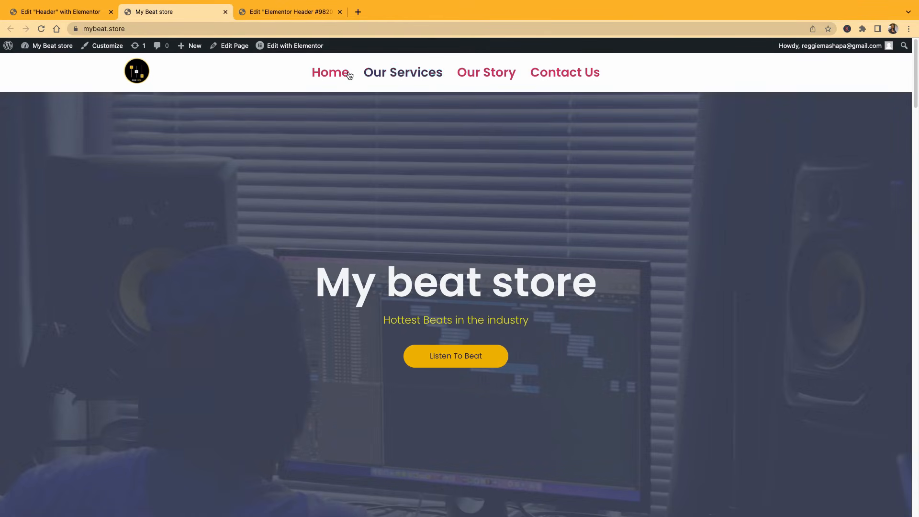
click(75, 13)
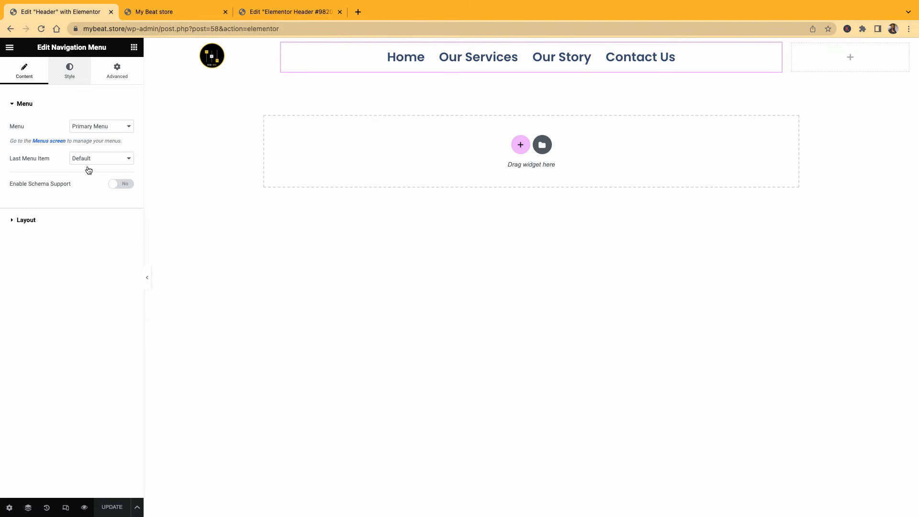
Set the navigation menu's normal text color to the global Primary color
click(70, 71)
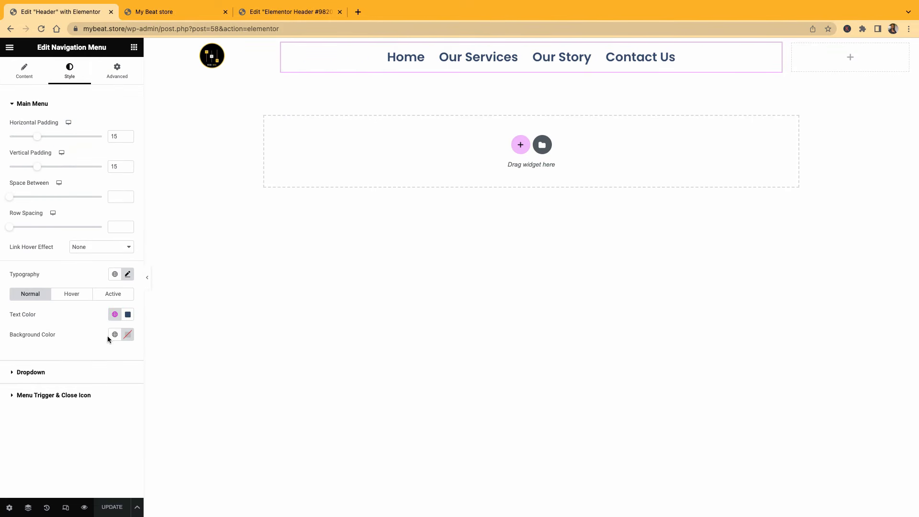
click(119, 318)
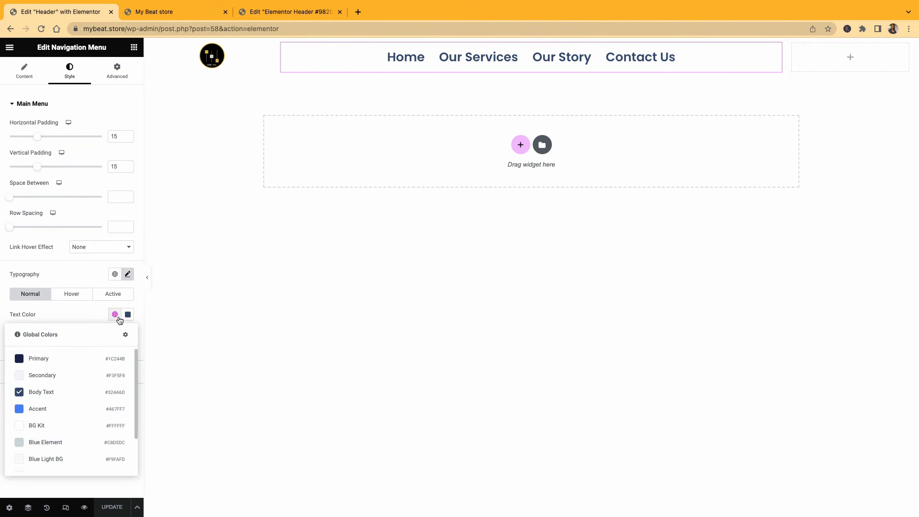
click(52, 360)
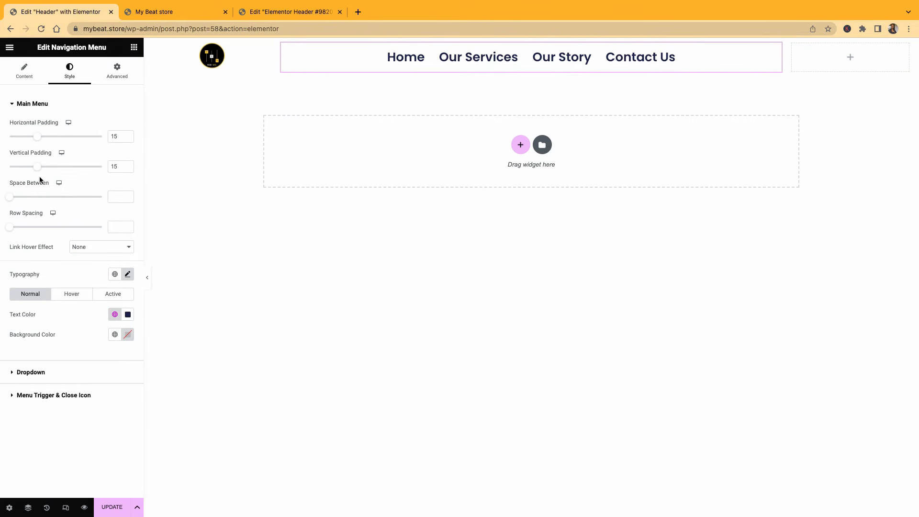
Reduce the navigation menu's typography size to 20 px
click(30, 73)
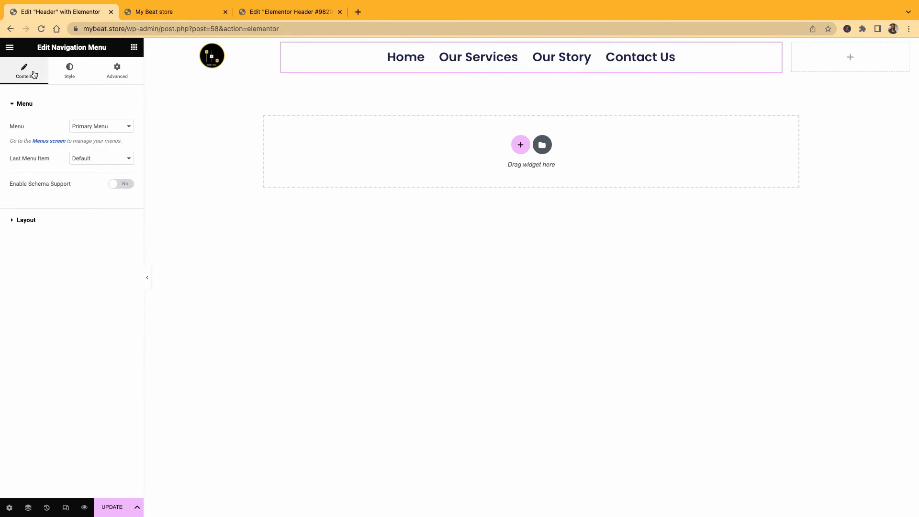
click(56, 78)
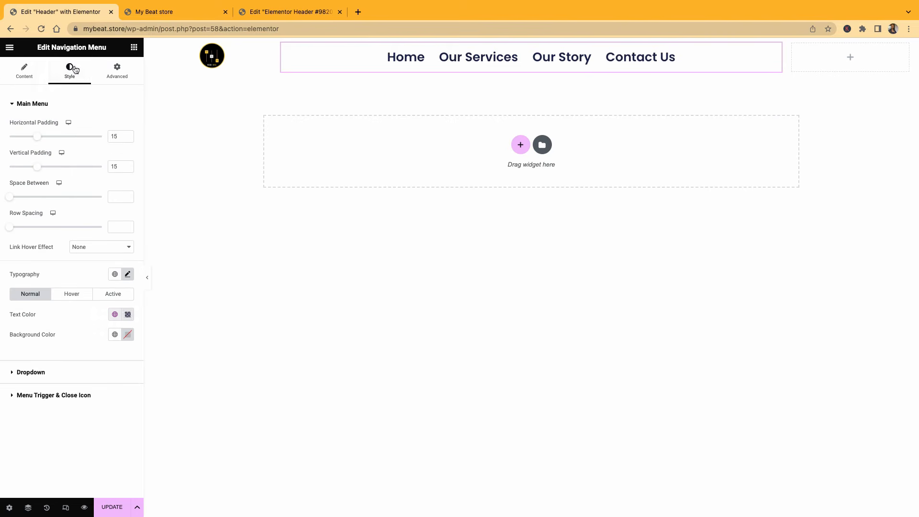
click(128, 275)
drag(29, 359, 24, 359)
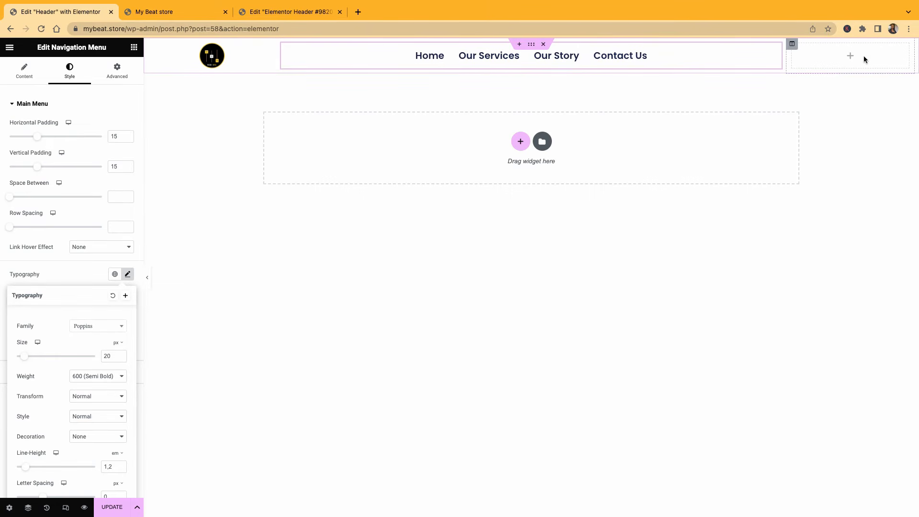
Try the global Primary color as a classic background for the header section
click(531, 44)
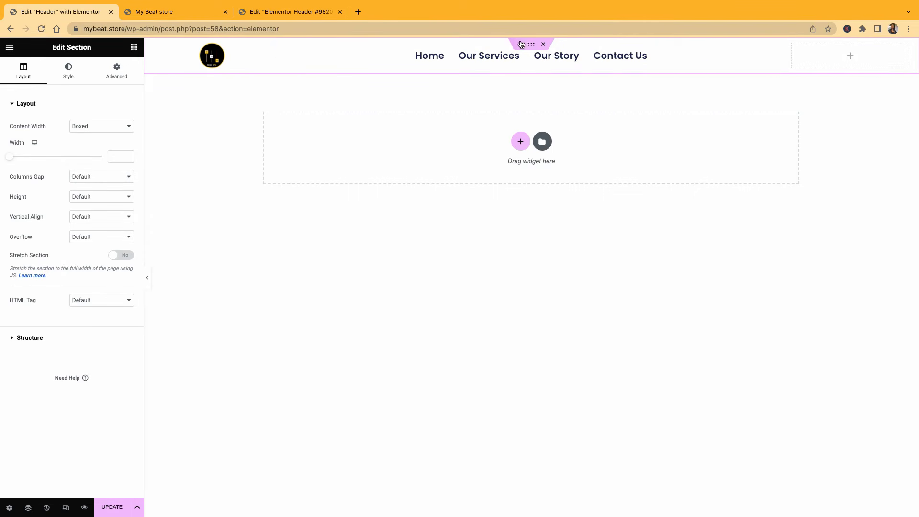
click(74, 78)
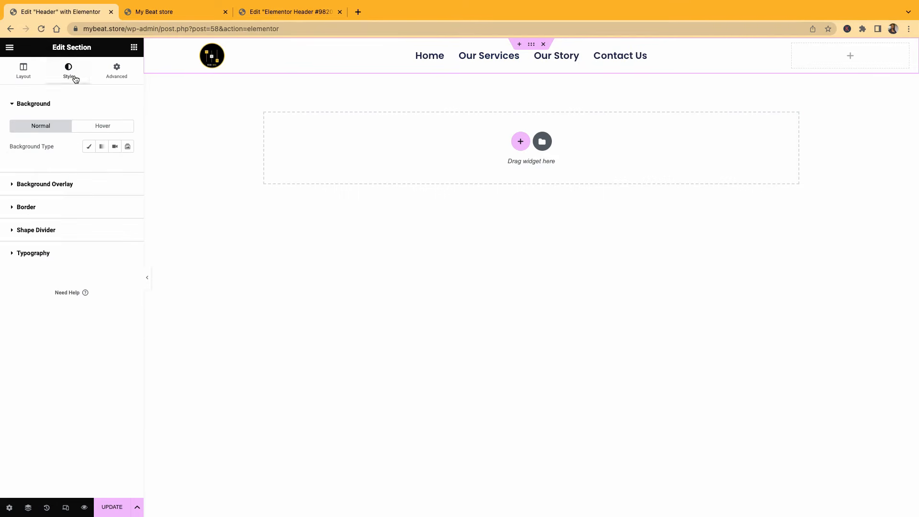
click(93, 152)
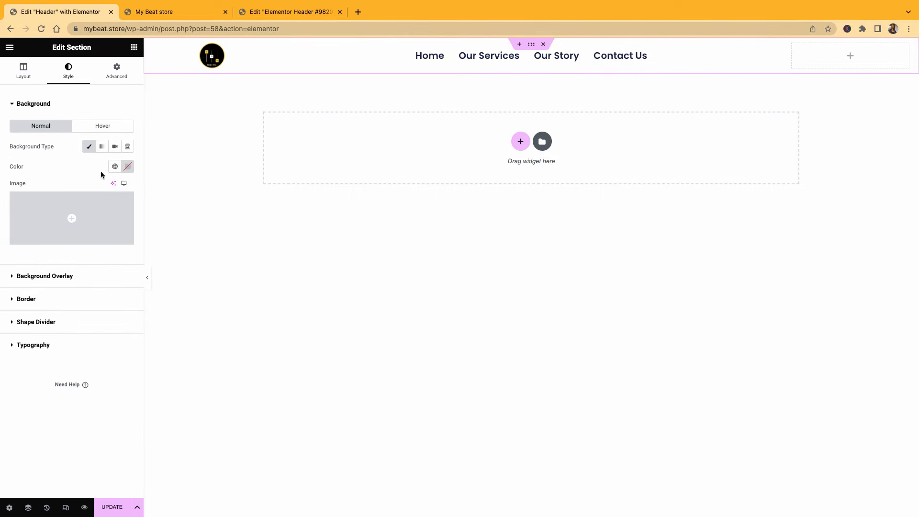
click(115, 166)
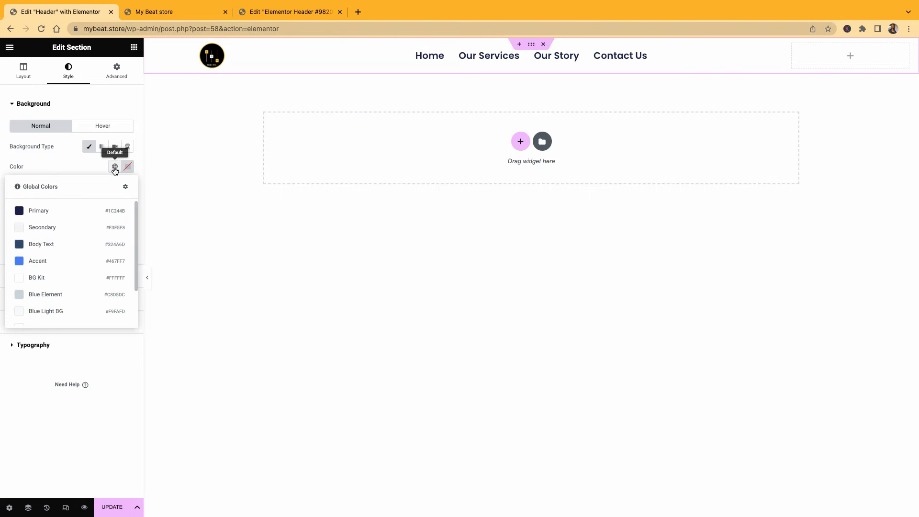
click(48, 213)
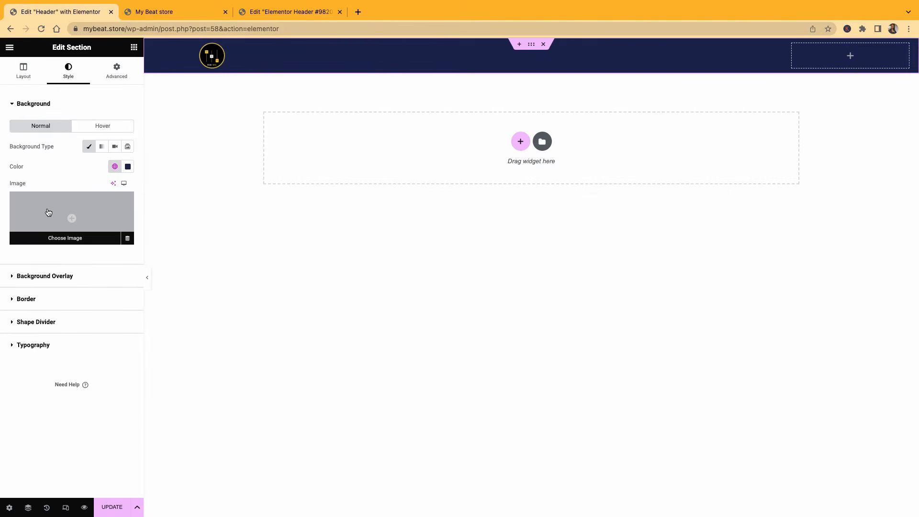
Try a custom black (#000000) as the header section's background color
click(115, 166)
click(128, 166)
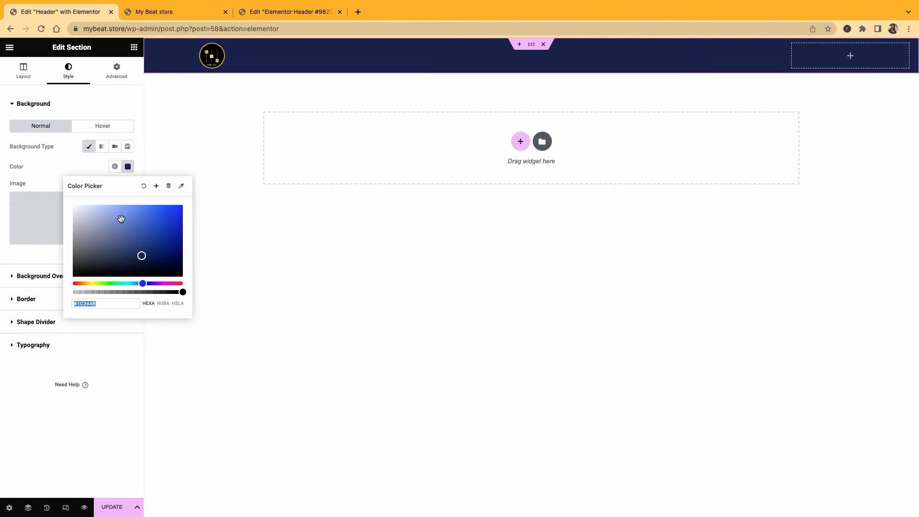
drag(120, 219, 65, 334)
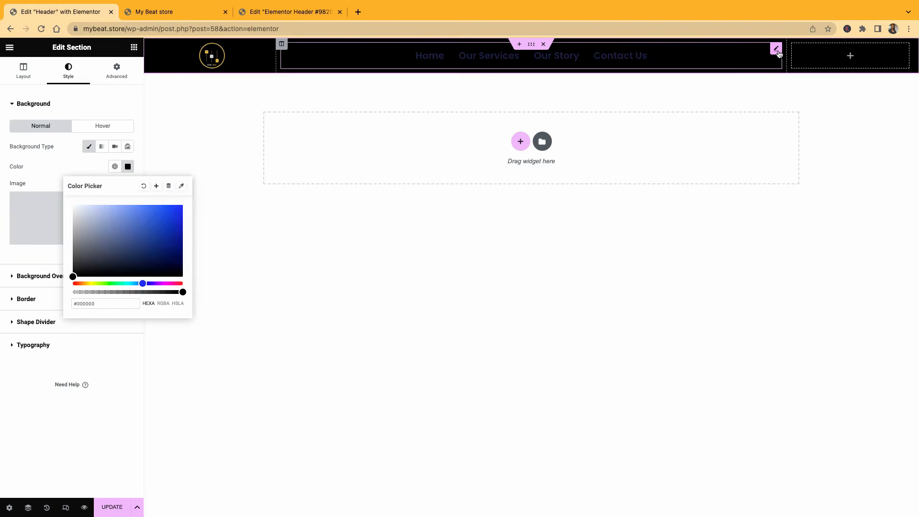
Try the global Secondary color for the navigation menu text and update the header
click(777, 50)
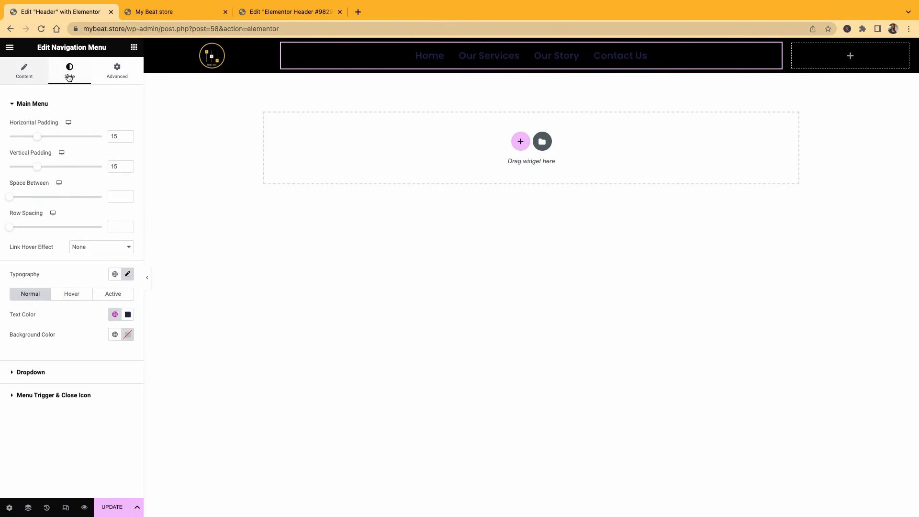
click(115, 315)
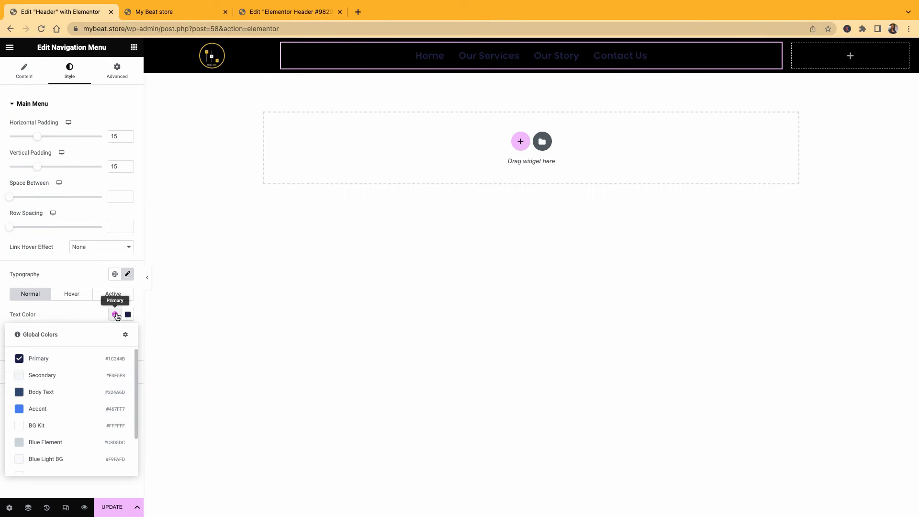
click(64, 381)
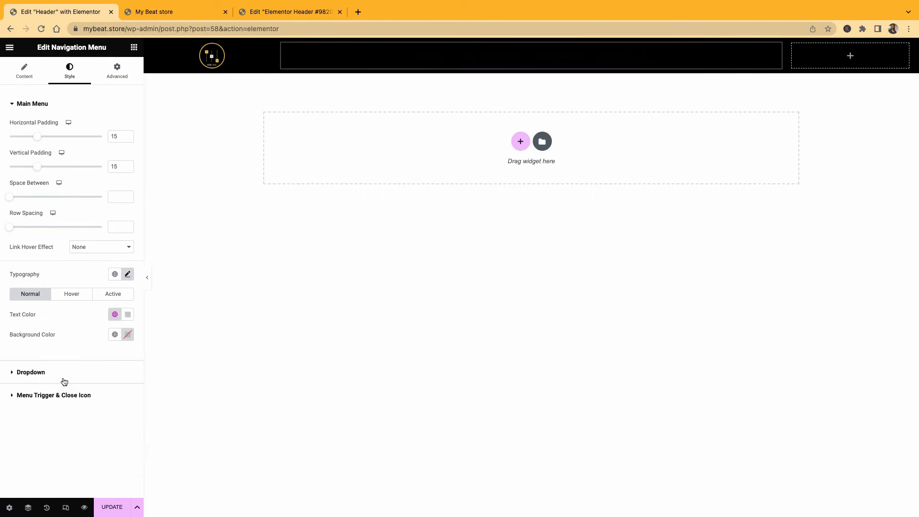
click(106, 506)
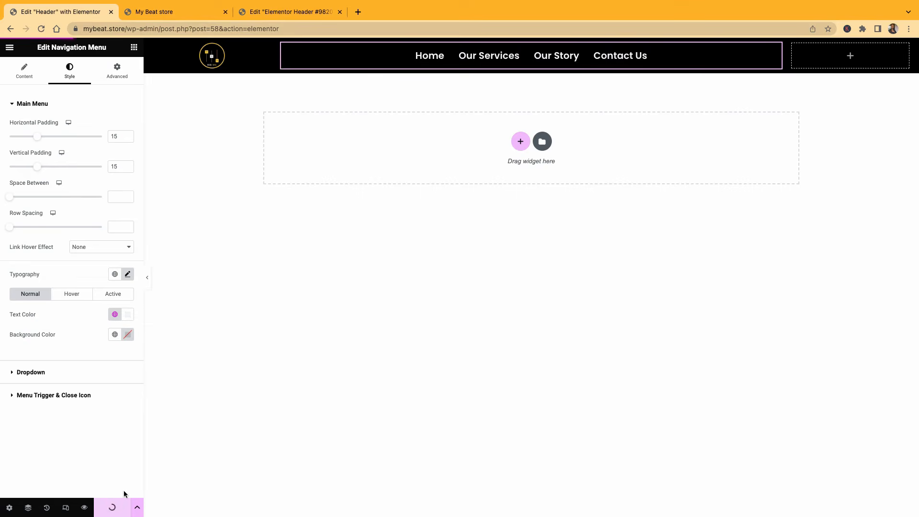
Reload the live store homepage to review the black header, scroll through the page and return to the header editor
click(194, 12)
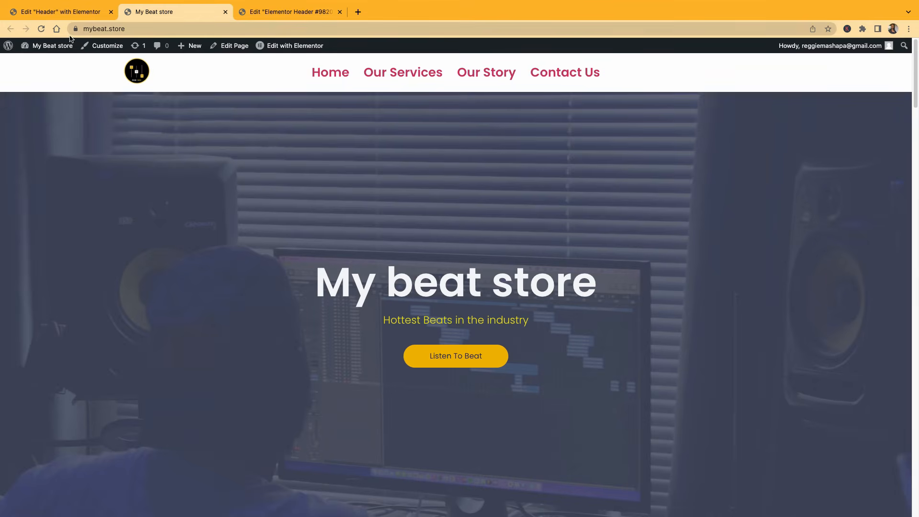
click(40, 30)
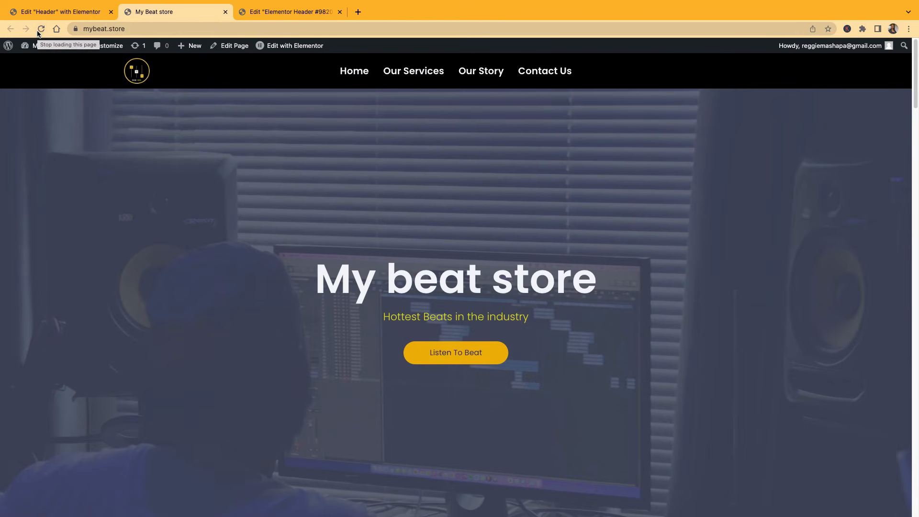
scroll(640, 269, down, 4)
scroll(640, 269, up, 4)
click(35, 12)
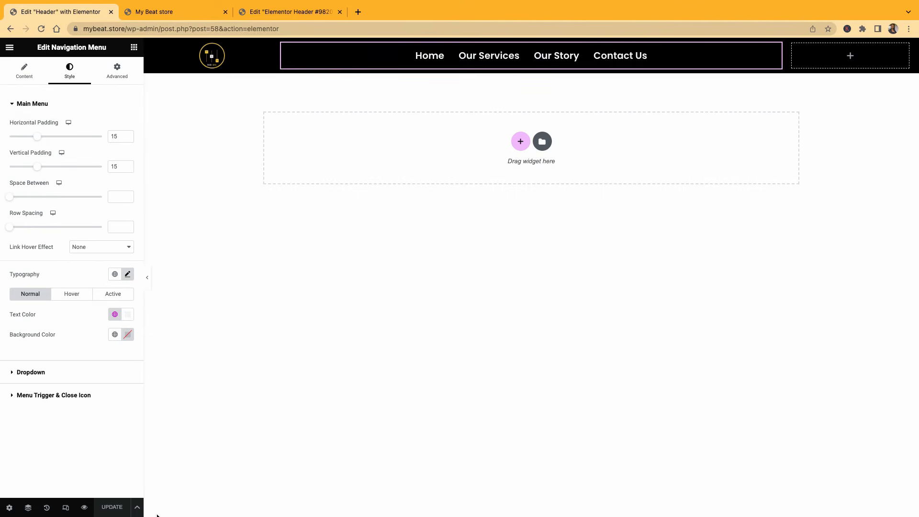
Revert the header through the edit history to the section's Background Type edit, undoing the black background and Secondary menu text color
click(48, 508)
click(72, 122)
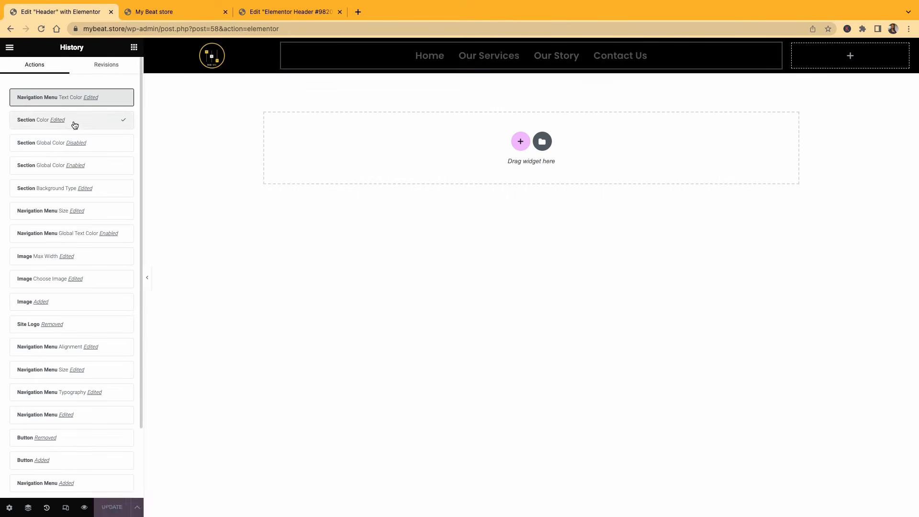
click(97, 149)
click(88, 168)
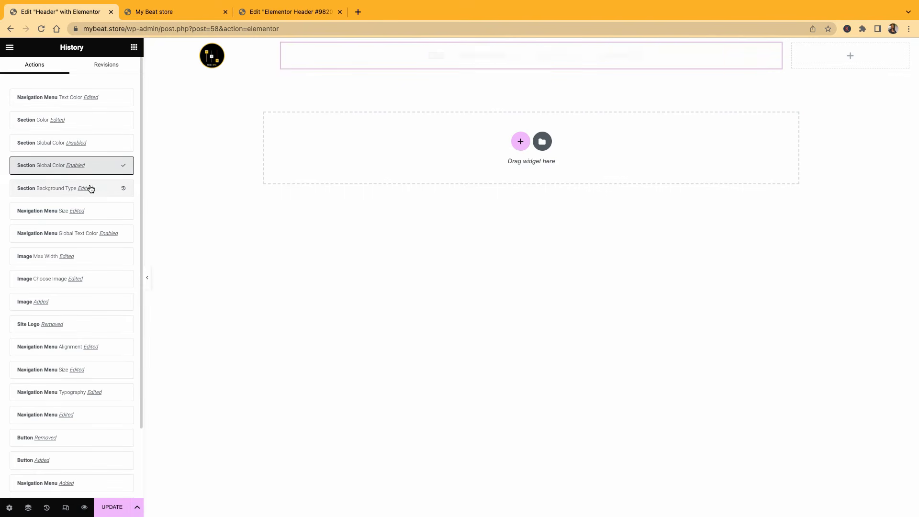
click(91, 189)
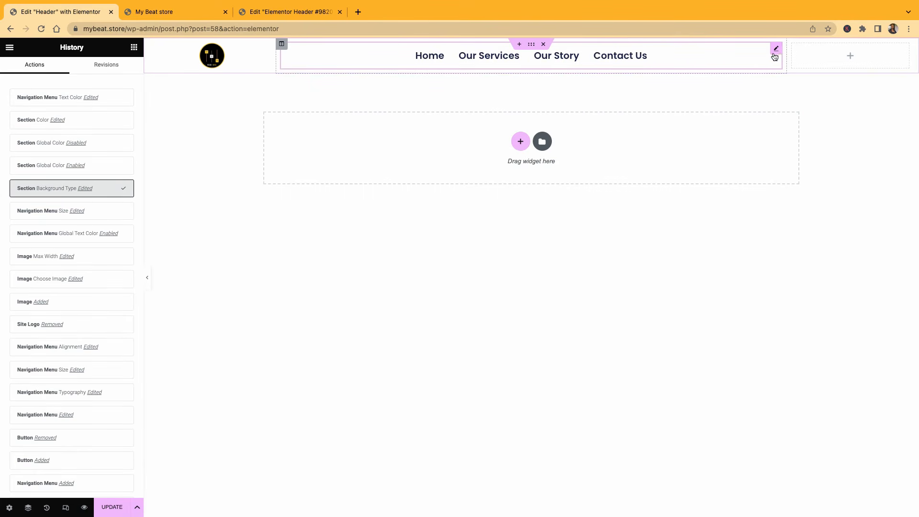
Set the header navigation menu's typography weight to 400 (Normal) and update the header
click(705, 68)
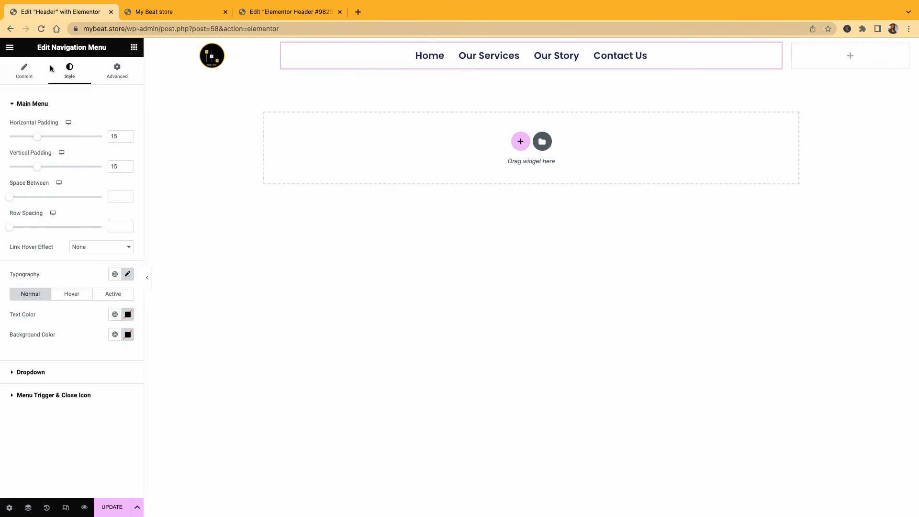
click(25, 77)
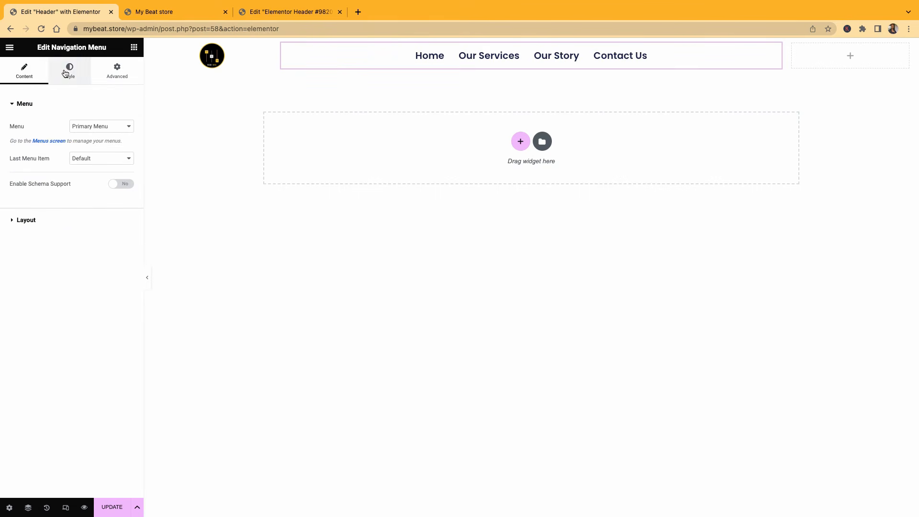
click(69, 71)
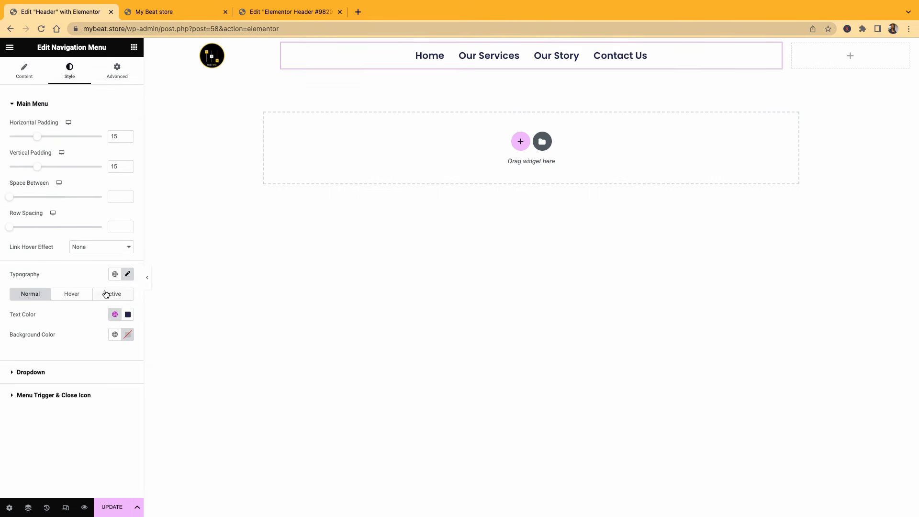
click(126, 276)
click(109, 376)
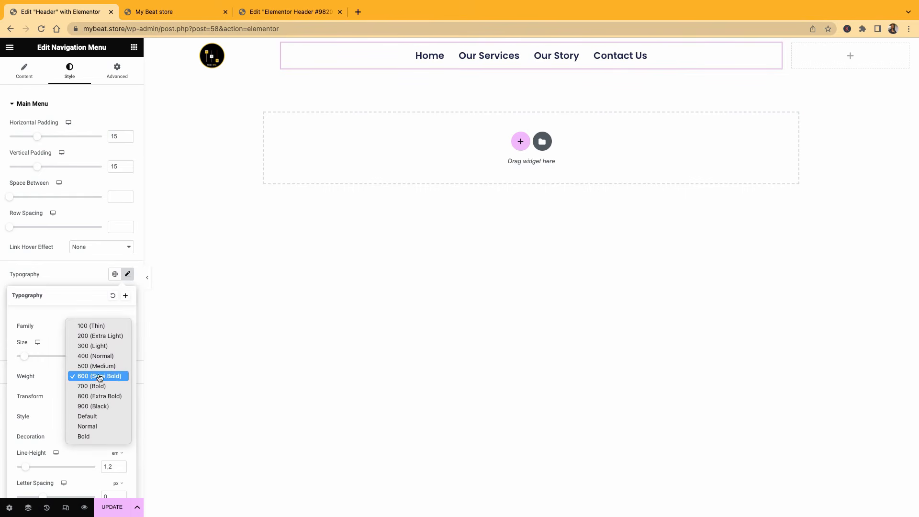
click(91, 359)
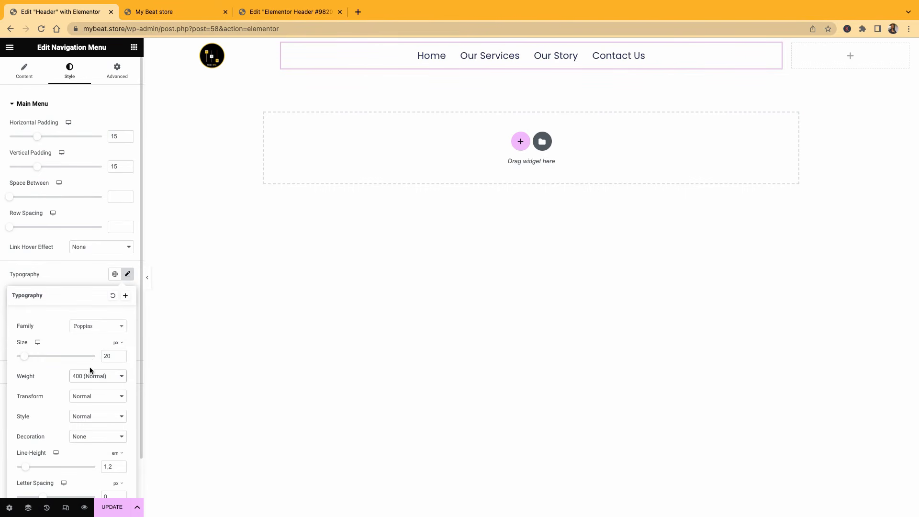
click(113, 509)
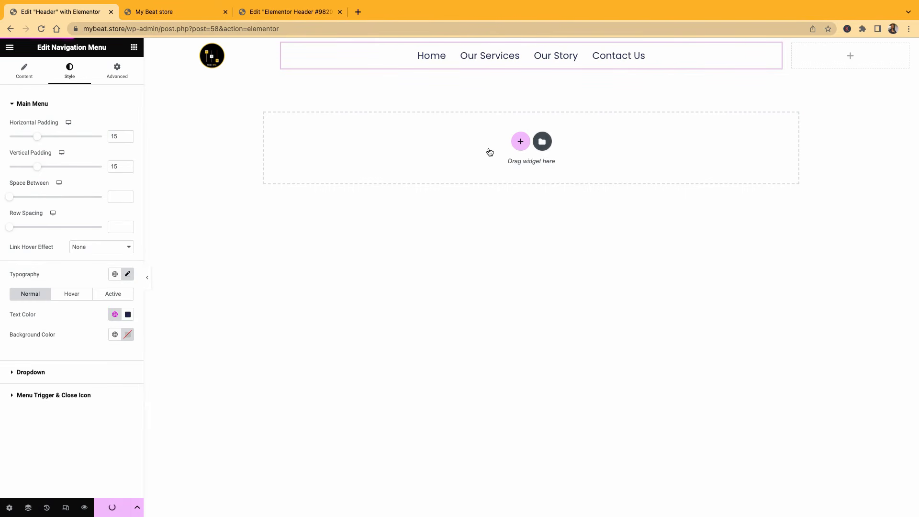
Reload the live store homepage and examine the updated header, hero area and Beats section
click(184, 37)
click(273, 53)
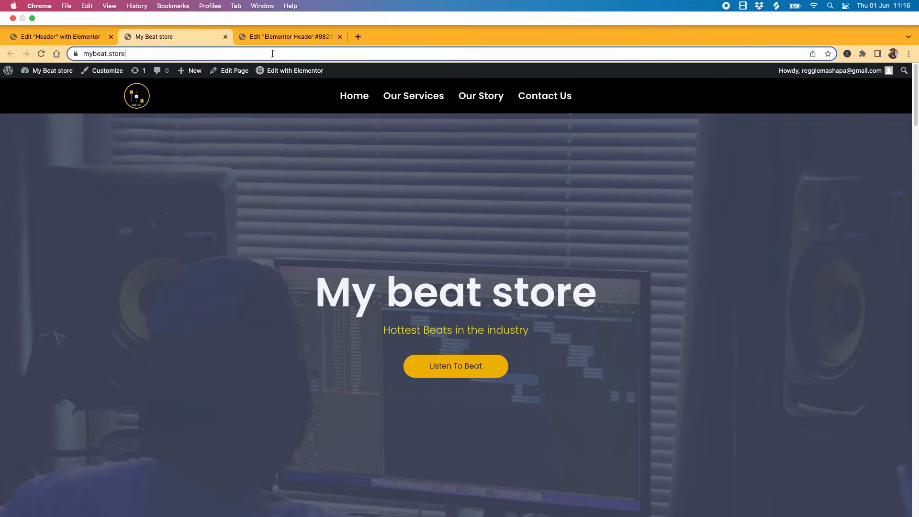
key(Return)
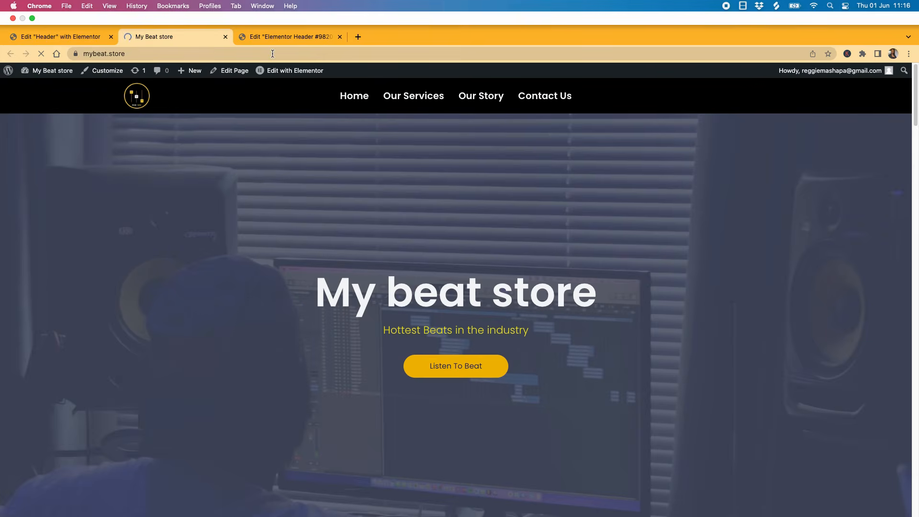
scroll(666, 299, down, 1)
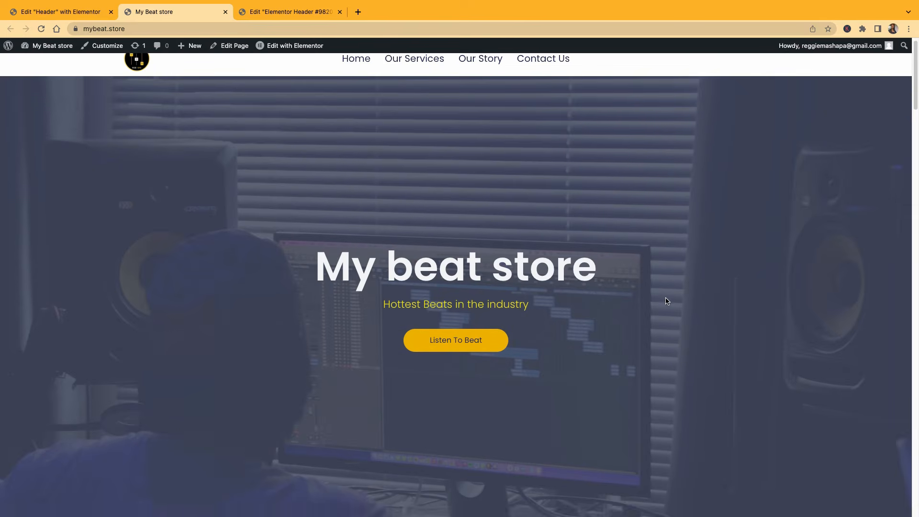
scroll(666, 302, up, 1)
scroll(344, 228, down, 1)
scroll(345, 229, down, 5)
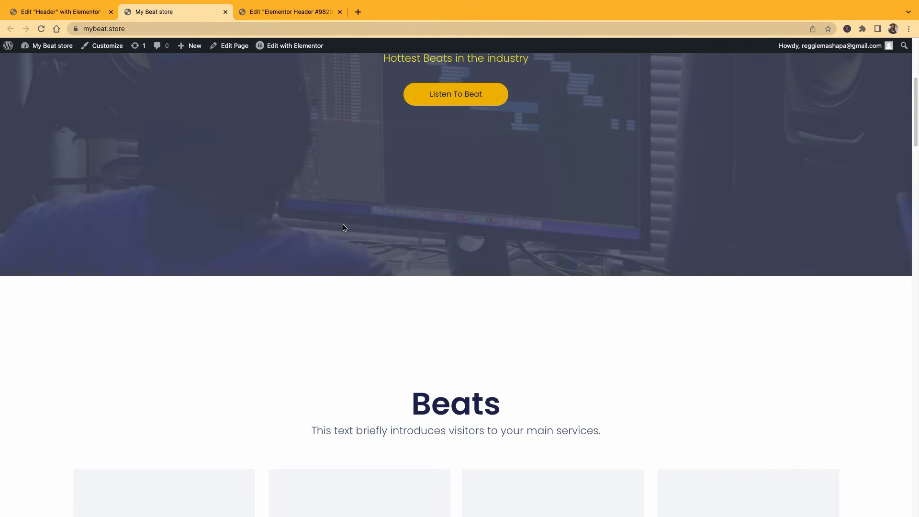
scroll(343, 228, down, 5)
scroll(419, 234, up, 10)
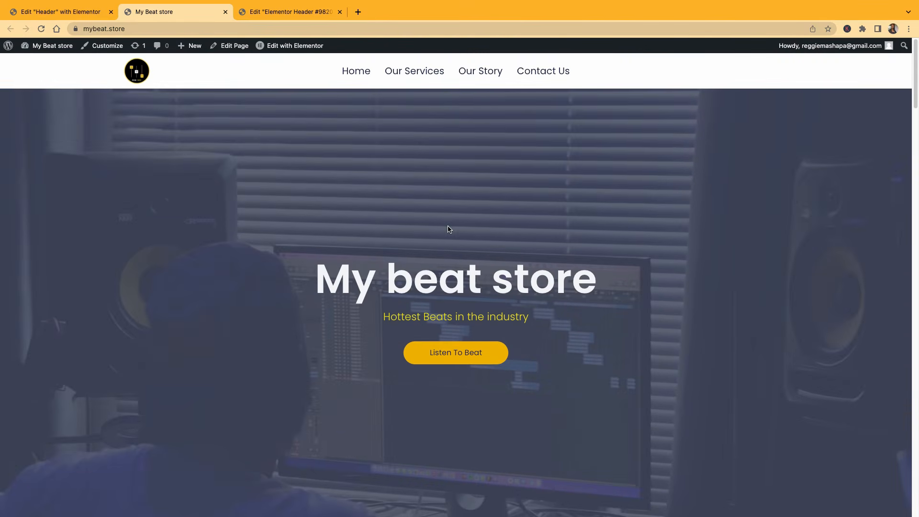
scroll(457, 231, down, 3)
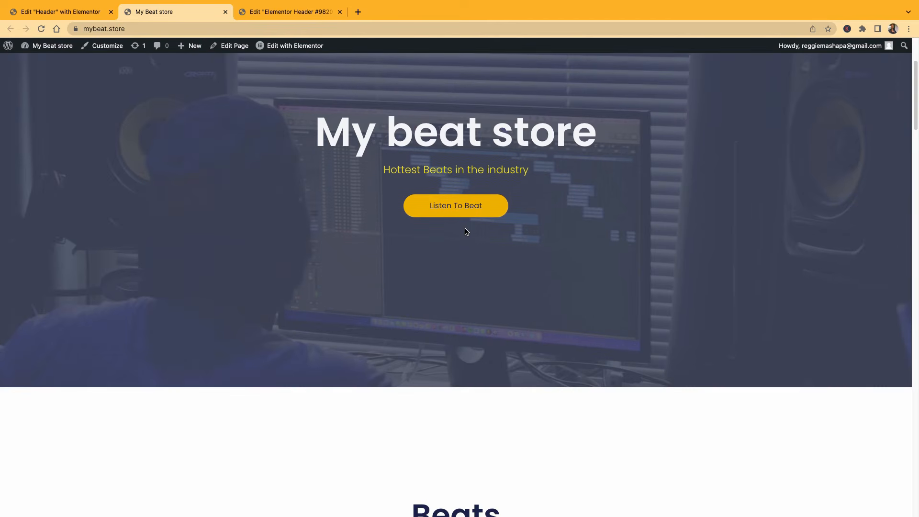
scroll(467, 232, down, 7)
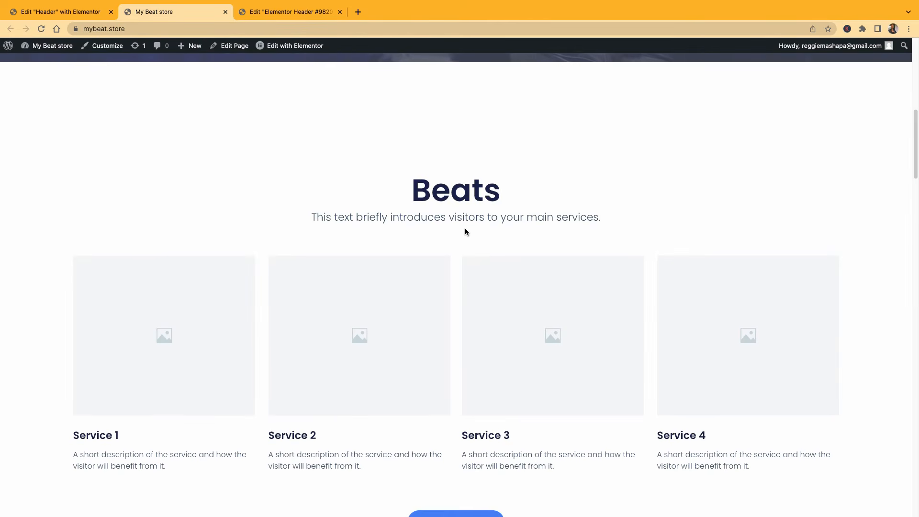
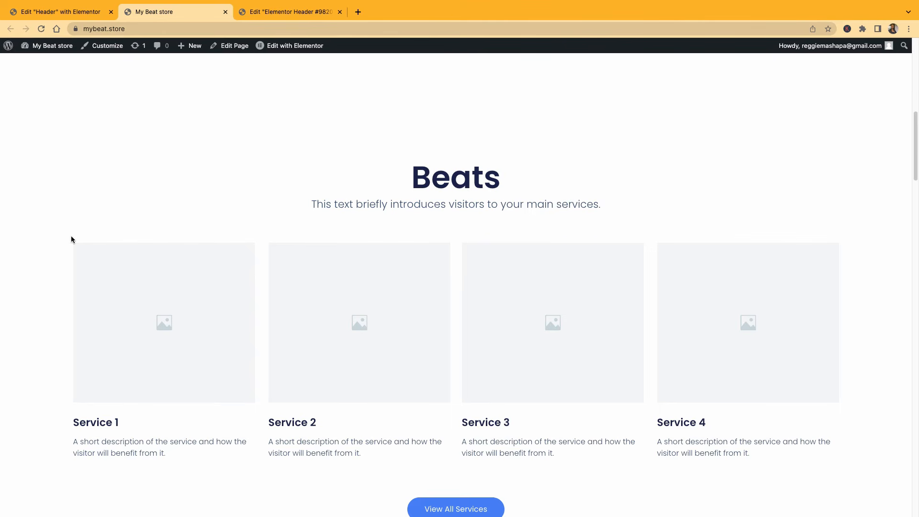
Open the live store homepage for editing with Elementor
scroll(119, 276, down, 1)
scroll(119, 277, up, 10)
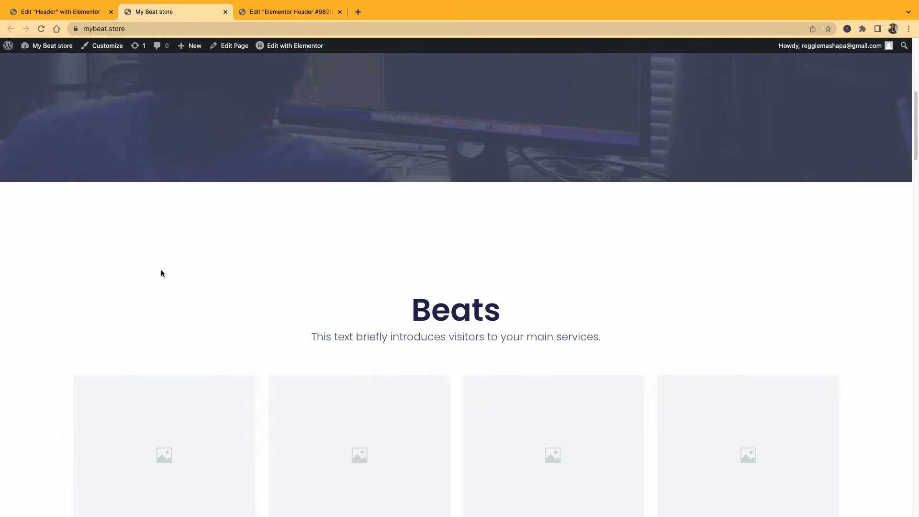
scroll(293, 246, down, 2)
click(287, 46)
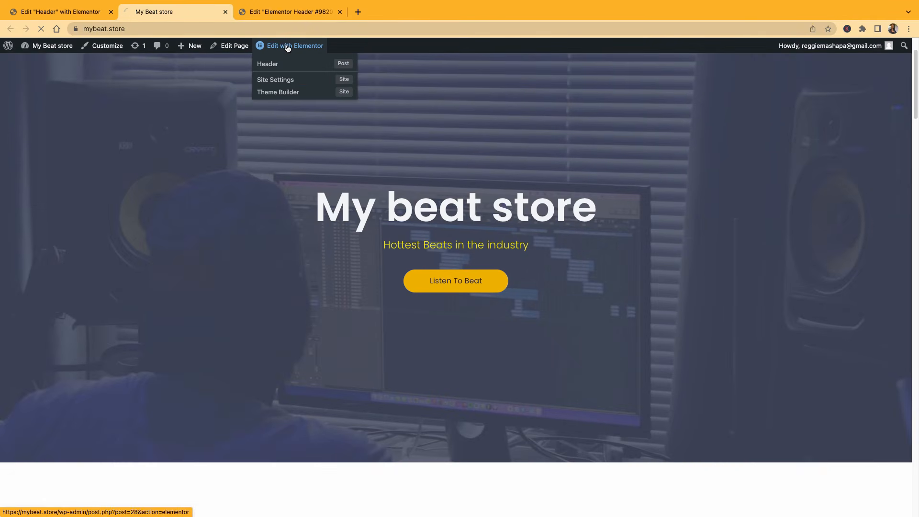
Go to beatstars.com in a new browser tab and sign in to the account
click(358, 11)
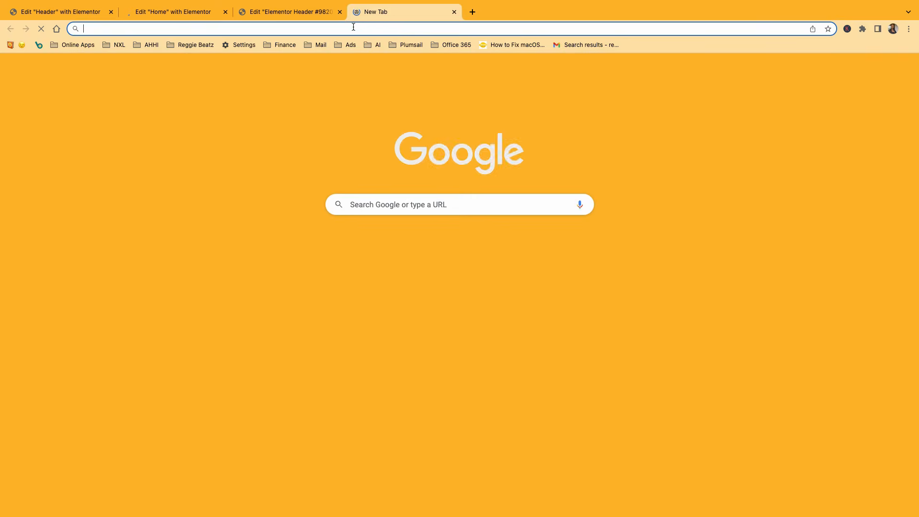
text(be)
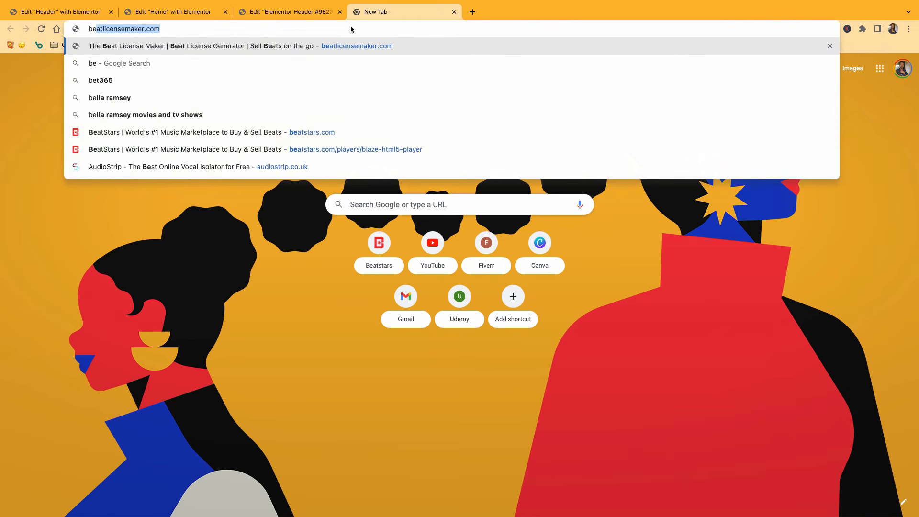
text(atstars)
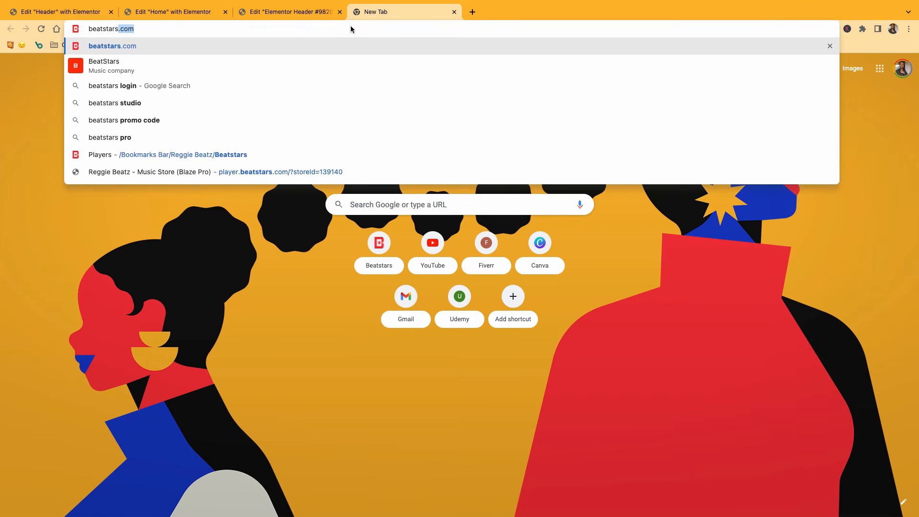
key(Return)
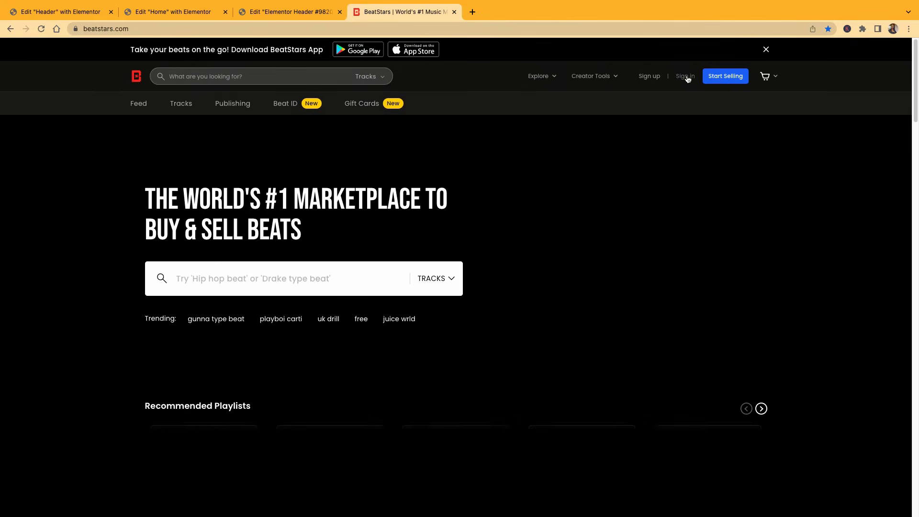
click(688, 76)
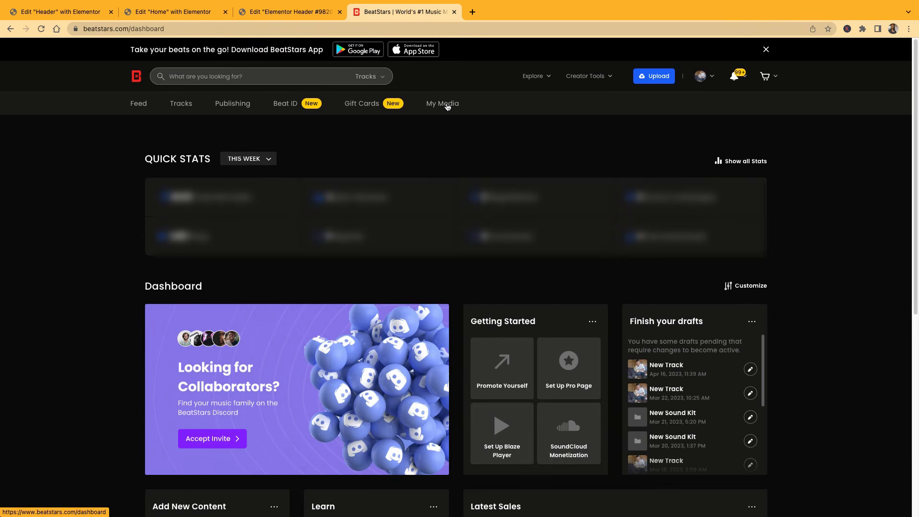
Dismiss the saved-password warning and go to the Players page of the BeatStars account
mouse_move(447, 104)
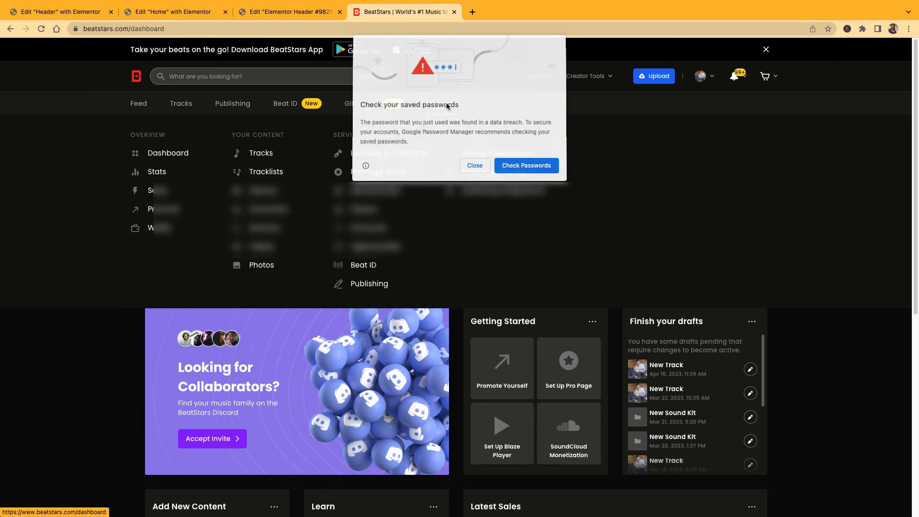
click(468, 166)
click(365, 206)
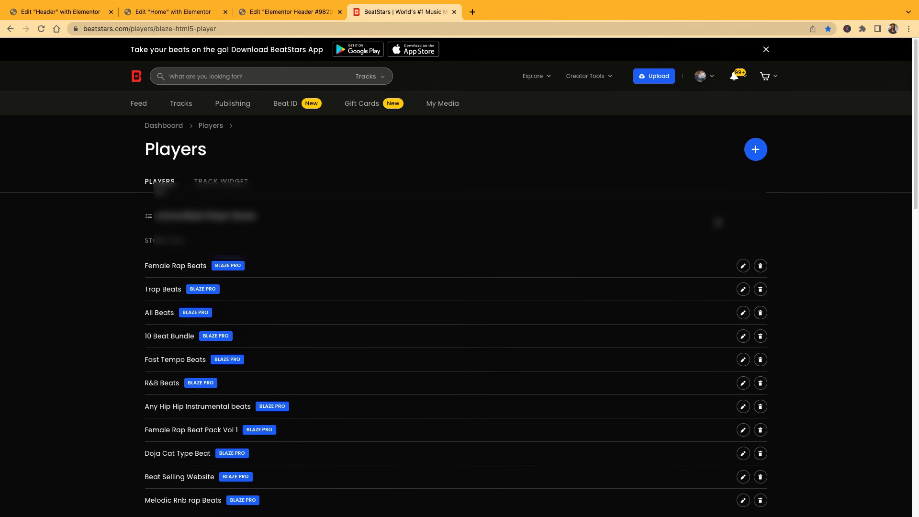
Open the All Beats player for editing from the active Blaze Player stores
scroll(718, 222, down, 2)
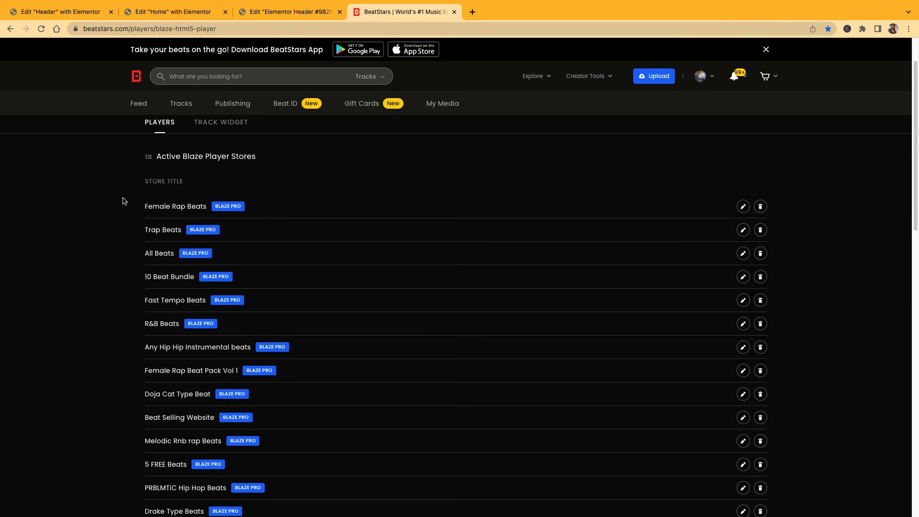
scroll(221, 232, down, 1)
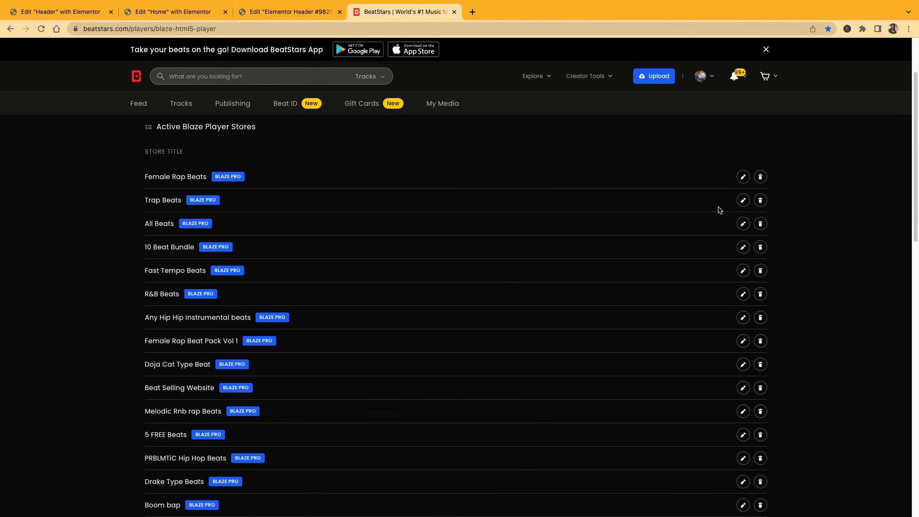
scroll(225, 249, down, 1)
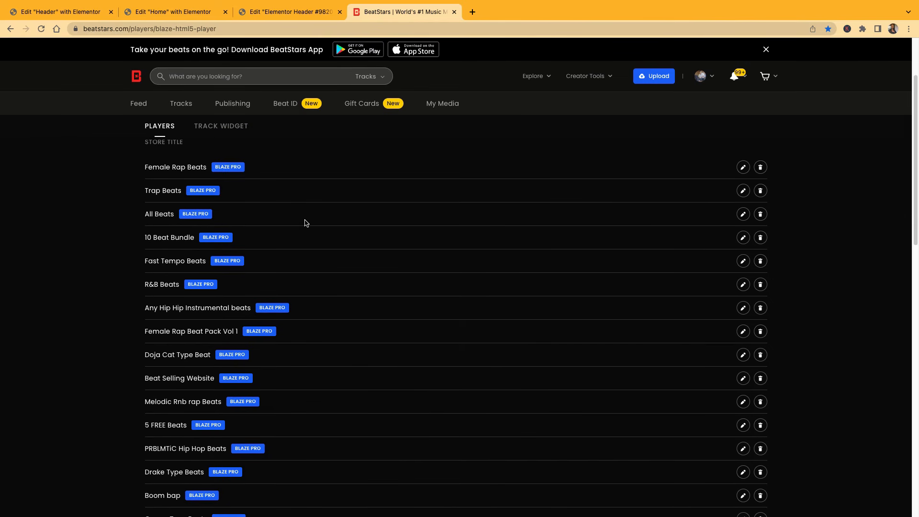
click(743, 214)
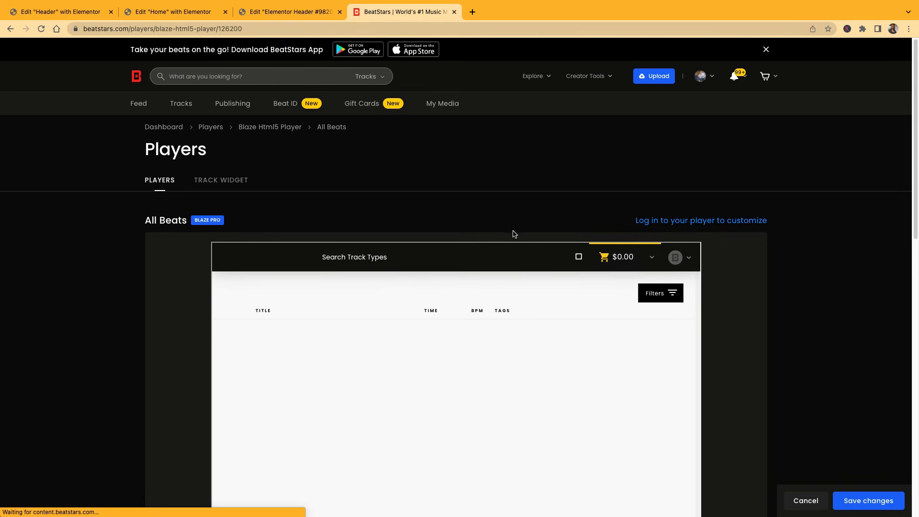
Review the All Beats player preview and copy its General Embed iframe code
scroll(686, 266, down, 2)
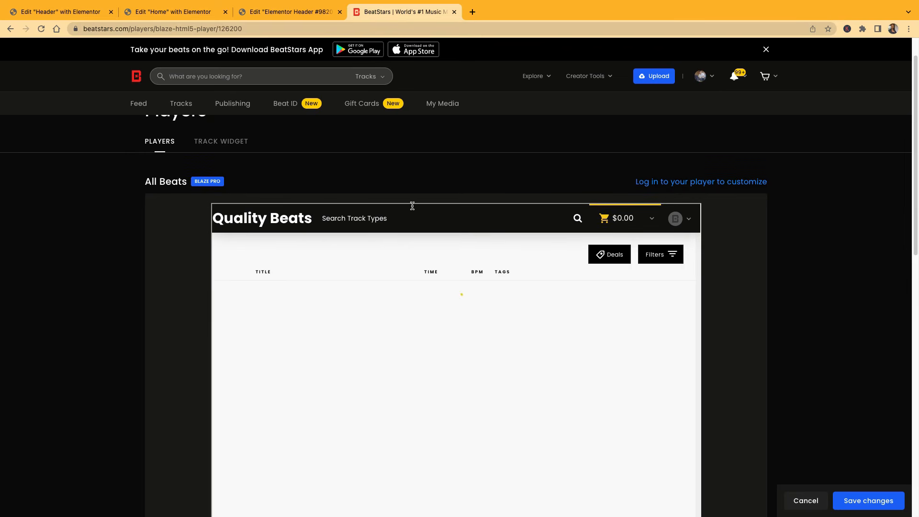
scroll(187, 236, down, 5)
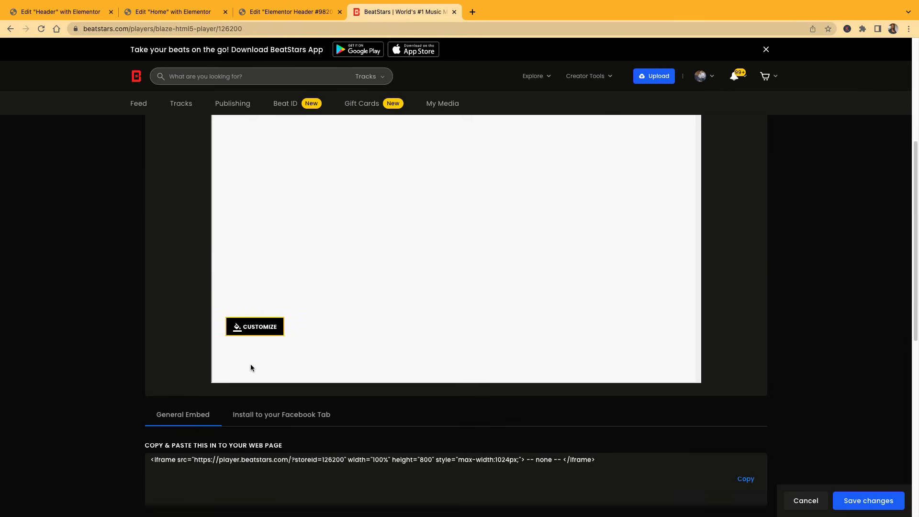
scroll(314, 353, down, 1)
scroll(389, 352, up, 6)
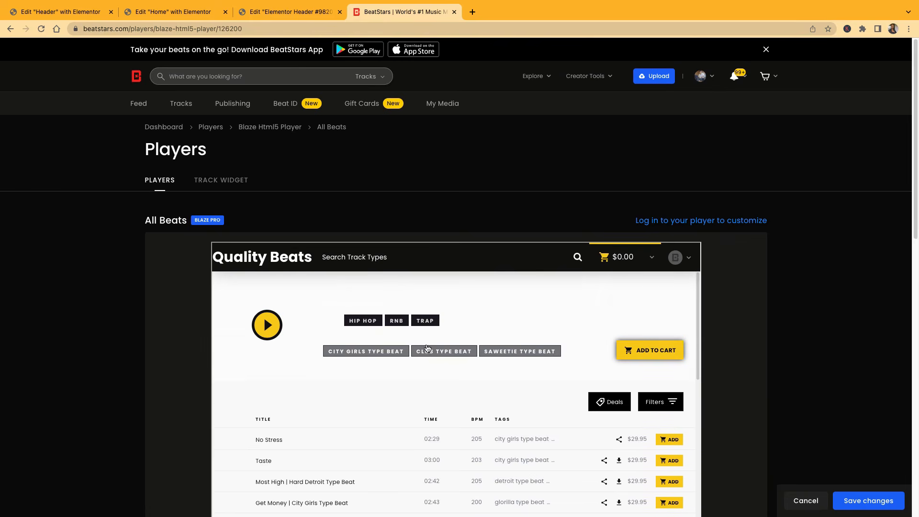
scroll(427, 350, down, 2)
scroll(773, 401, down, 4)
scroll(775, 399, down, 4)
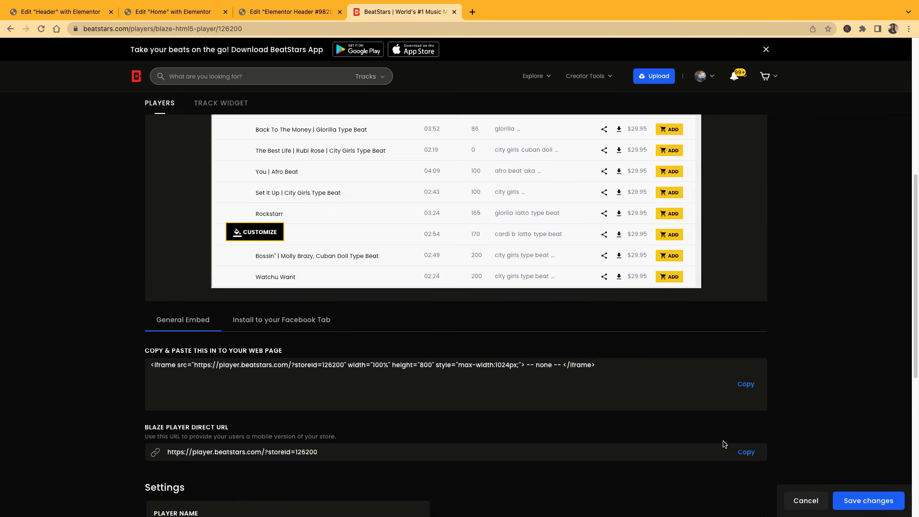
click(746, 384)
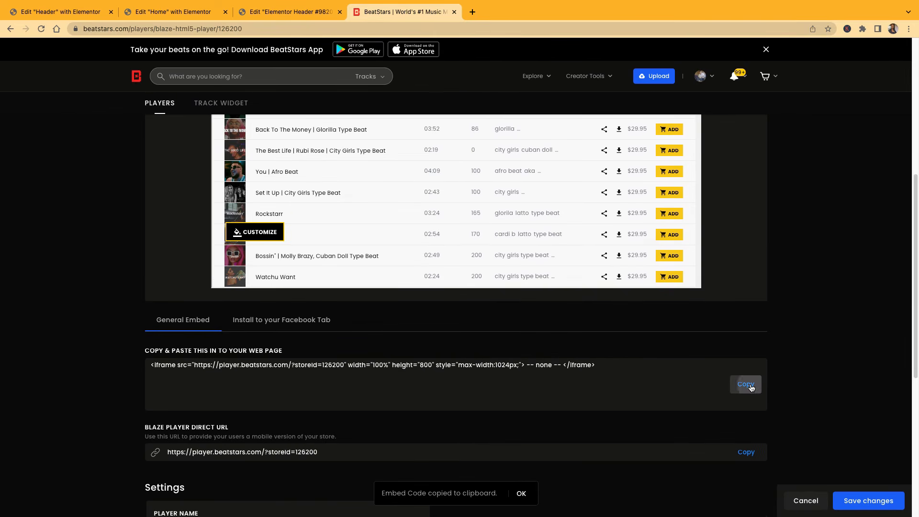
Switch to the mybeat.store Home page and delete the intro text and four-service columns beneath the Beats heading
click(289, 11)
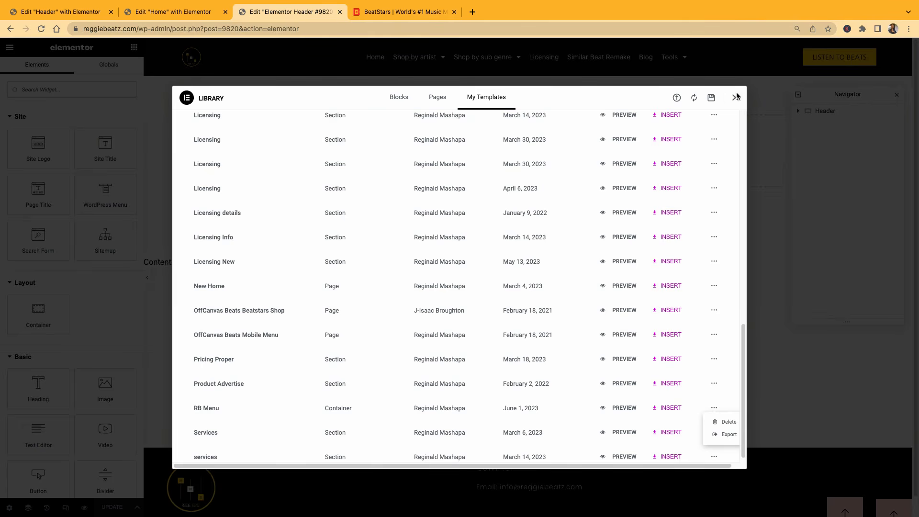
click(175, 12)
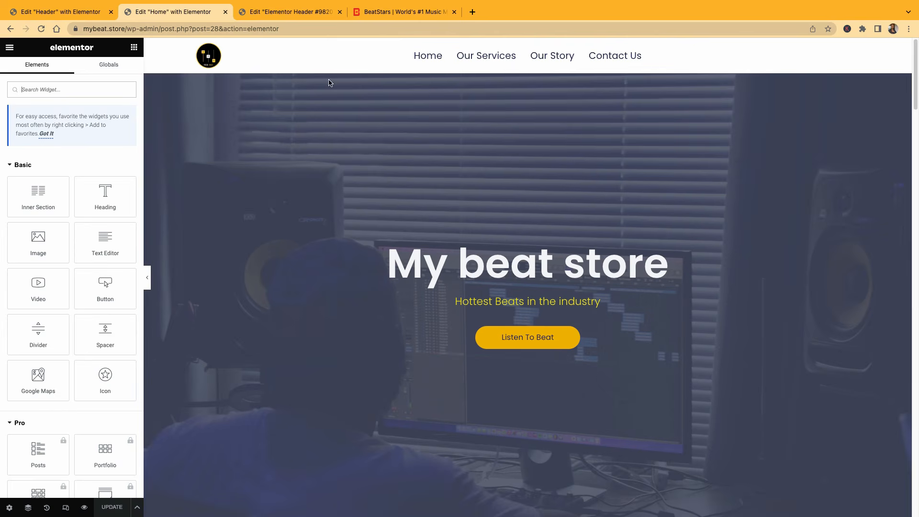
scroll(622, 208, down, 8)
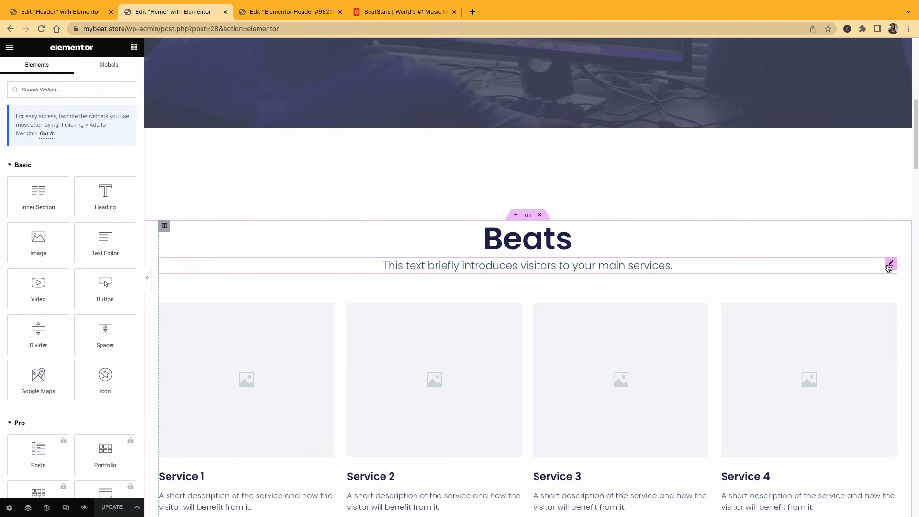
right_click(825, 268)
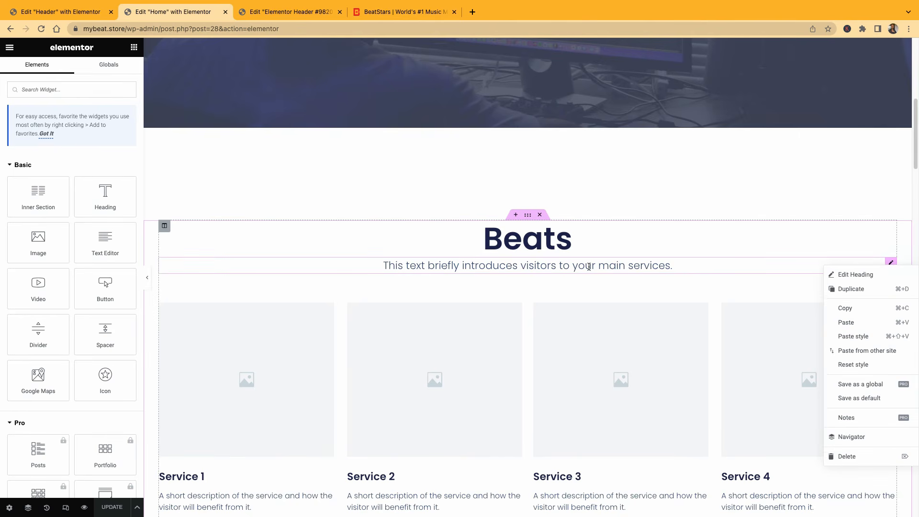
click(840, 457)
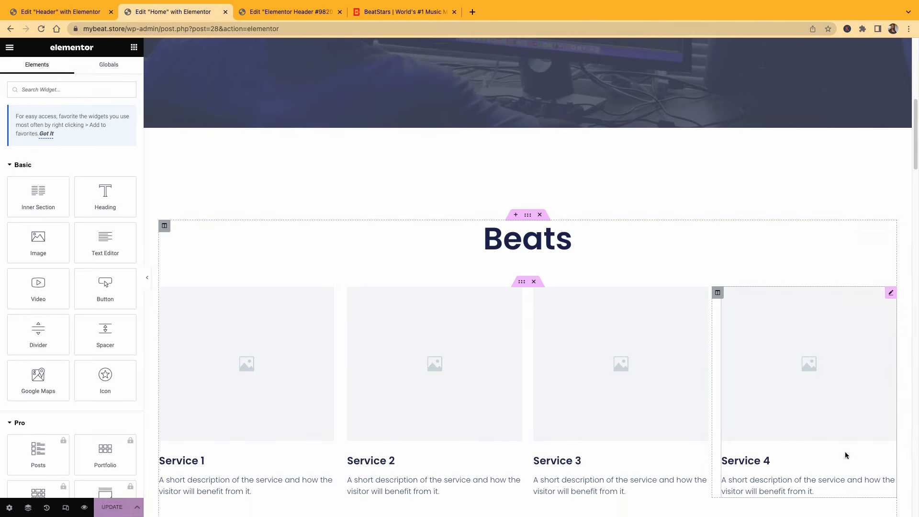
click(534, 281)
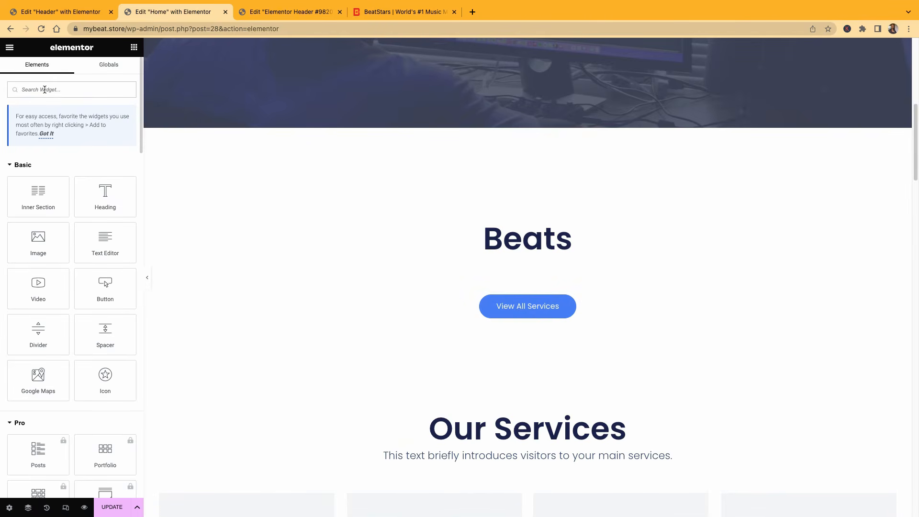
Add an HTML widget directly under the Beats heading and paste the copied BeatStars iframe code into it
click(72, 89)
text(html)
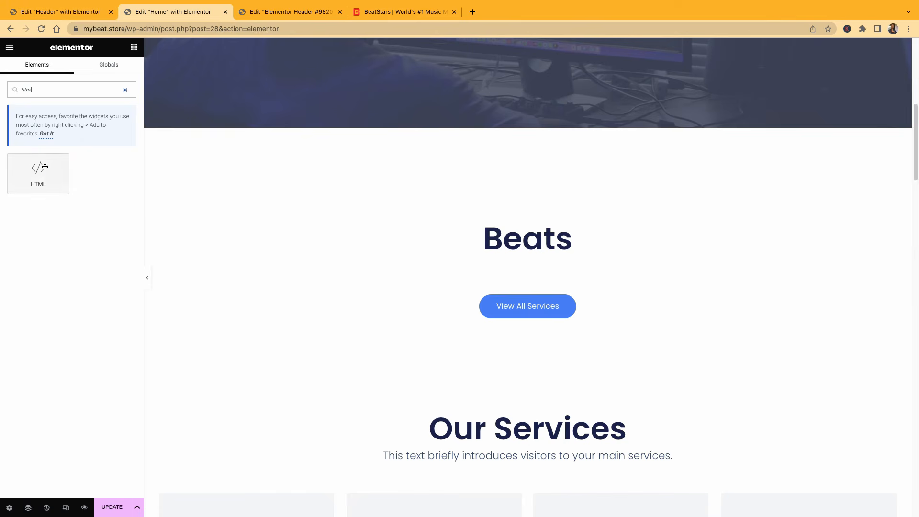
drag(39, 166, 538, 260)
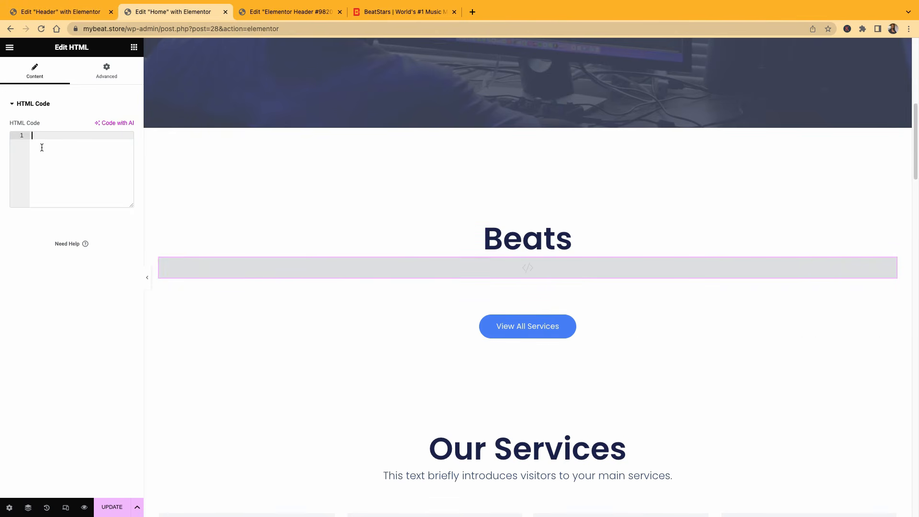
text(√)
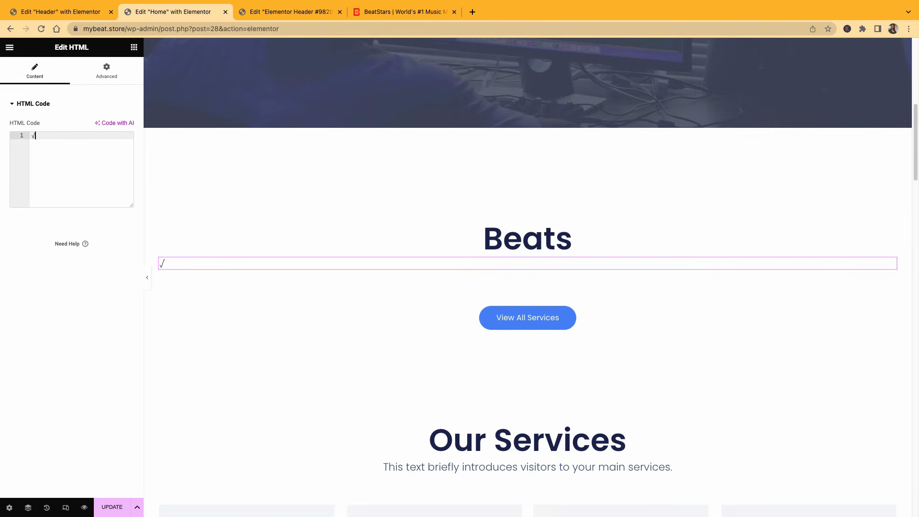
key(BackSpace)
key(super+v)
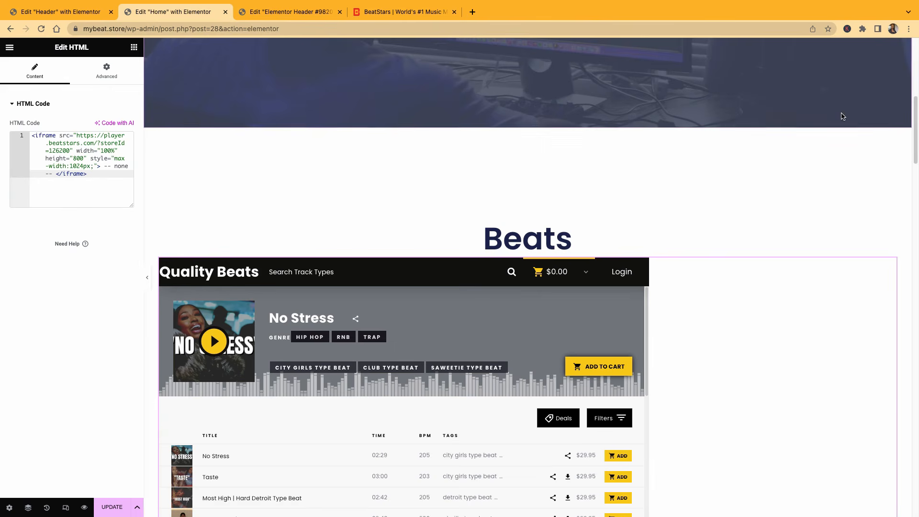
Open reggiebeatz.com in a new browser tab and open its homepage's beat player widget for editing in Elementor
click(472, 12)
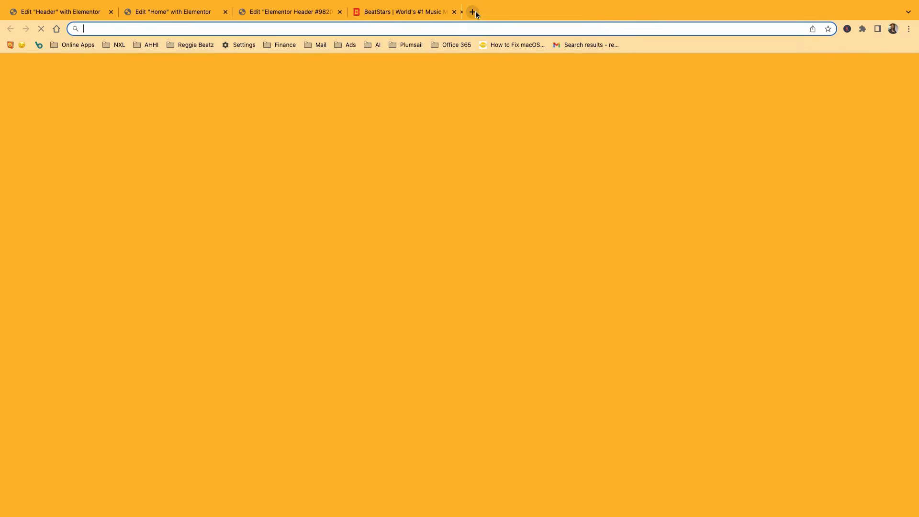
text(re)
key(Return)
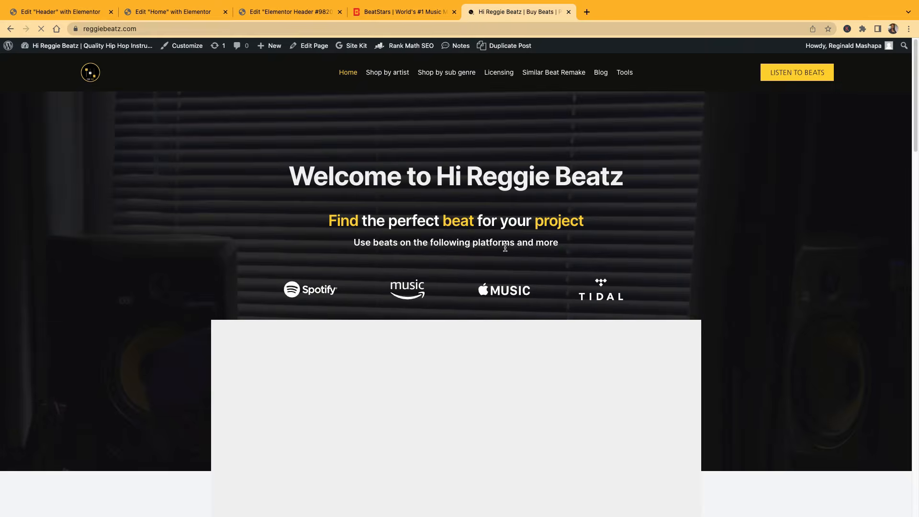
scroll(529, 239, down, 3)
scroll(466, 225, down, 1)
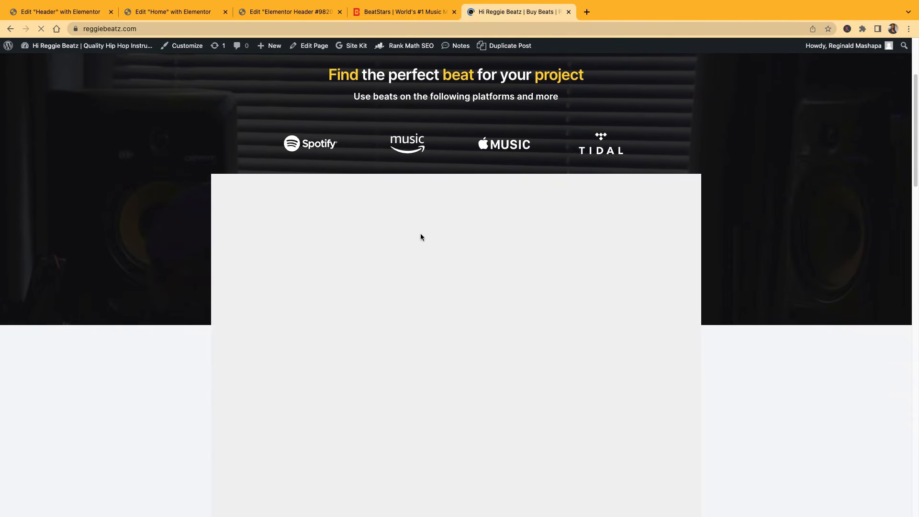
scroll(421, 232, up, 3)
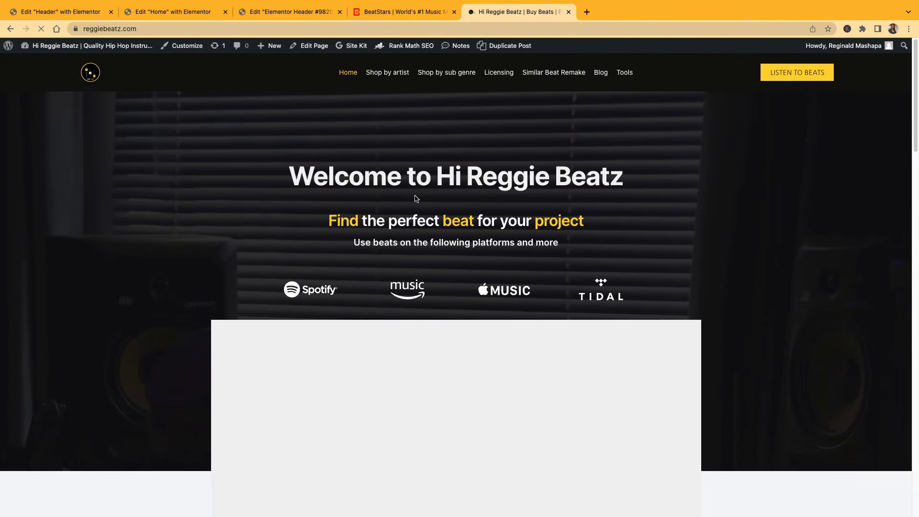
click(365, 48)
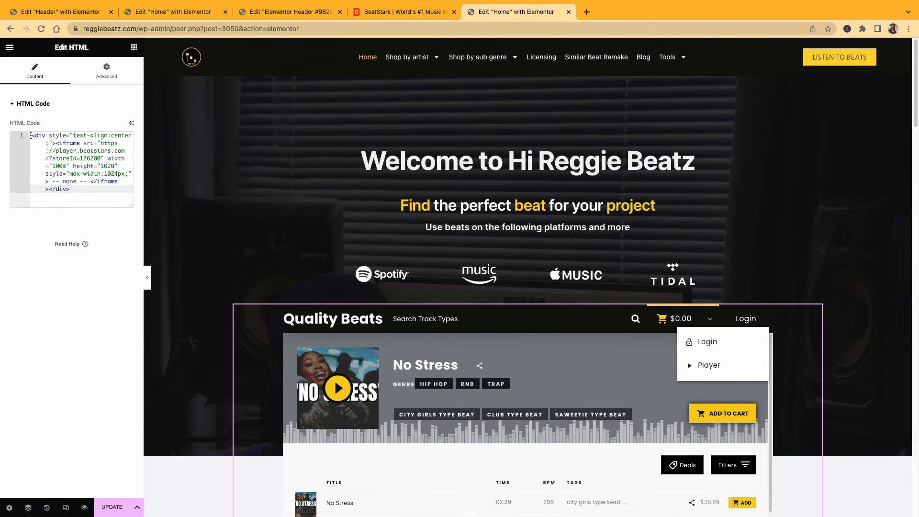
Copy the full HTML code of the centred beat player, including its text-align:center div wrapper
drag(31, 135, 71, 143)
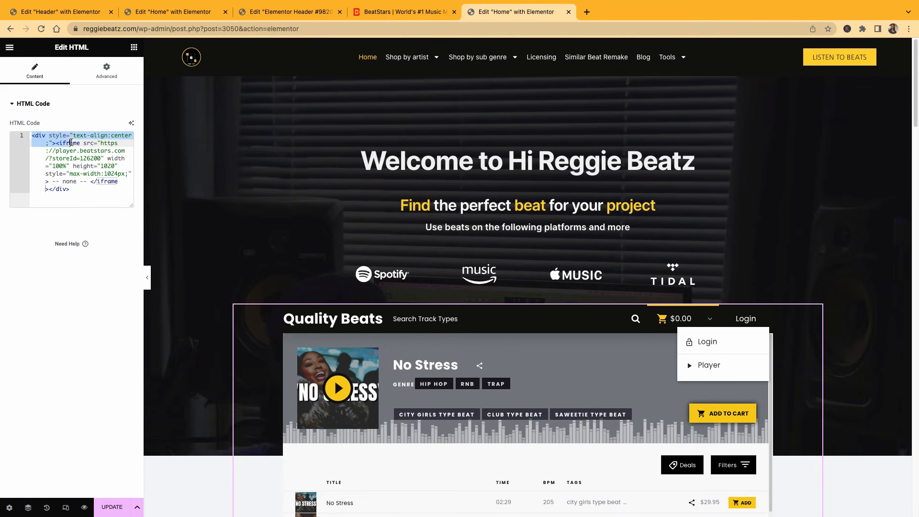
click(86, 186)
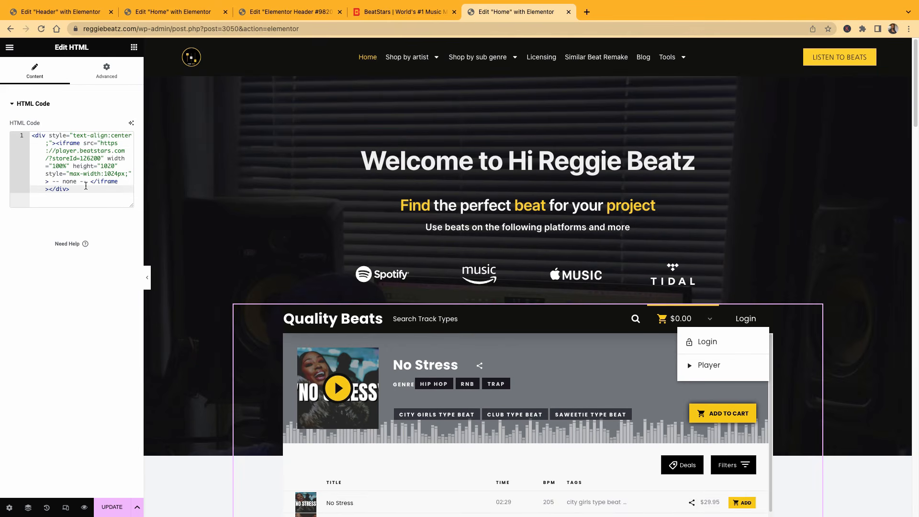
key(super+a)
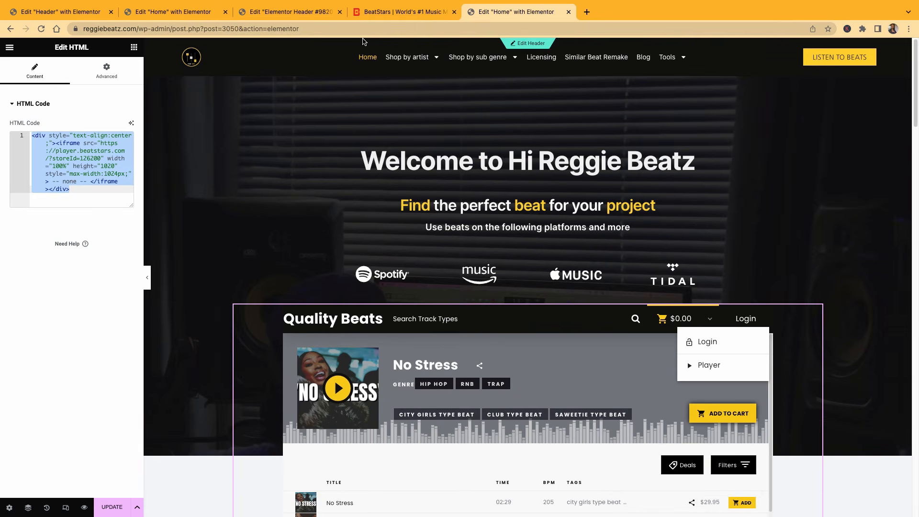
Return to the mybeat.store Home page and paste the centred div code below the existing iframe, separated by a blank line
click(289, 12)
click(175, 12)
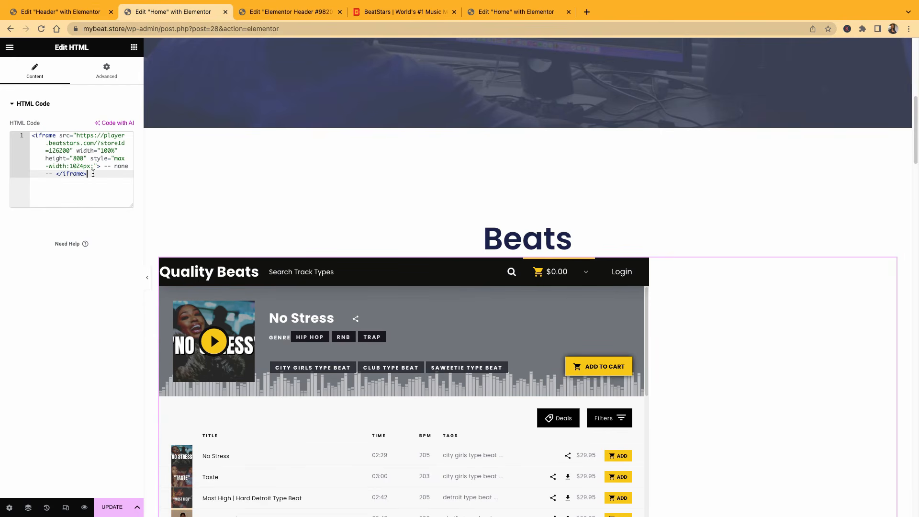
key(Return)
key(Return)
key(ctrl+v)
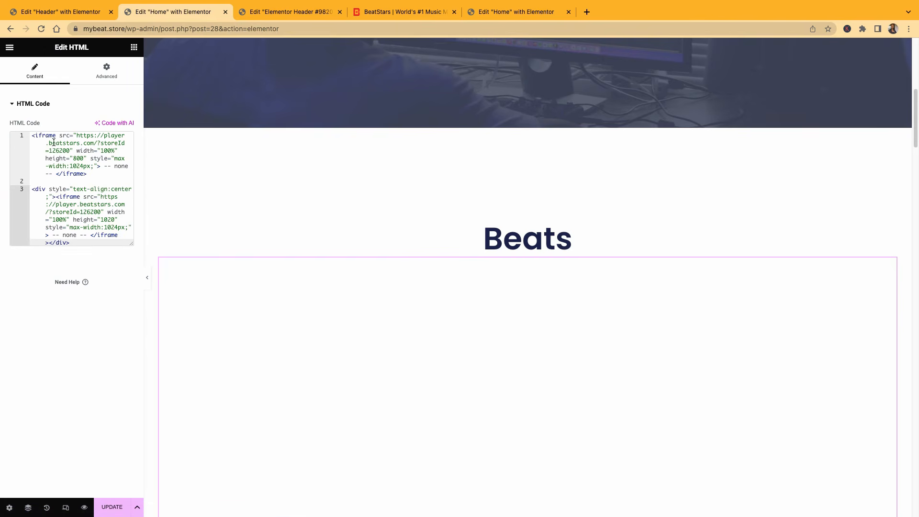
Copy the original 800-high iframe code on the first line and remove it from there
click(92, 176)
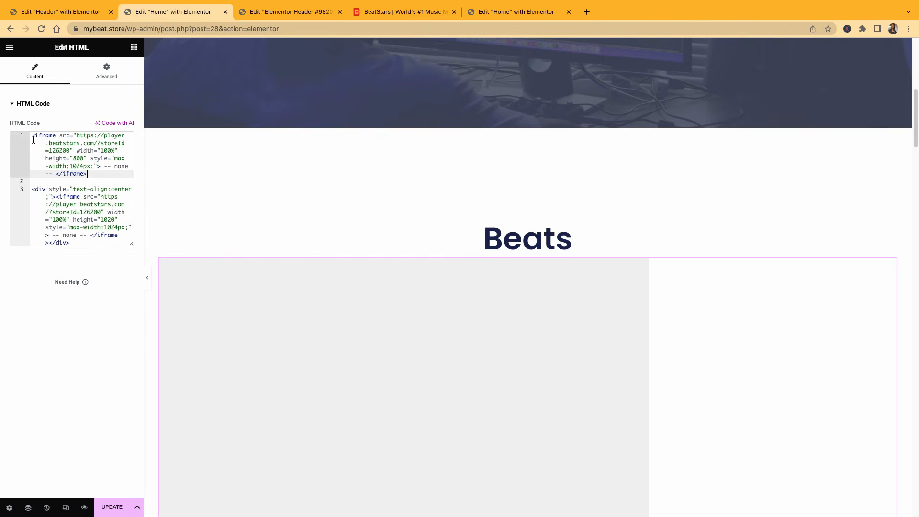
shift+click(34, 136)
key(ctrl+c)
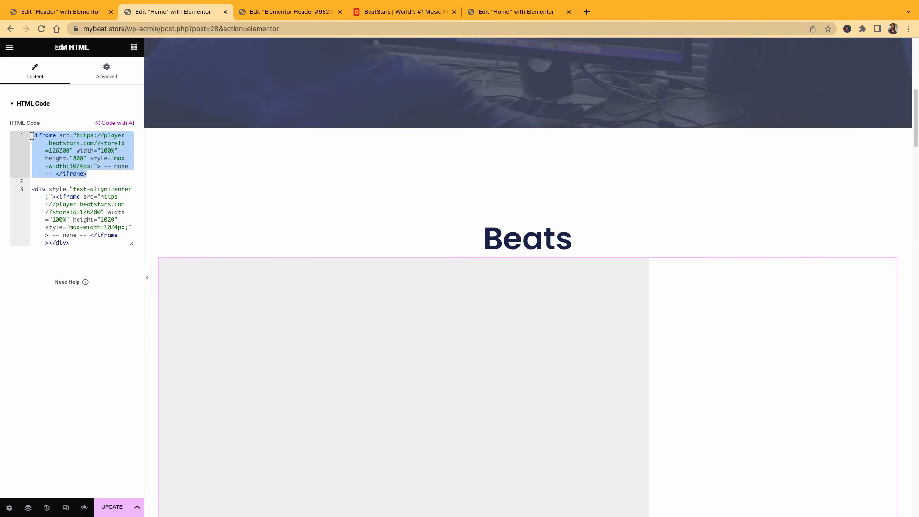
key(BackSpace)
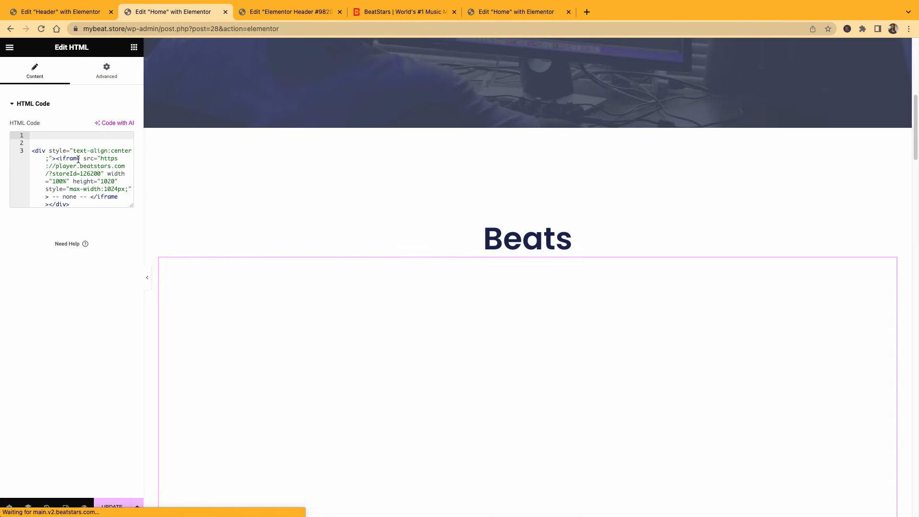
Replace the iframe inside the centred div with the copied 800-high iframe and remove the blank lines above it
drag(56, 160, 46, 204)
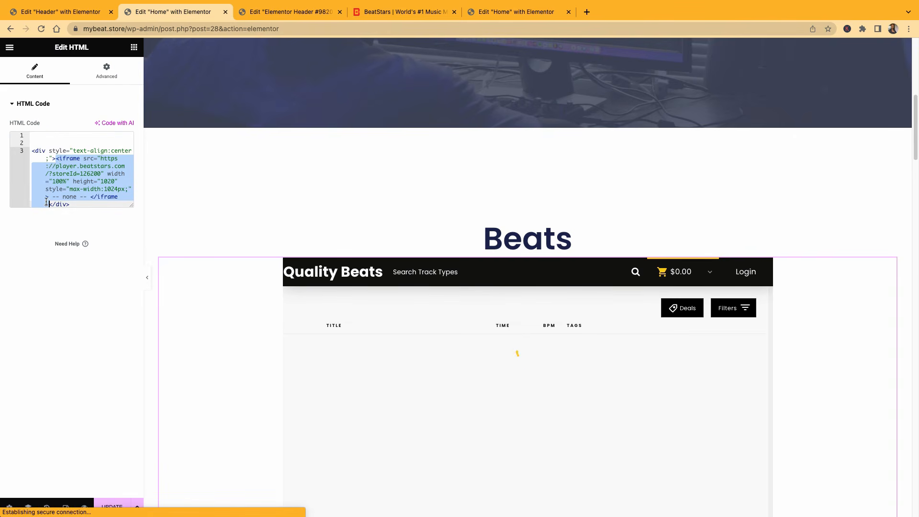
key(ctrl+v)
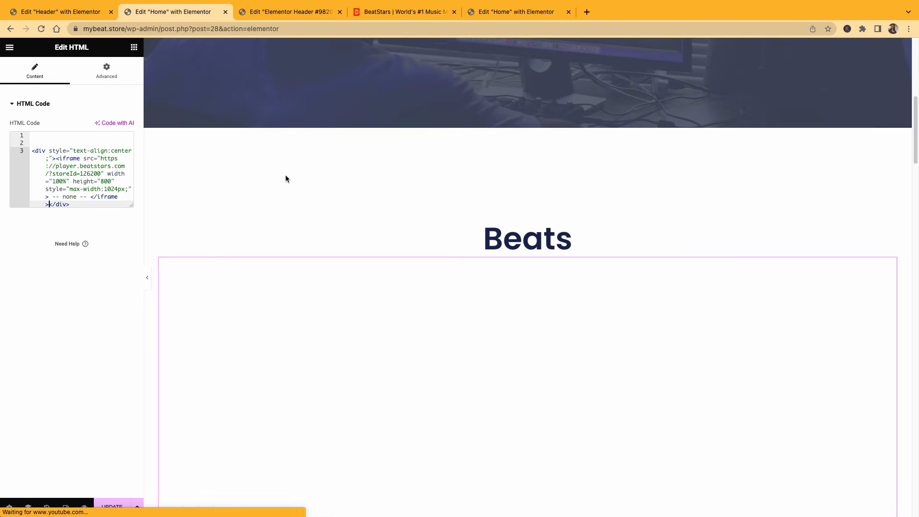
click(32, 152)
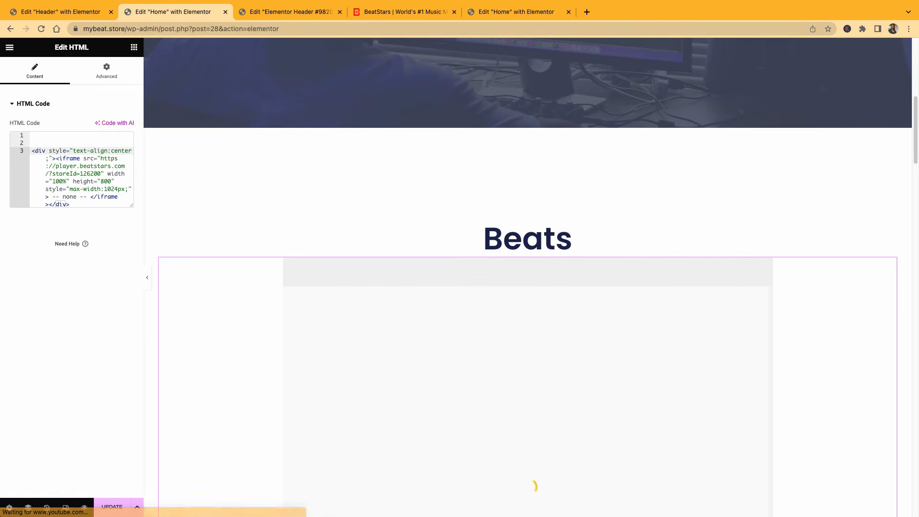
key(BackSpace)
key(BackSpace)
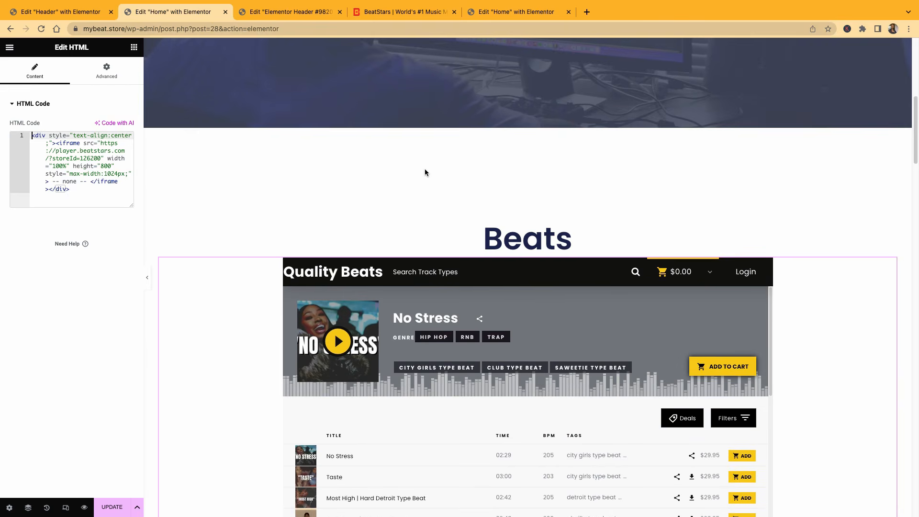
Check the centred beat player and copy the Listen To Beat button from the hero section
scroll(461, 184, down, 5)
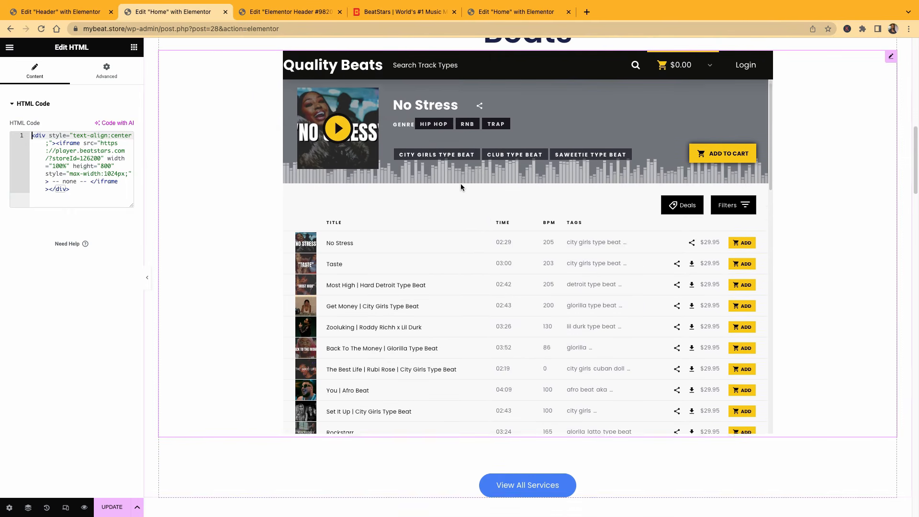
scroll(460, 182, down, 3)
scroll(460, 183, up, 3)
scroll(230, 121, up, 3)
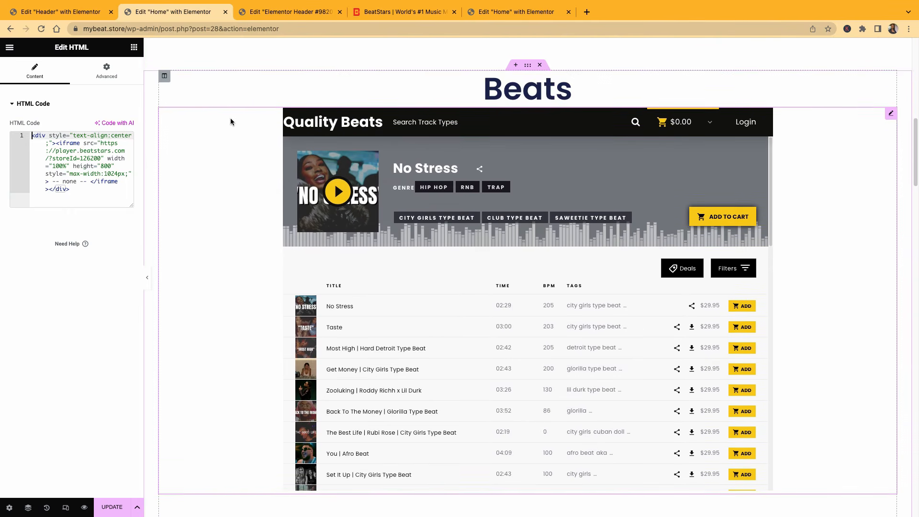
scroll(230, 122, up, 8)
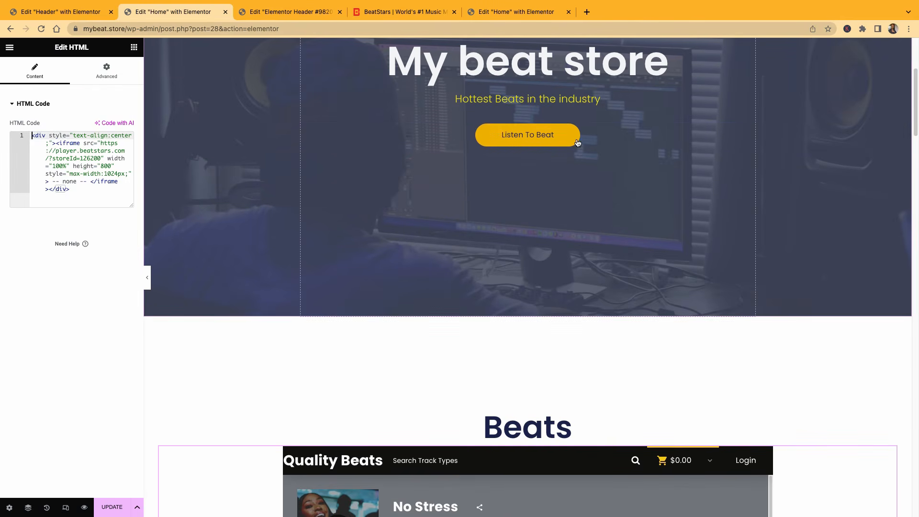
mouse_move(749, 130)
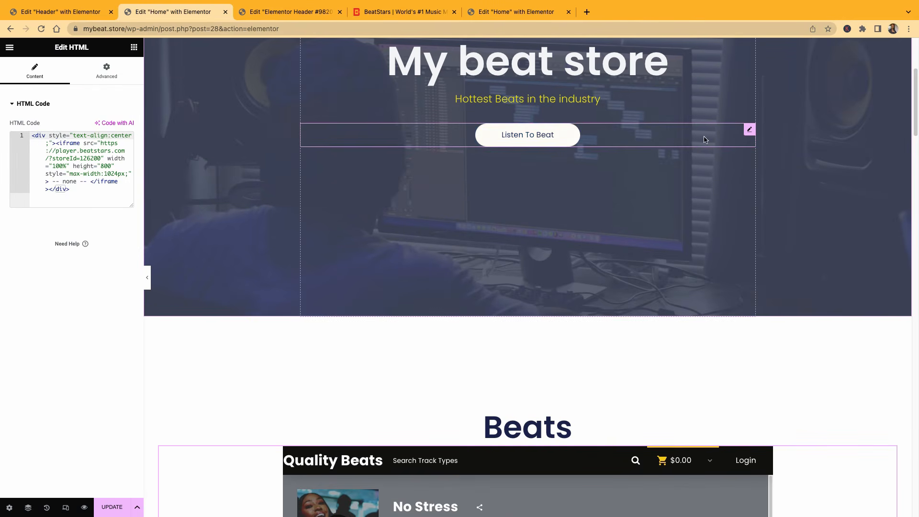
right_click(751, 133)
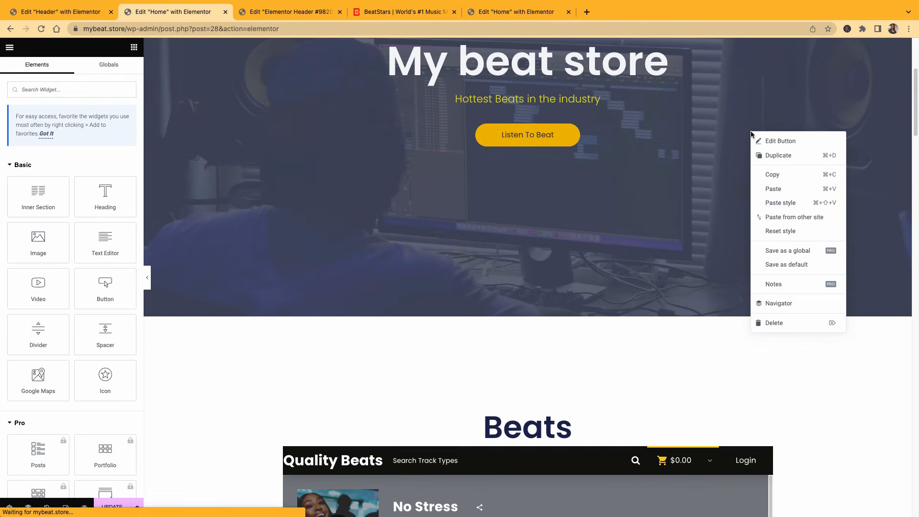
click(772, 175)
Paste the copied Listen To Beat button style onto the View All Services button below the beat player
scroll(649, 342, down, 5)
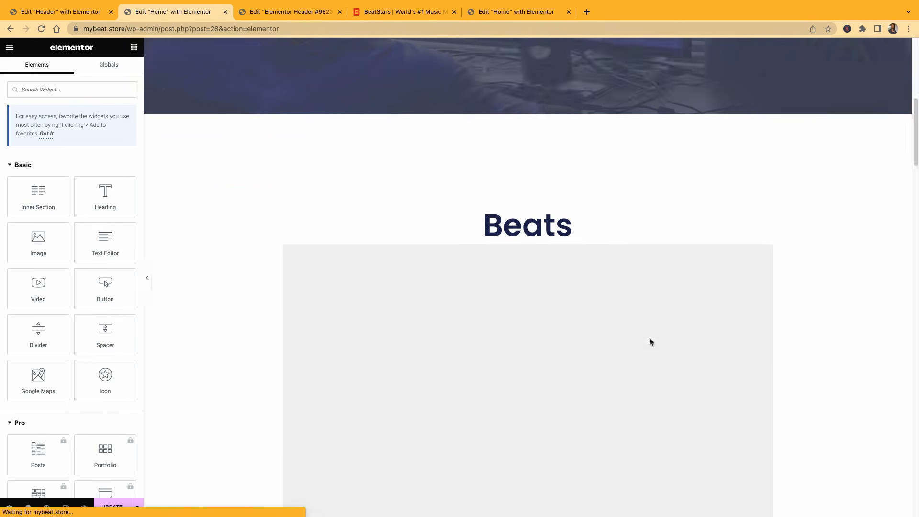
scroll(650, 341, down, 8)
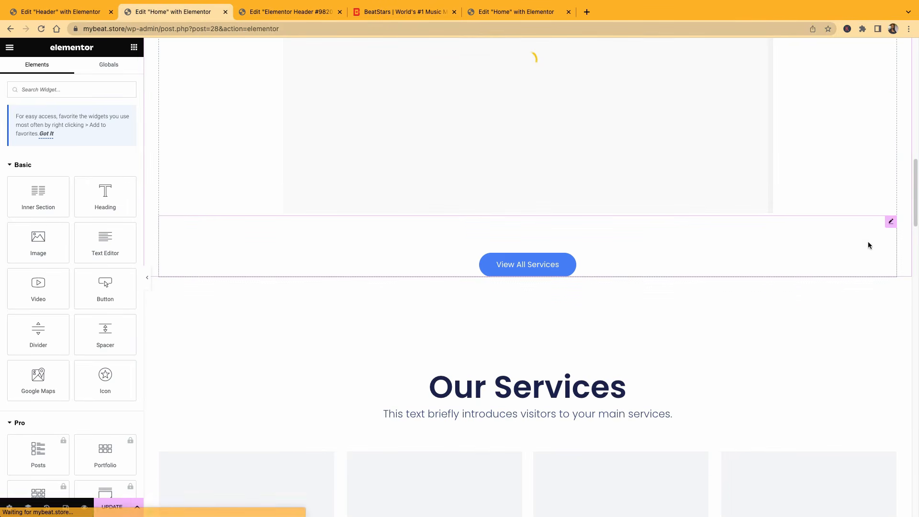
right_click(892, 225)
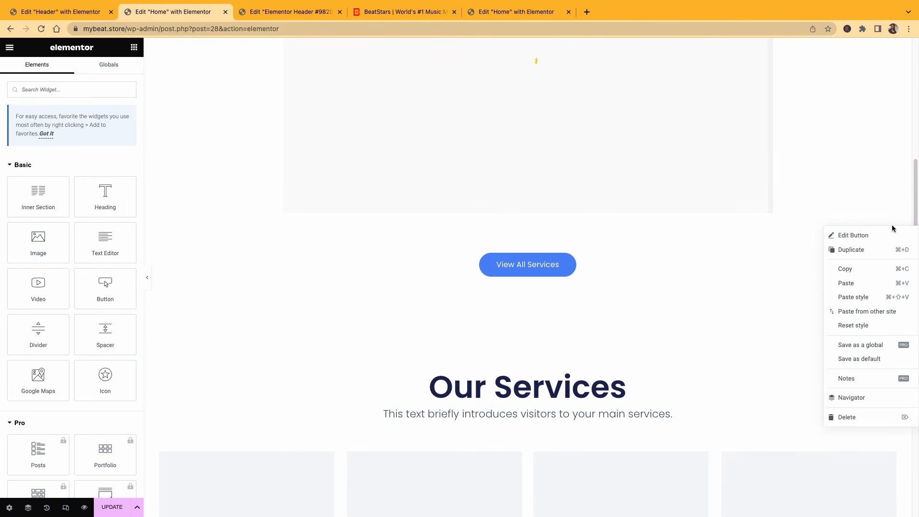
click(862, 298)
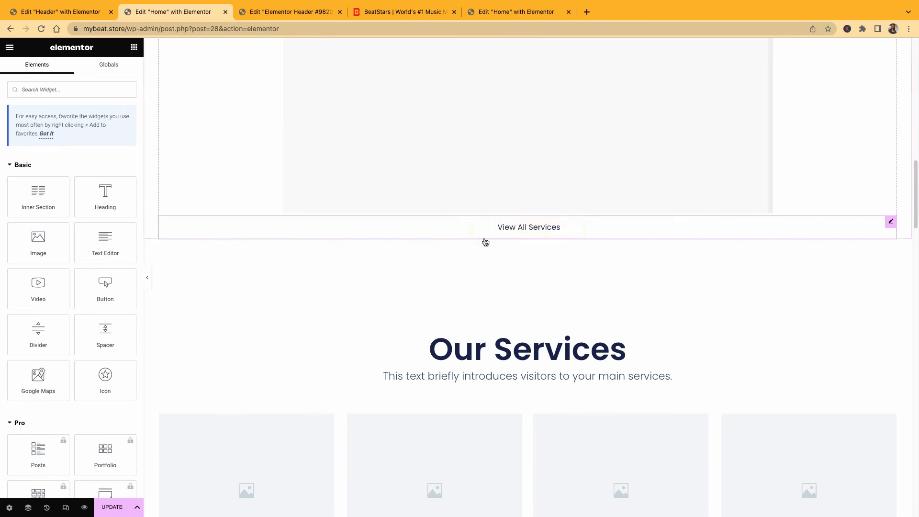
Reduce the Beats section's top margin to 5%
scroll(481, 241, up, 8)
scroll(481, 242, down, 3)
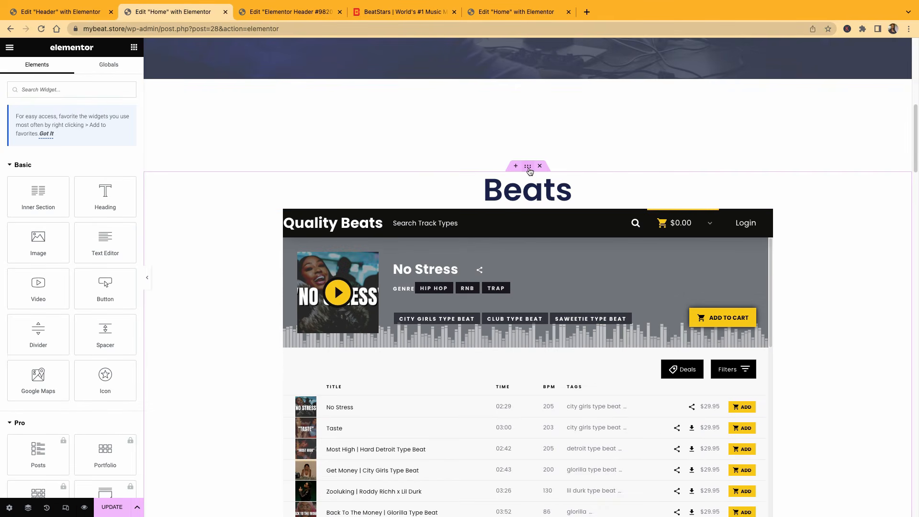
click(528, 166)
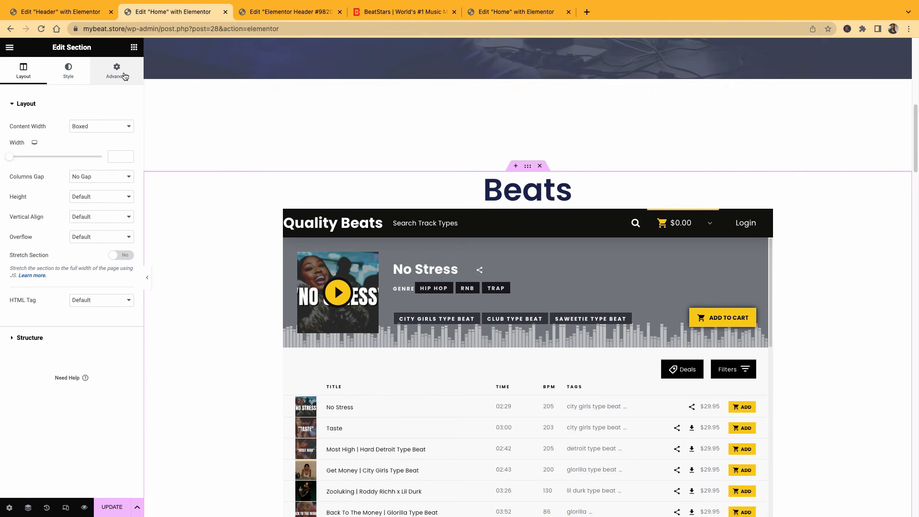
click(69, 77)
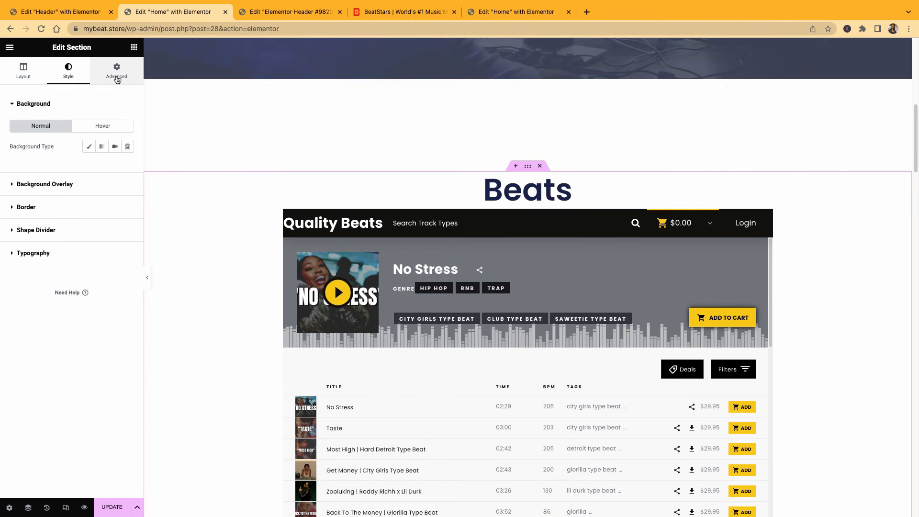
click(117, 78)
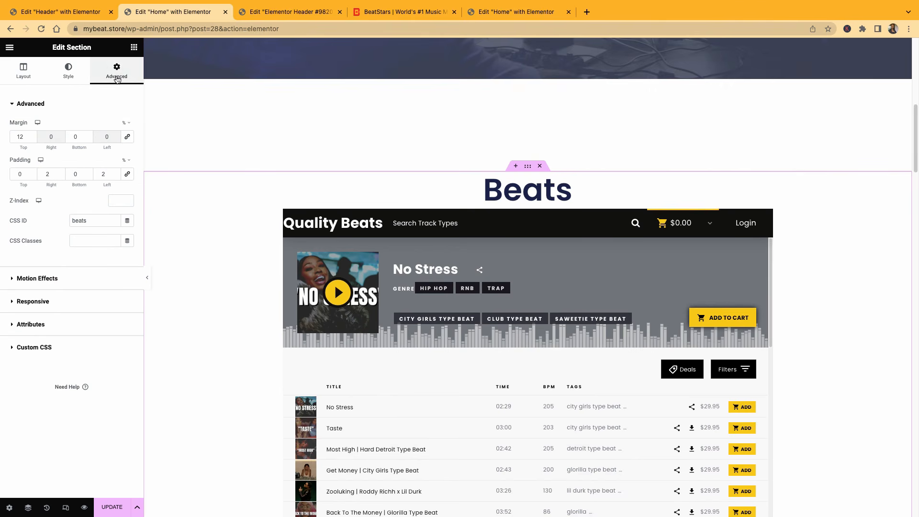
click(32, 140)
click(32, 139)
click(32, 140)
click(31, 140)
click(32, 140)
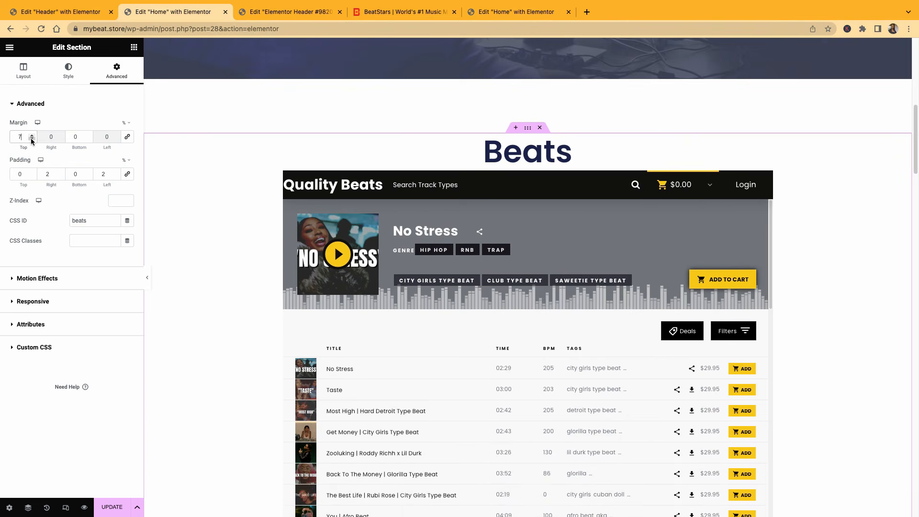
click(31, 139)
click(31, 139)
click(32, 140)
click(32, 139)
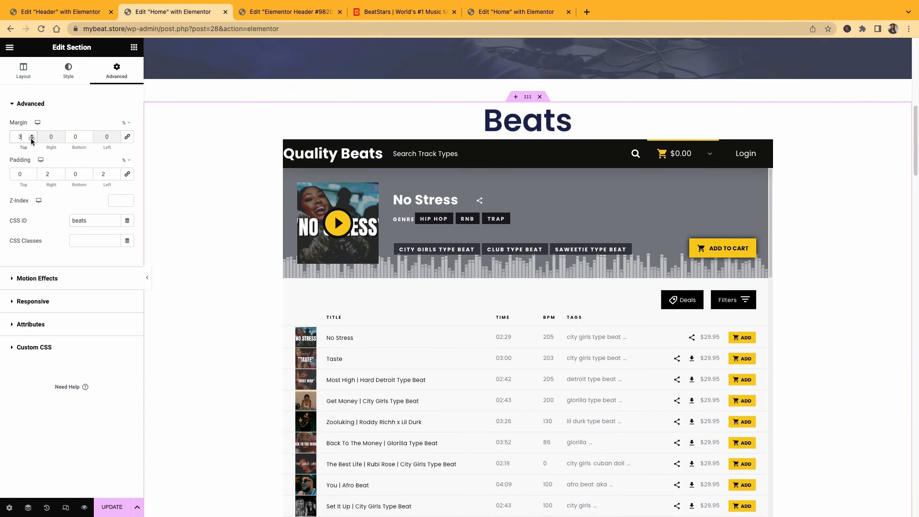
click(32, 134)
click(31, 134)
scroll(253, 239, up, 10)
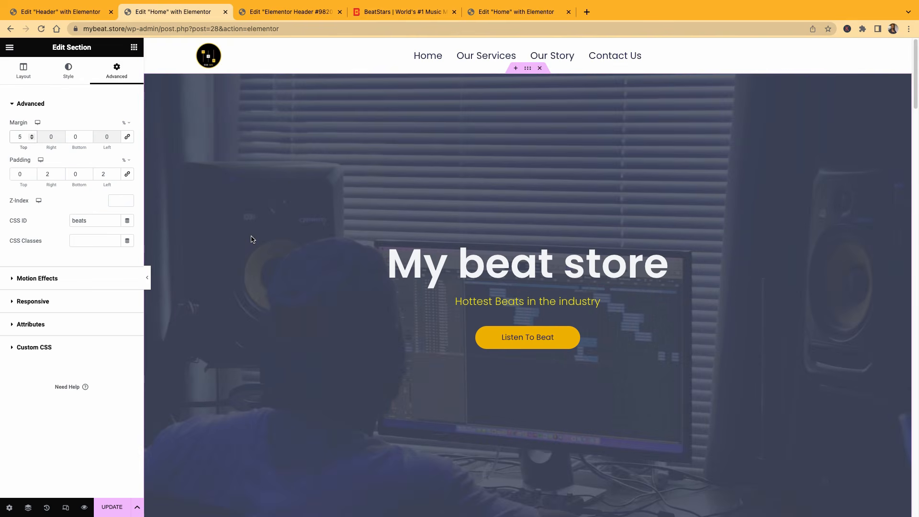
Set the Beats heading's typography size to 37 px
scroll(418, 271, down, 6)
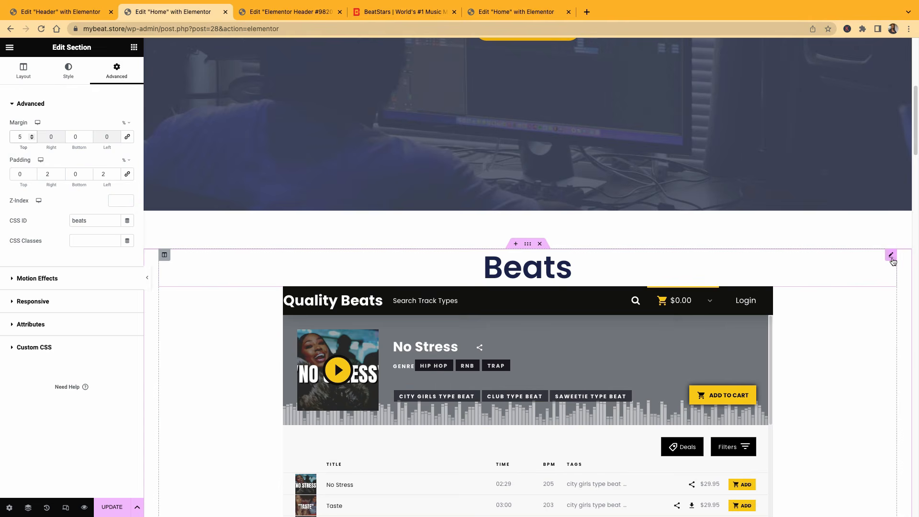
click(892, 257)
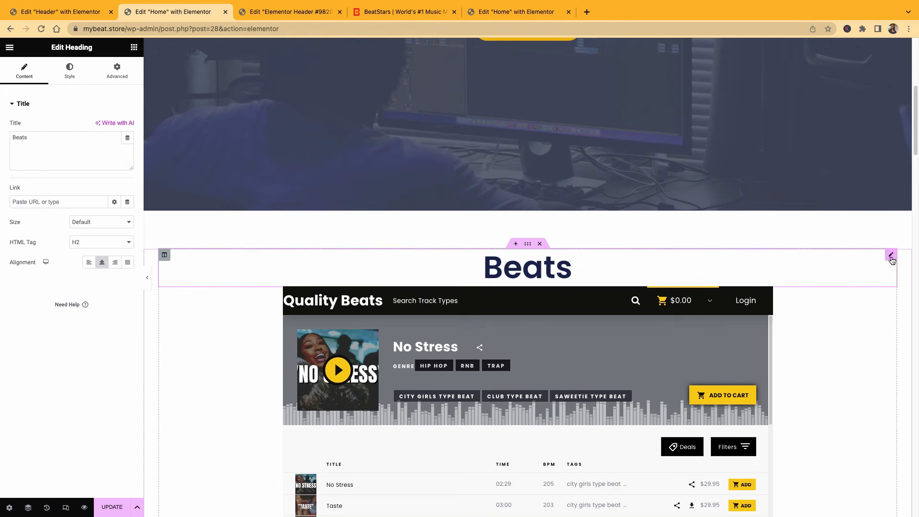
click(70, 71)
click(127, 147)
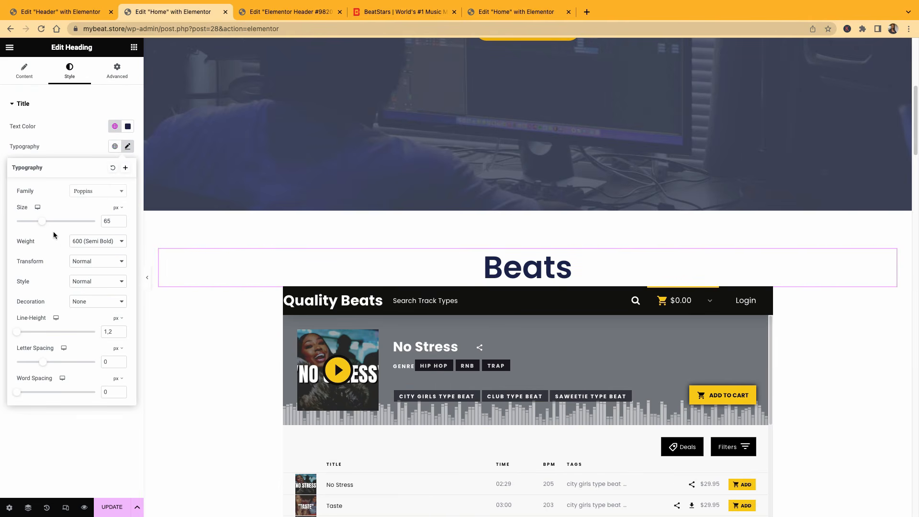
drag(44, 226, 33, 227)
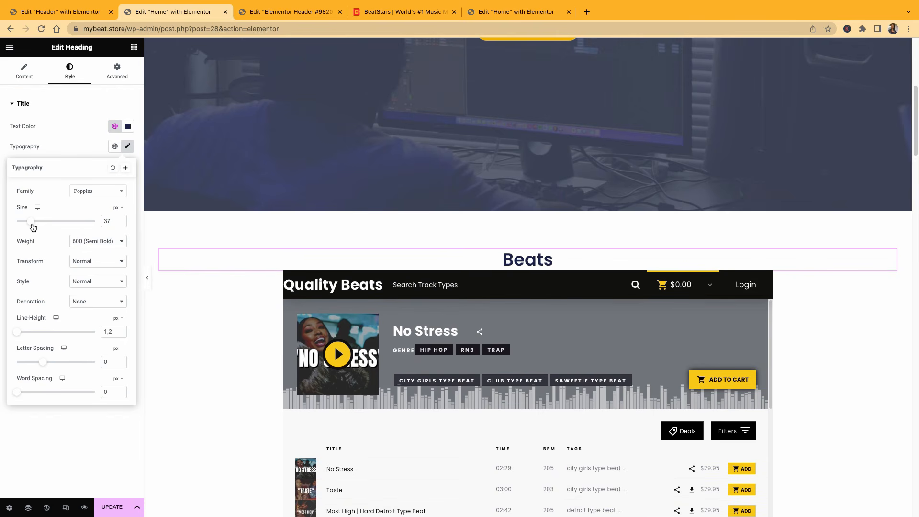
Give the Beats heading 15 px of padding on all four sides
click(117, 71)
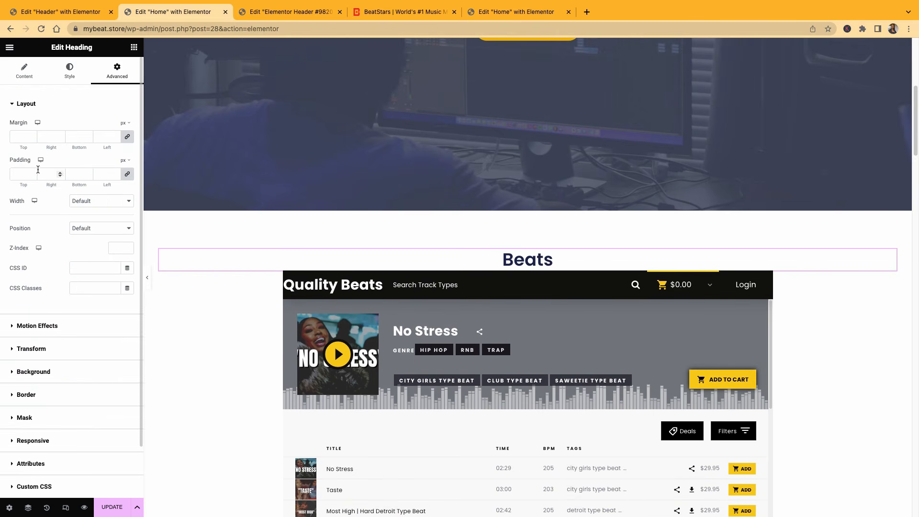
click(33, 172)
click(32, 172)
click(32, 172)
click(32, 173)
click(32, 172)
click(32, 172)
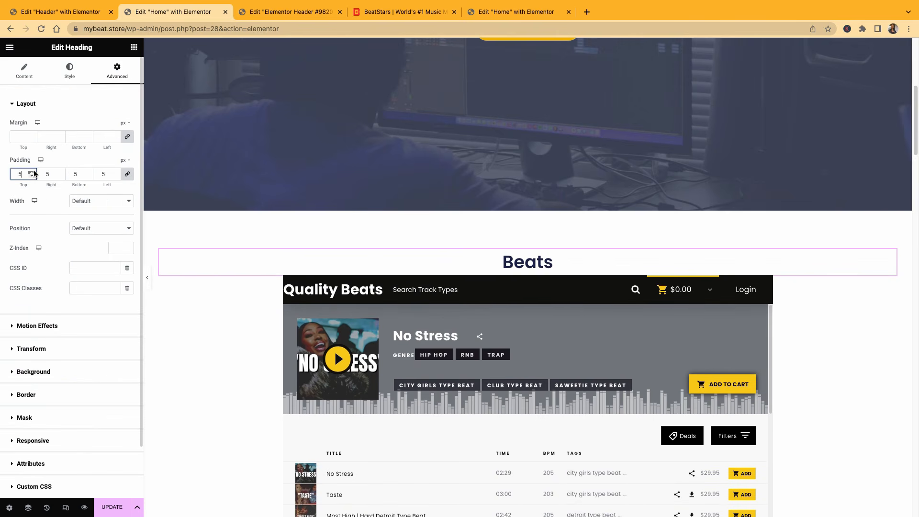
click(32, 172)
click(32, 172)
click(32, 172)
click(32, 172)
click(32, 172)
click(32, 173)
click(32, 172)
click(32, 172)
click(32, 172)
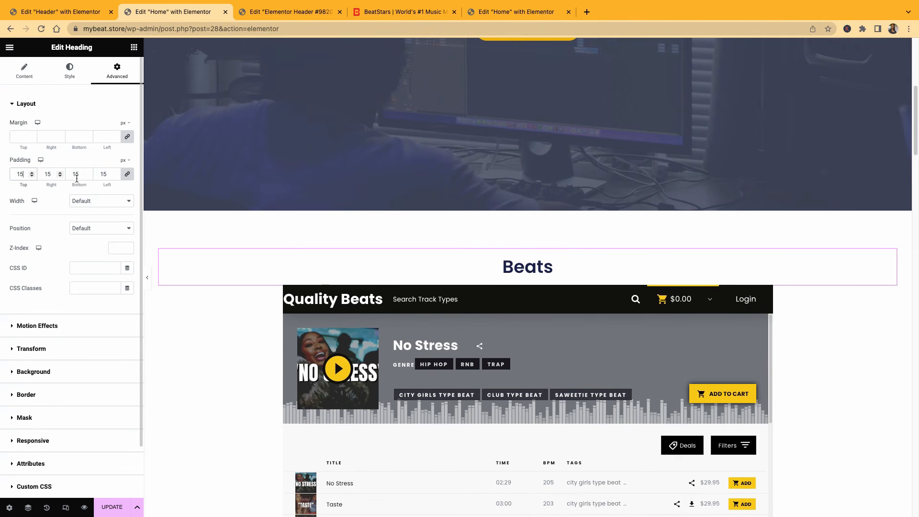
scroll(321, 227, down, 5)
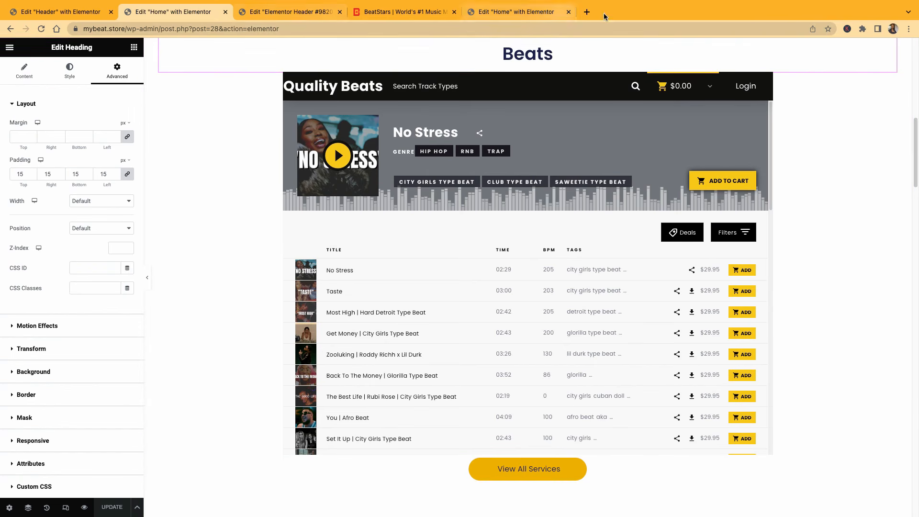
drag(125, 29, 30, 22)
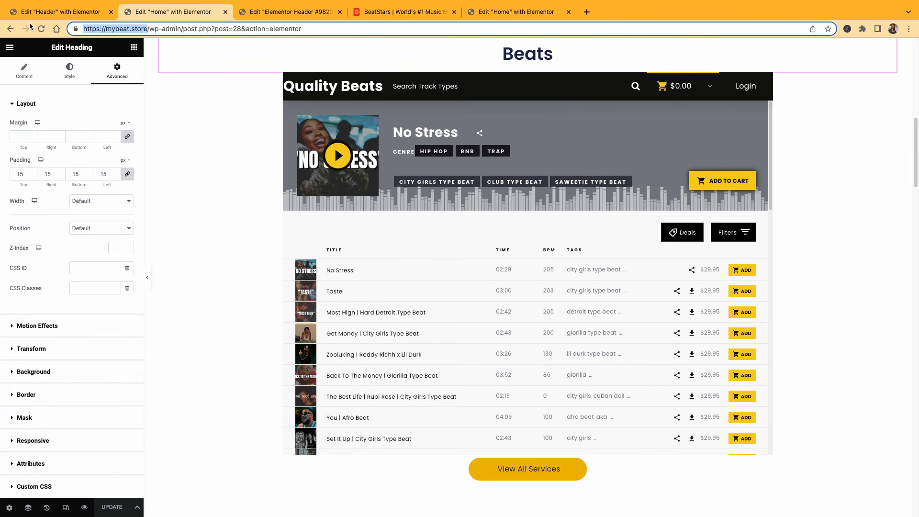
text(çə)
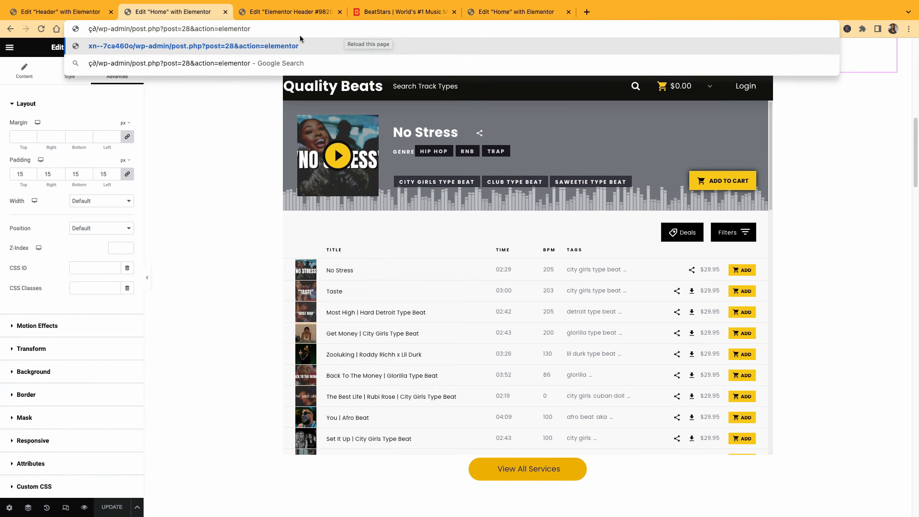
key(super+z)
key(super+c)
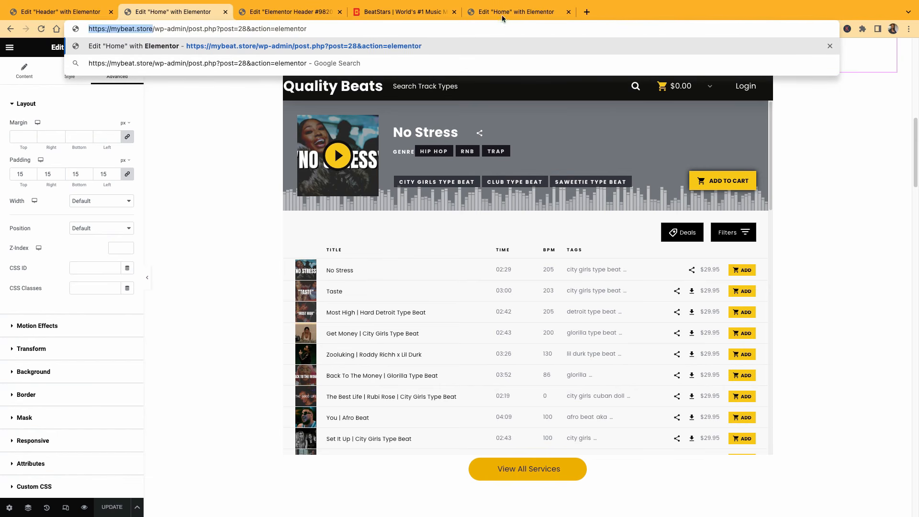
click(586, 12)
key(super+v)
key(Return)
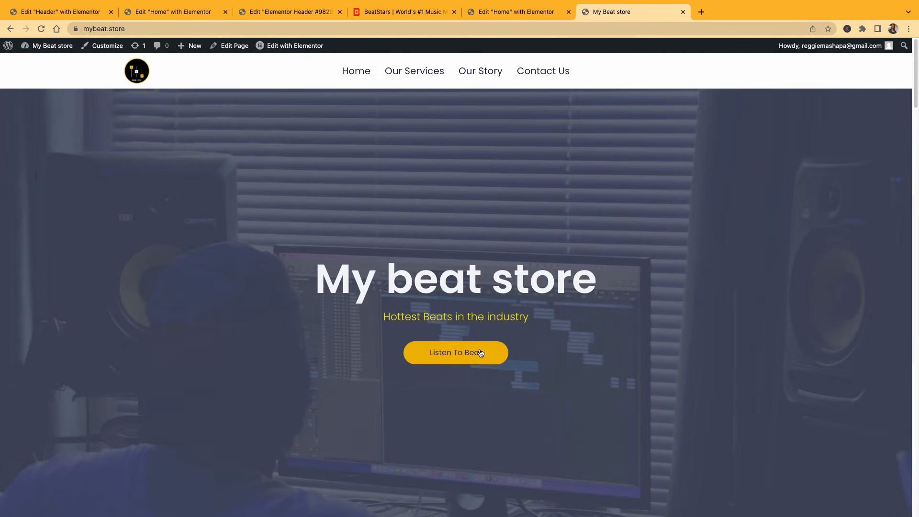
click(481, 353)
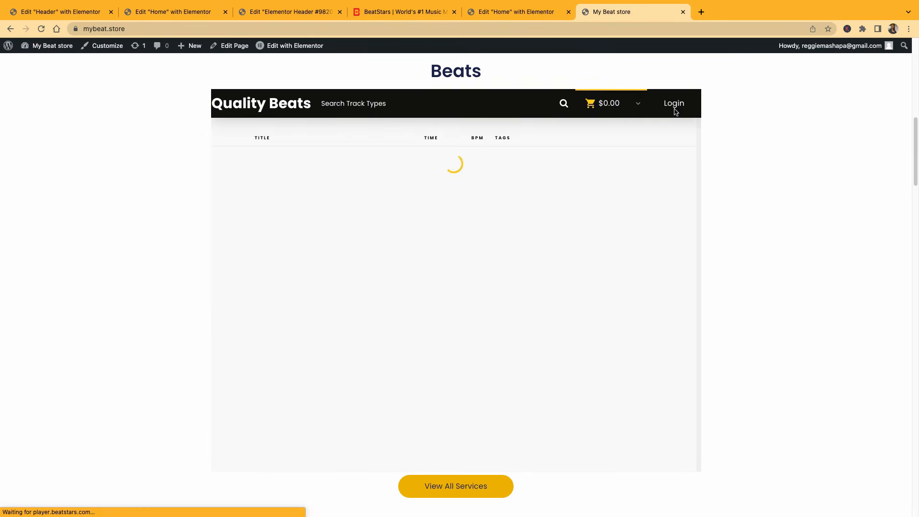
Open reggiebeatz.com and examine its homepage from the beat player through licensing and FAQ to the footer
click(406, 29)
text(reggiebeatz.com)
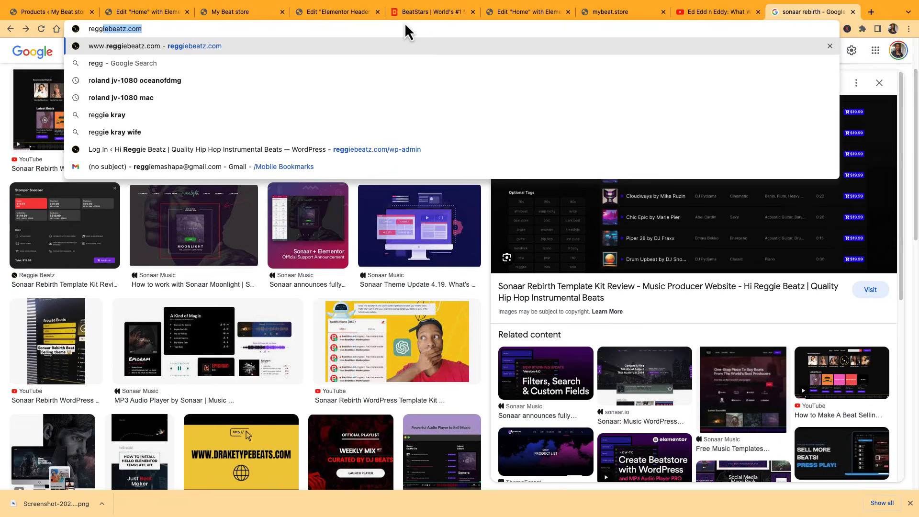
key(Return)
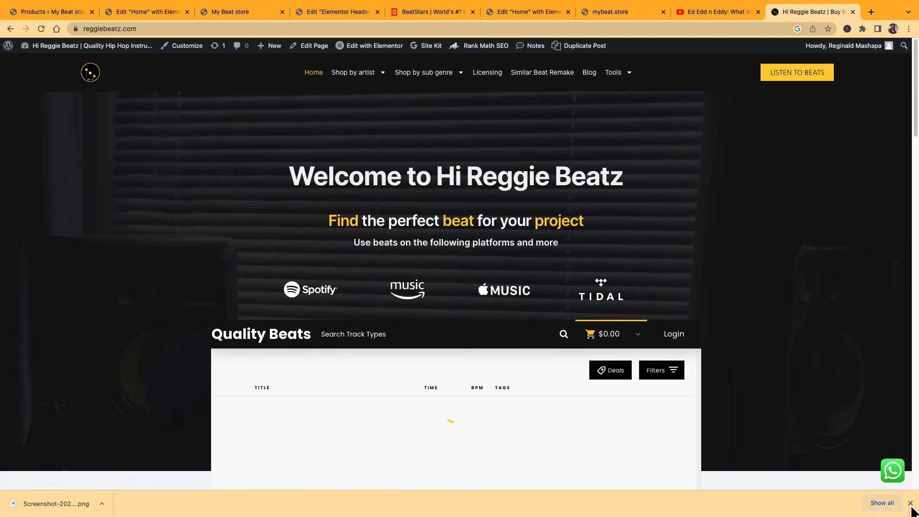
scroll(831, 385, down, 1)
scroll(832, 386, down, 10)
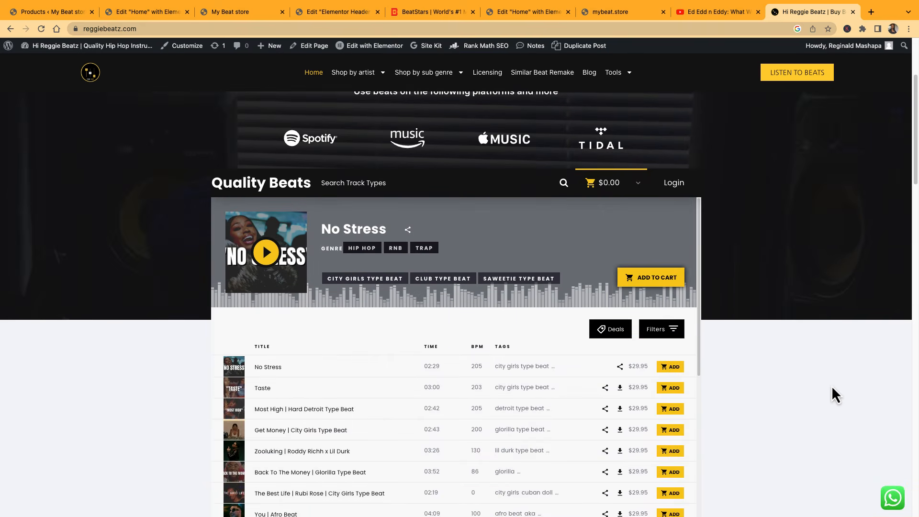
scroll(832, 386, down, 5)
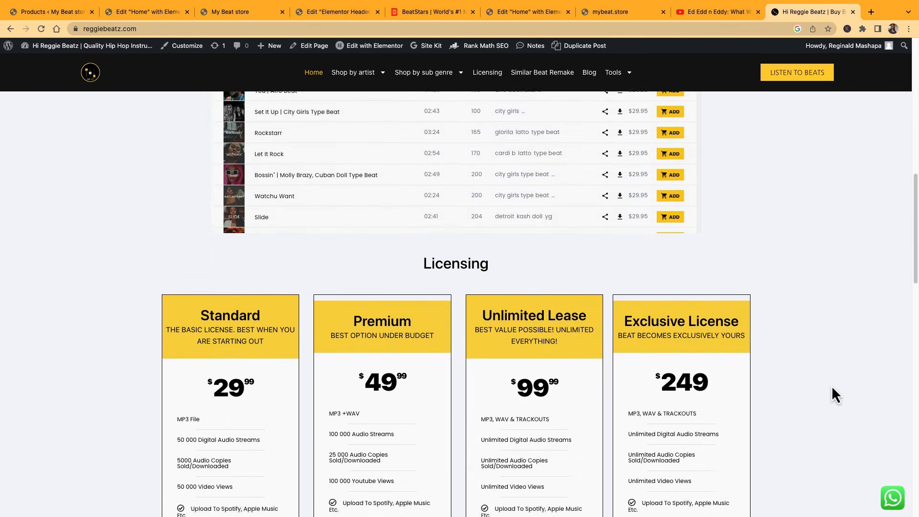
scroll(832, 385, down, 5)
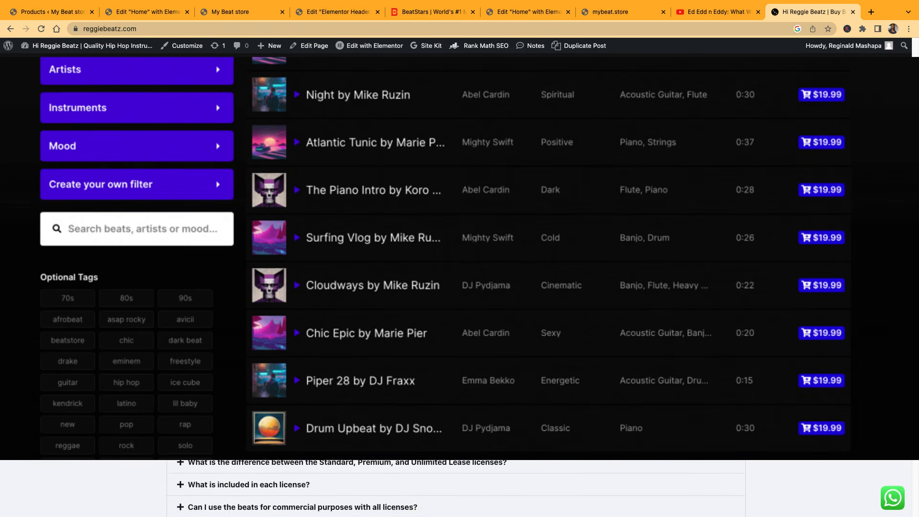
scroll(832, 385, down, 6)
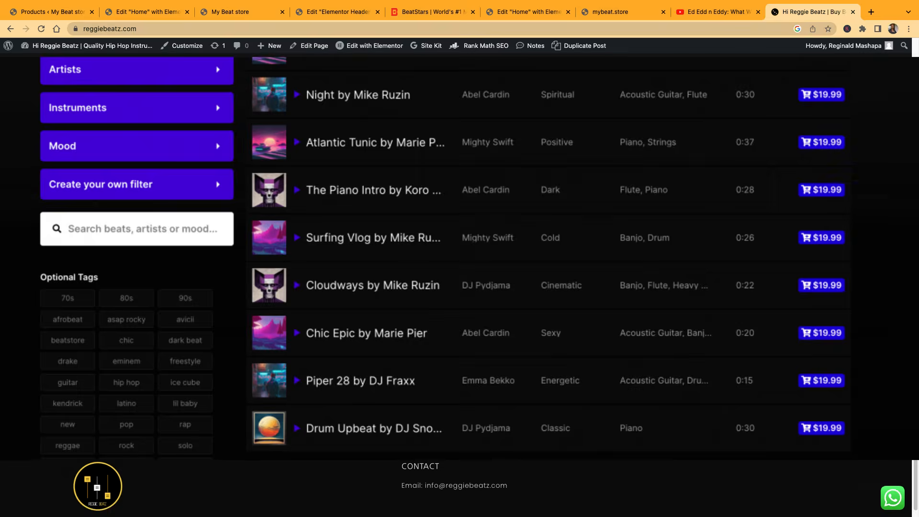
scroll(832, 386, up, 6)
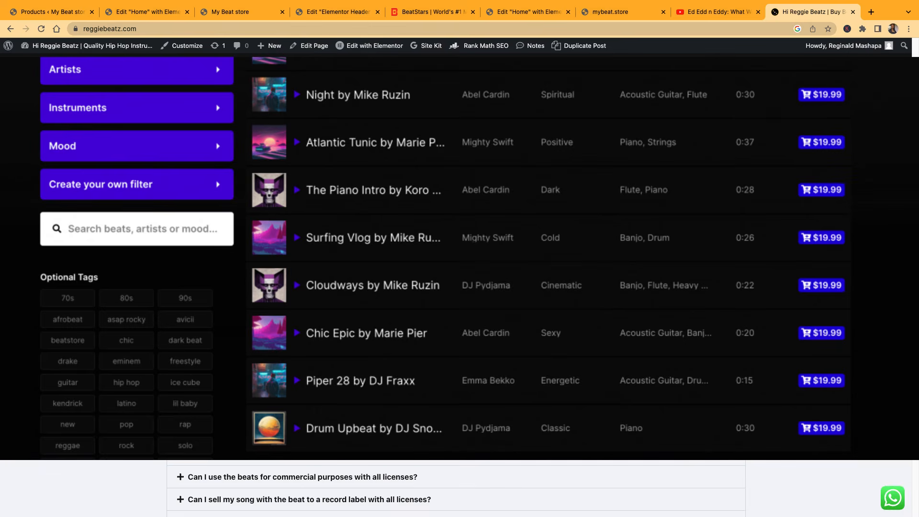
Switch to YouTube, search for "regggie beatz" and open the Reggie Beatz Media channel
click(708, 12)
click(336, 50)
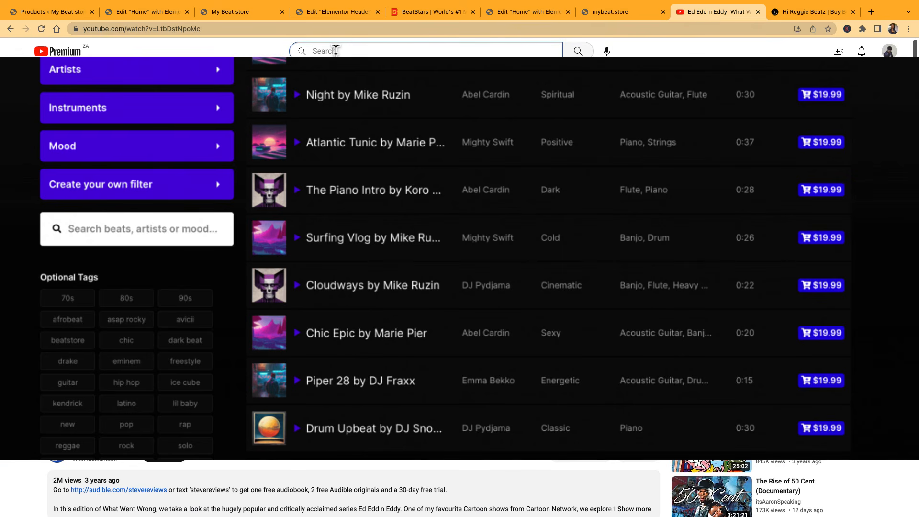
text(regggie beatz)
key(Return)
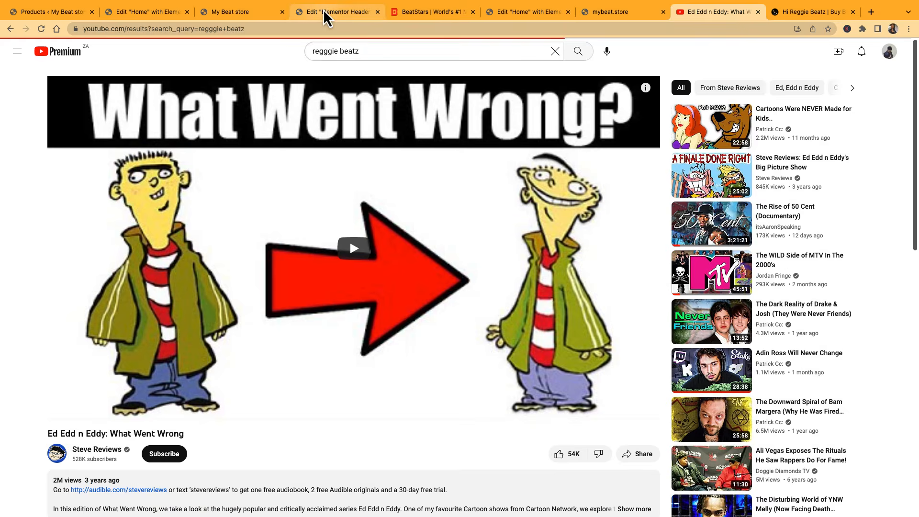
scroll(435, 325, down, 3)
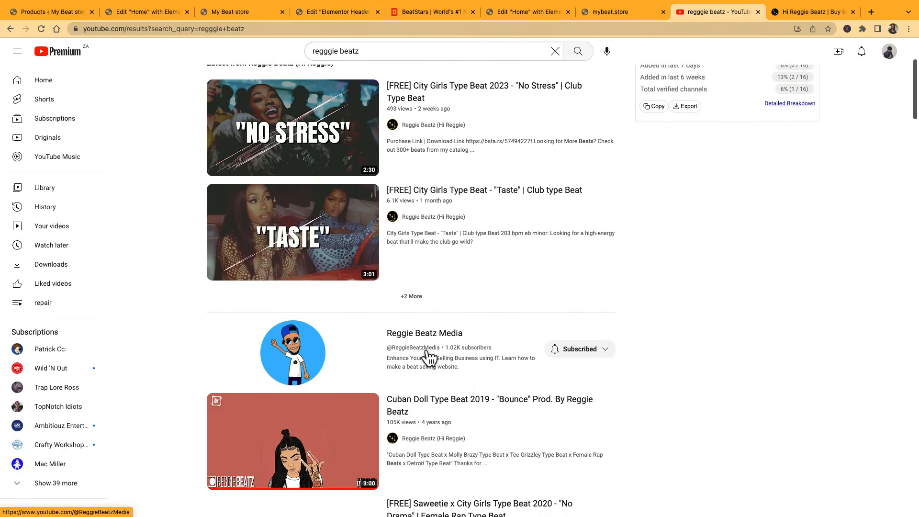
click(426, 336)
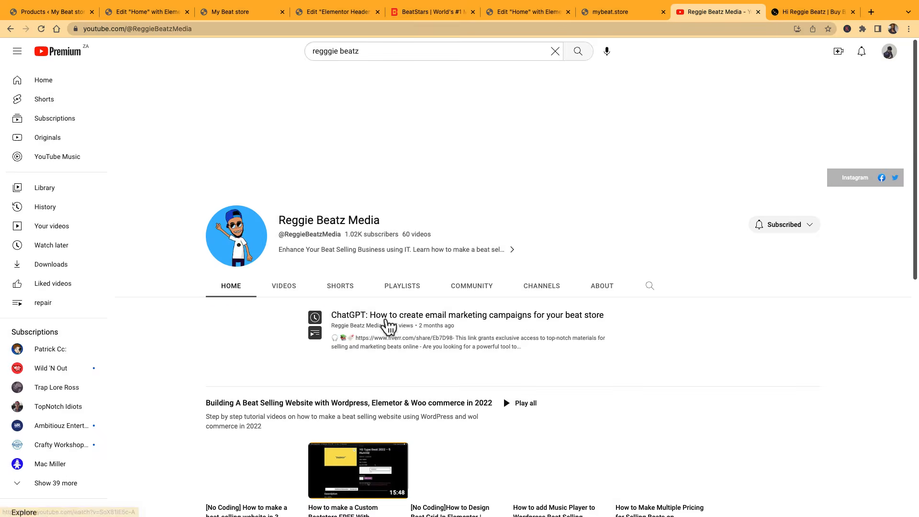
Open the Reggie Beatz Media channel's list of videos and look through it from the latest upload to the oldest
click(267, 289)
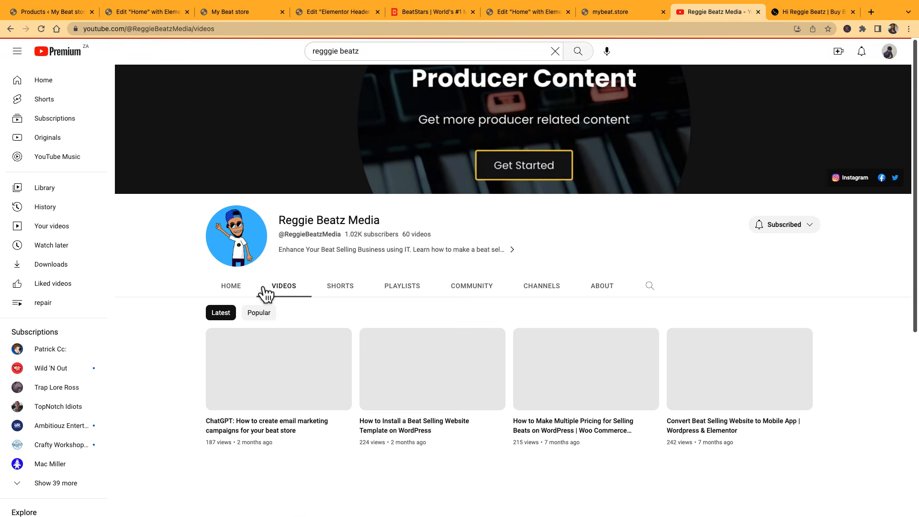
scroll(266, 294, down, 2)
scroll(266, 294, down, 5)
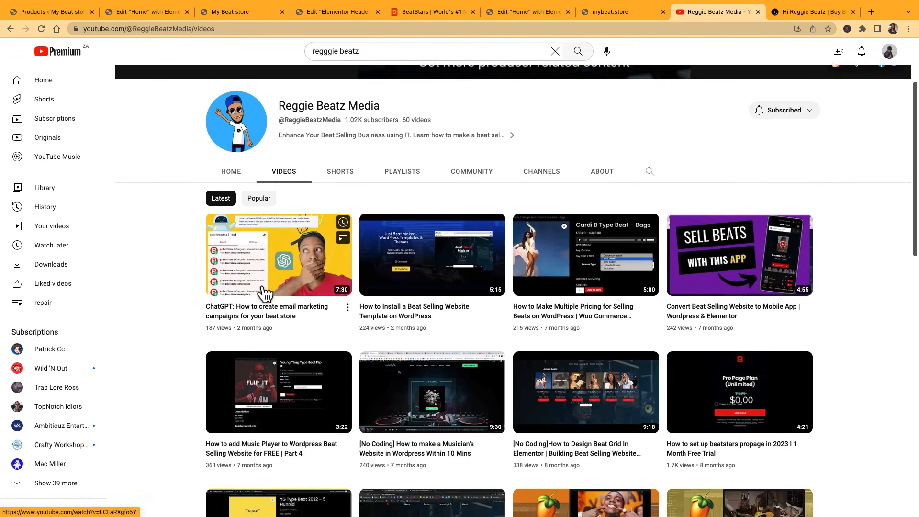
scroll(265, 294, down, 4)
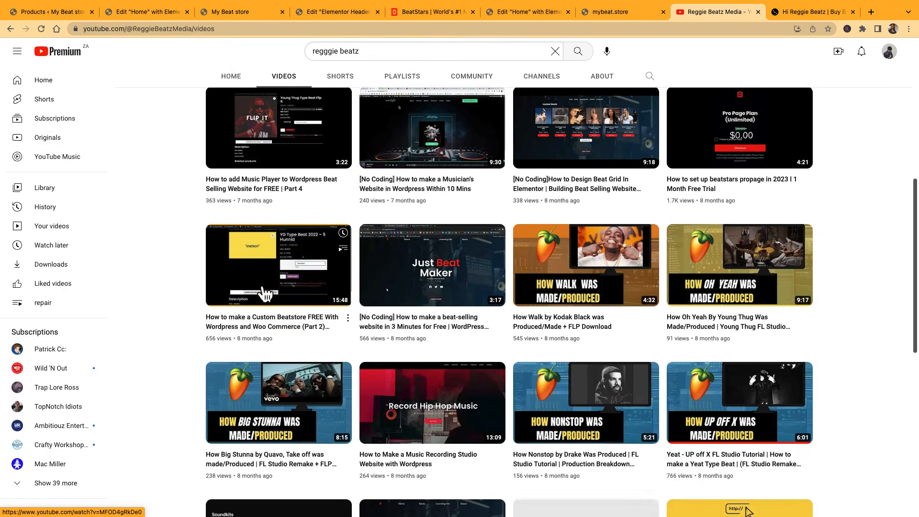
scroll(265, 294, down, 6)
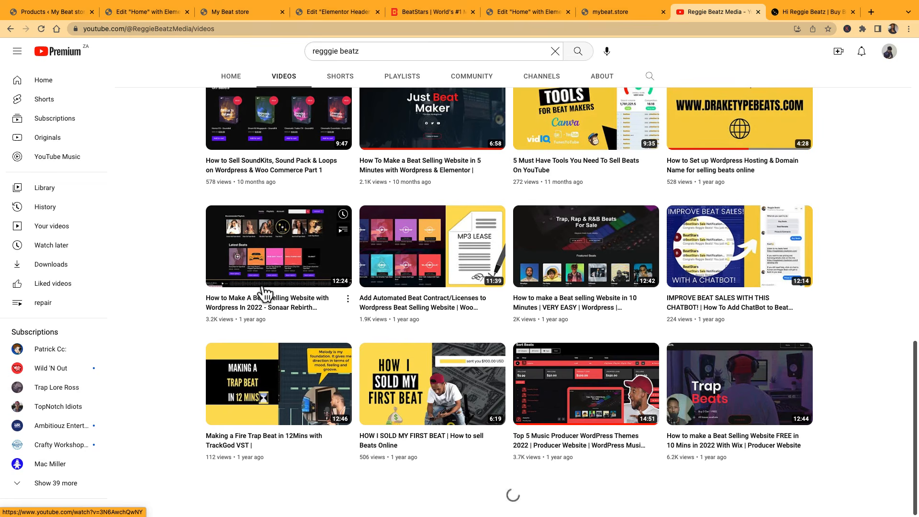
scroll(264, 293, up, 2)
scroll(264, 294, down, 7)
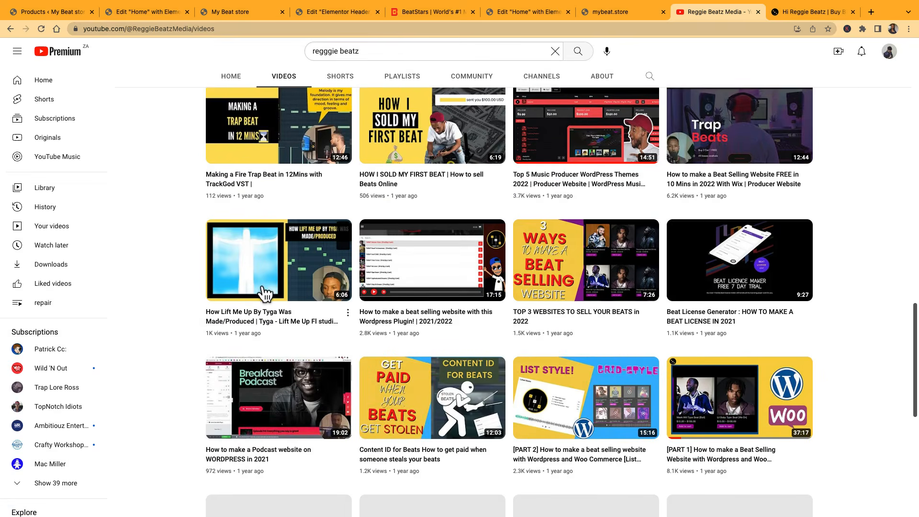
scroll(265, 294, down, 8)
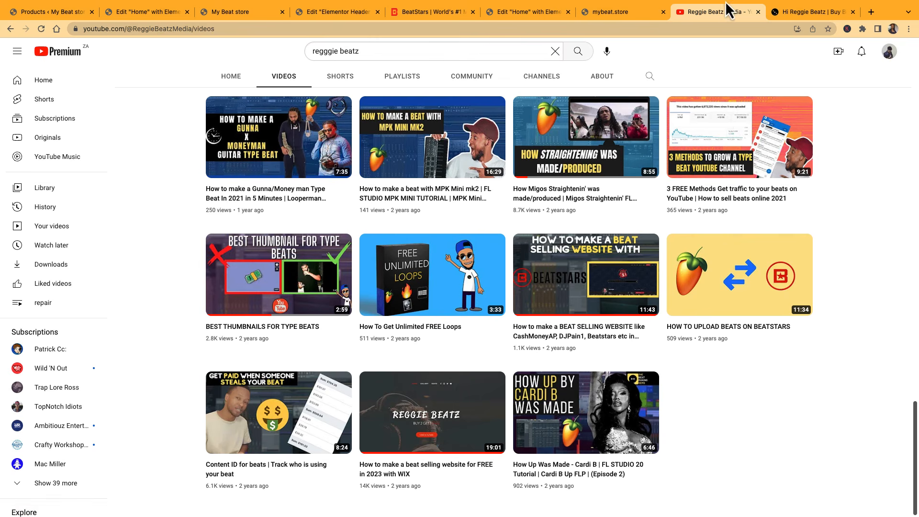
mouse_move(735, 6)
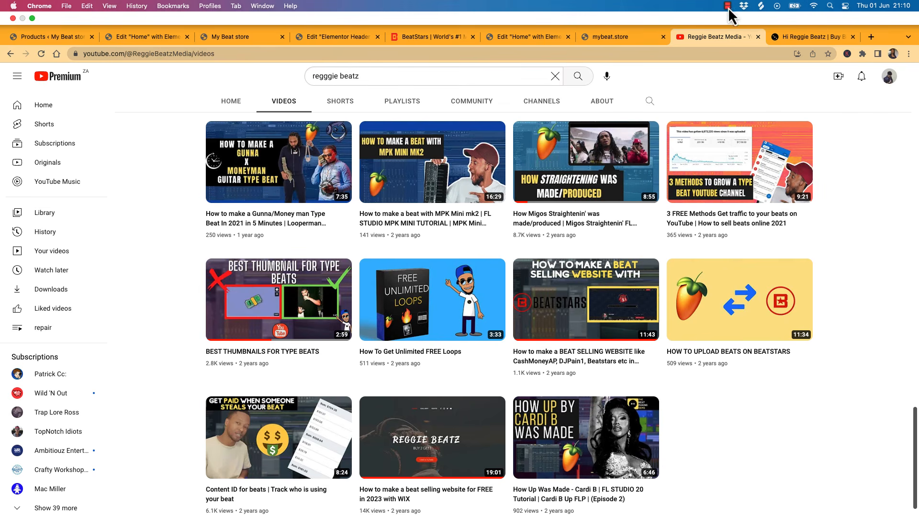